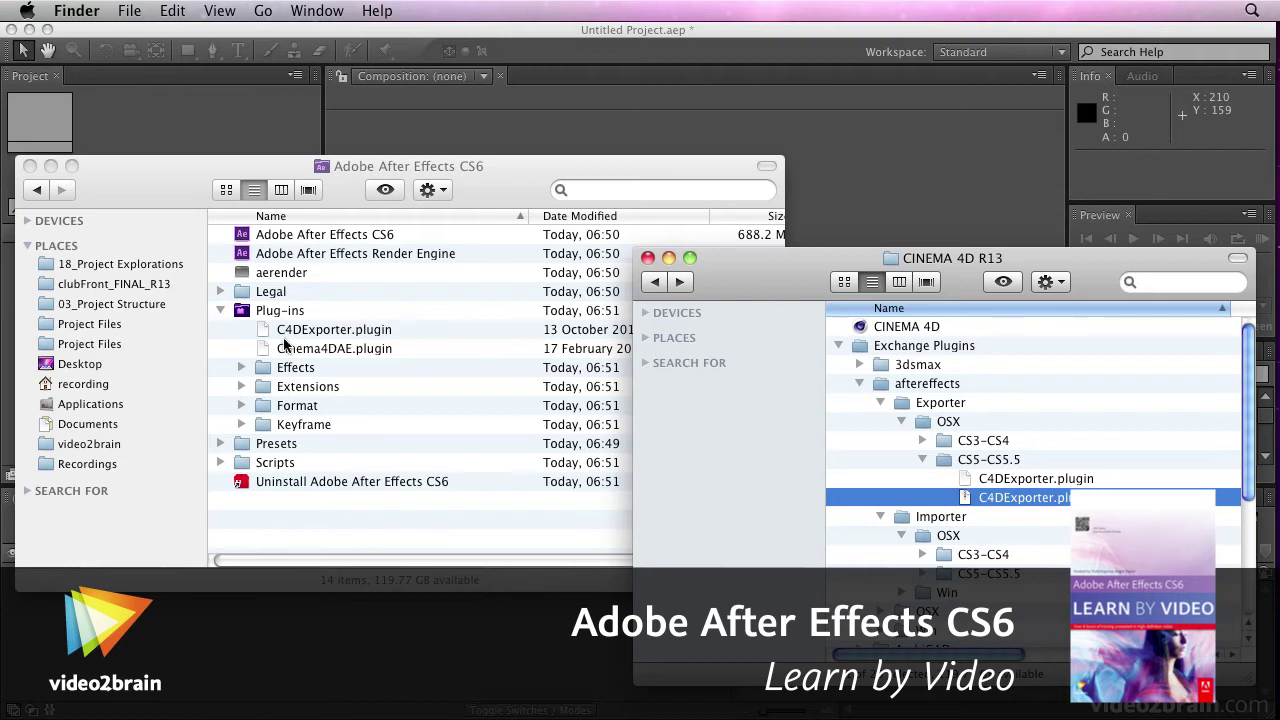
Bring the After Effects CS6 folder window forward to show the C4DExporter and Cinema4DAE plug-ins
click(329, 291)
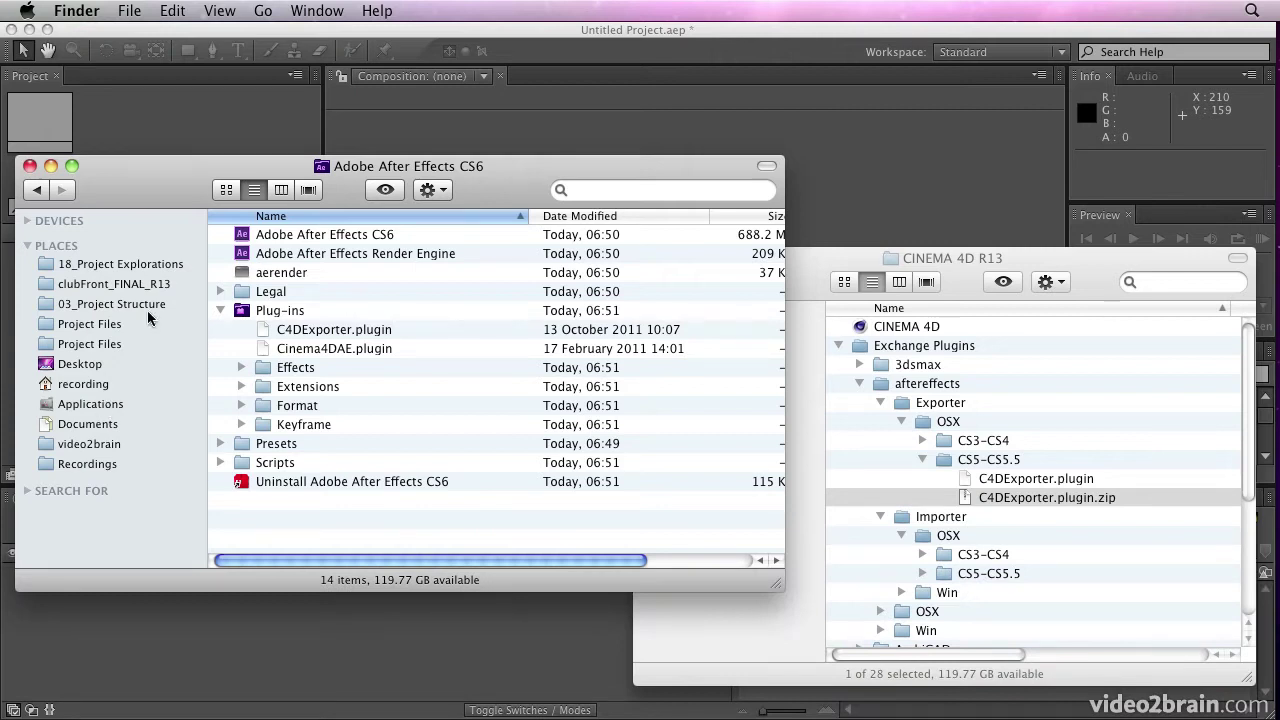
In After Effects, open Import File, go to clubFront_FINAL_R13 > RPF, and select clubFront_FINAL_RPF_i1.aec
click(200, 130)
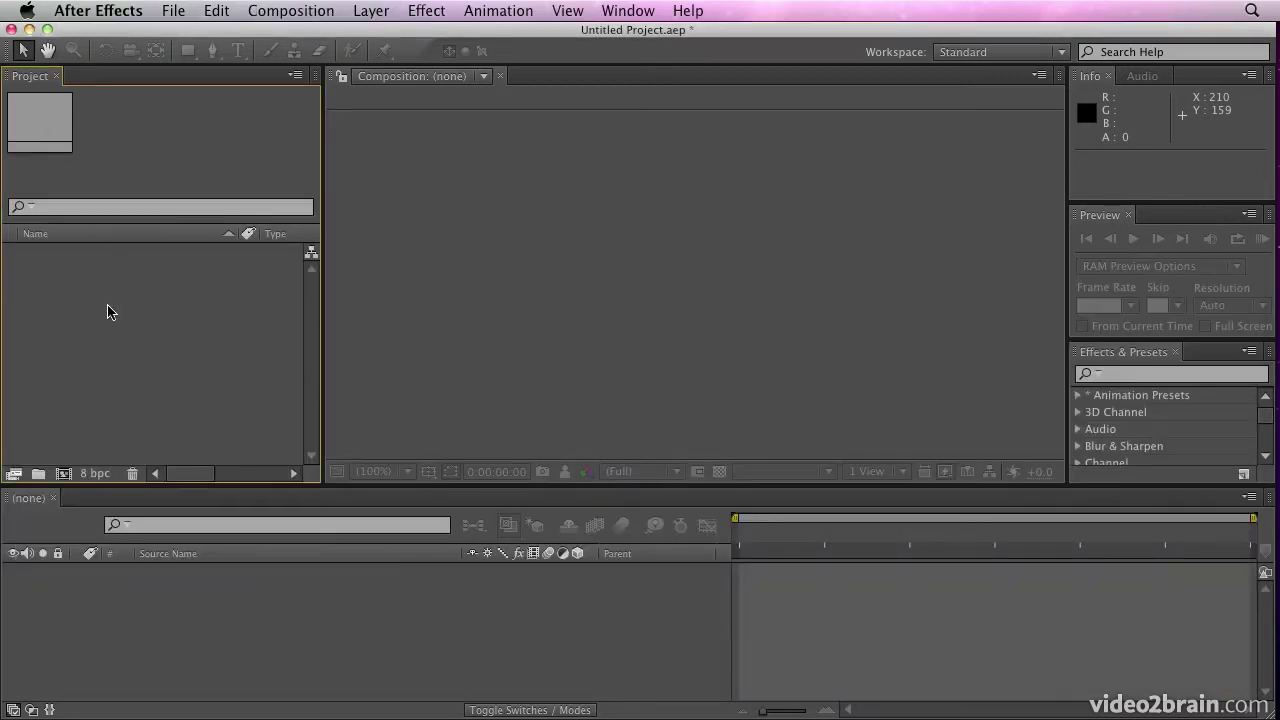
double_click(133, 302)
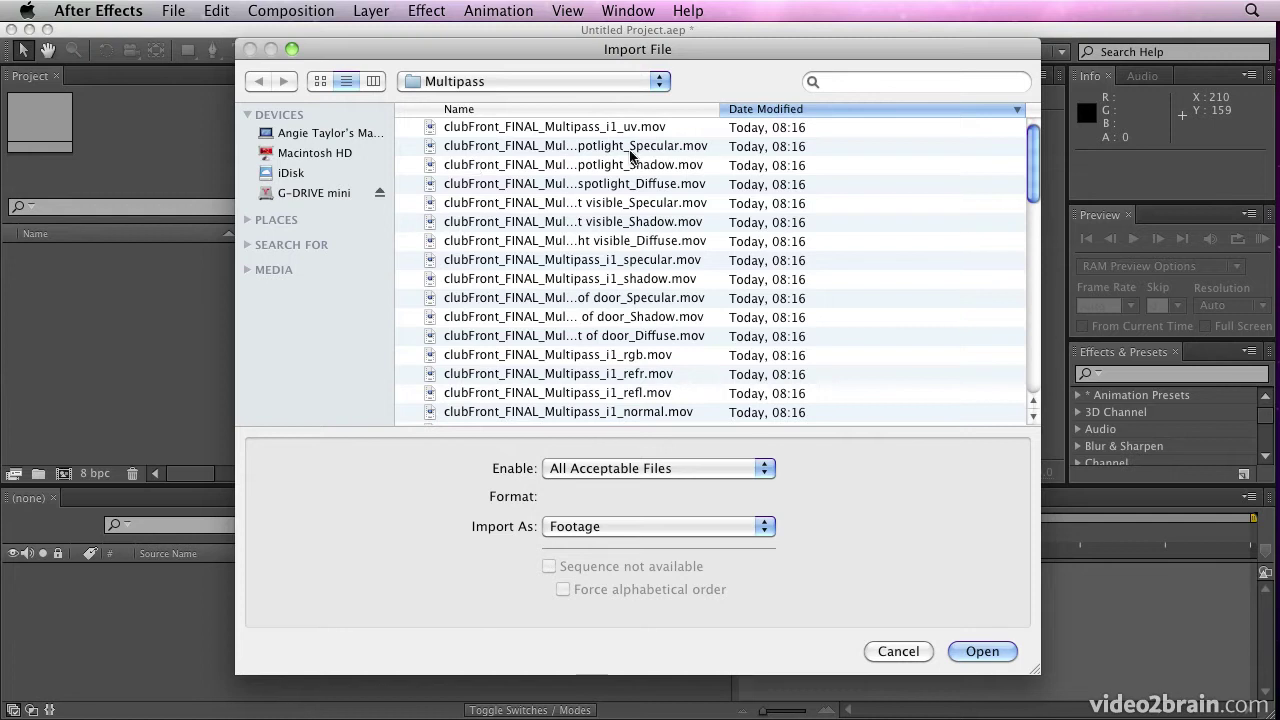
drag(1033, 172, 1052, 108)
drag(1034, 187, 1032, 150)
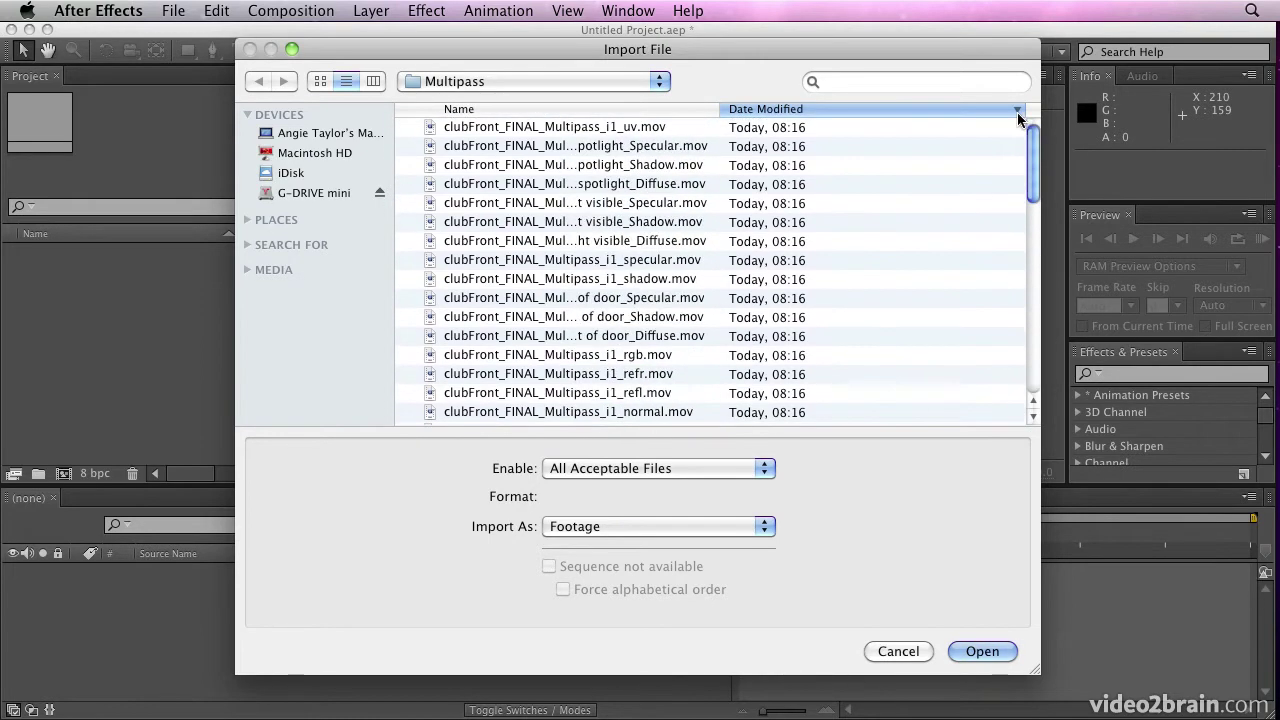
click(569, 81)
click(565, 101)
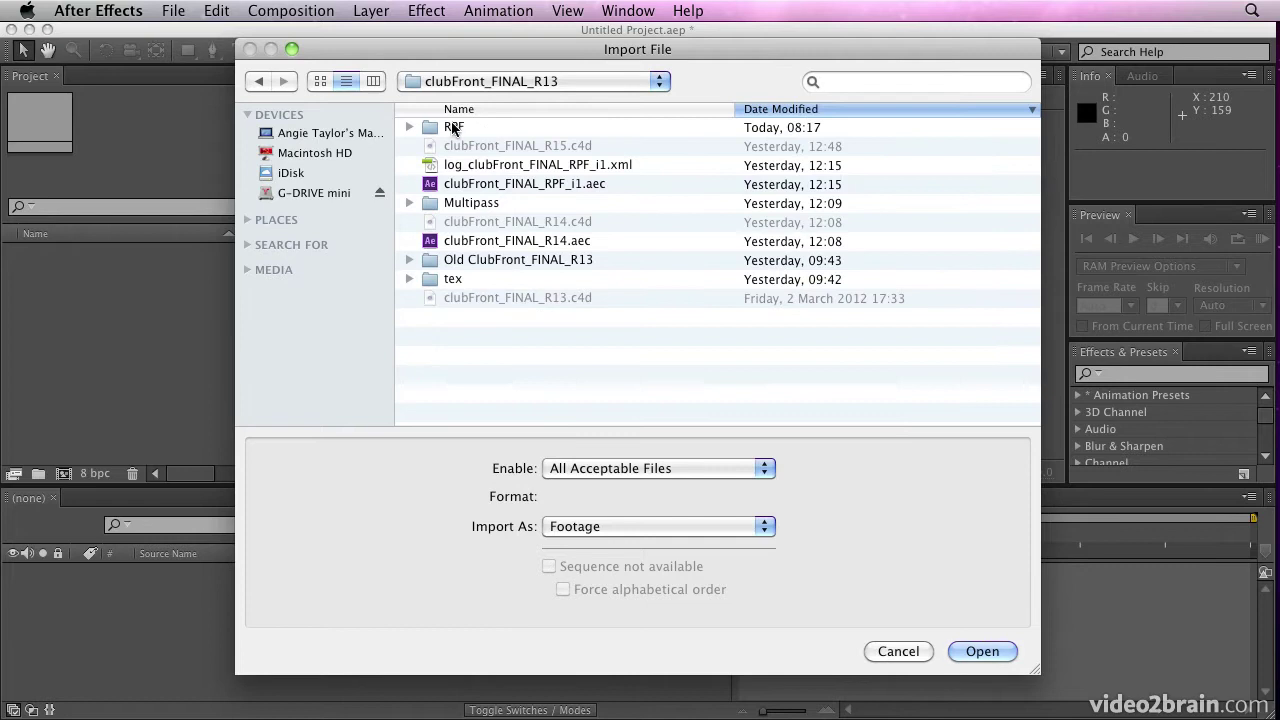
double_click(453, 128)
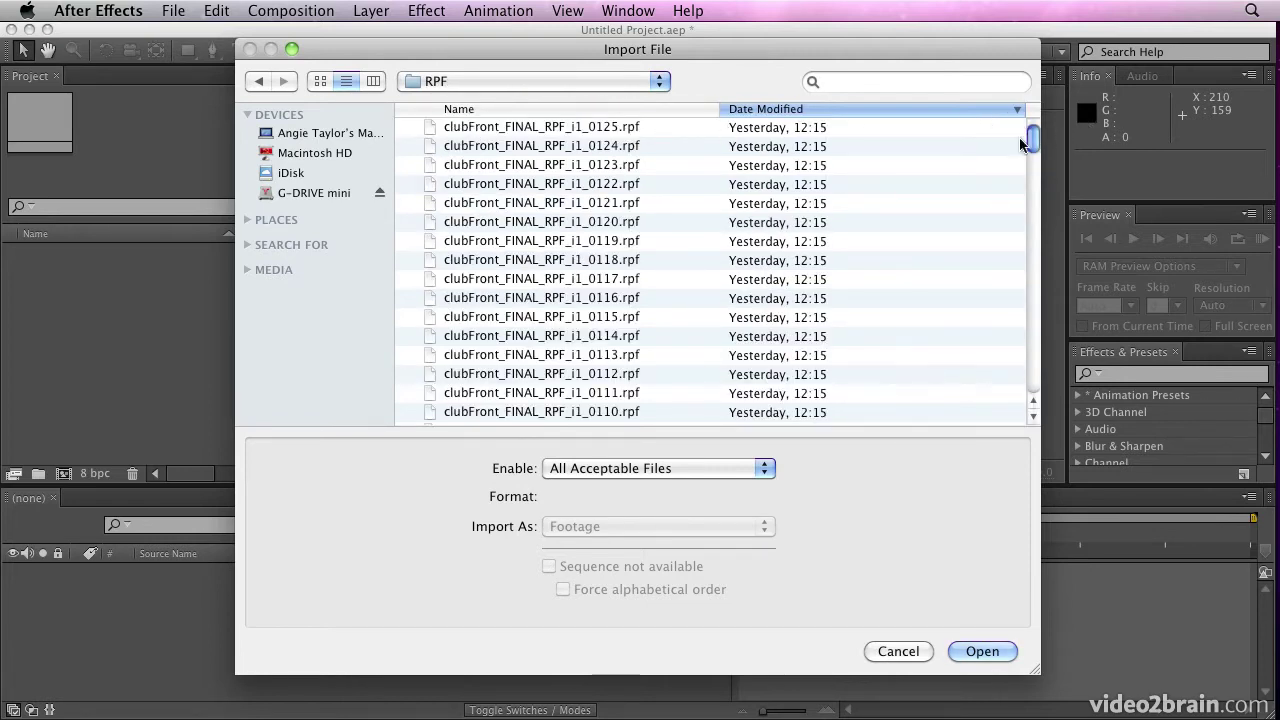
drag(1022, 145, 1025, 412)
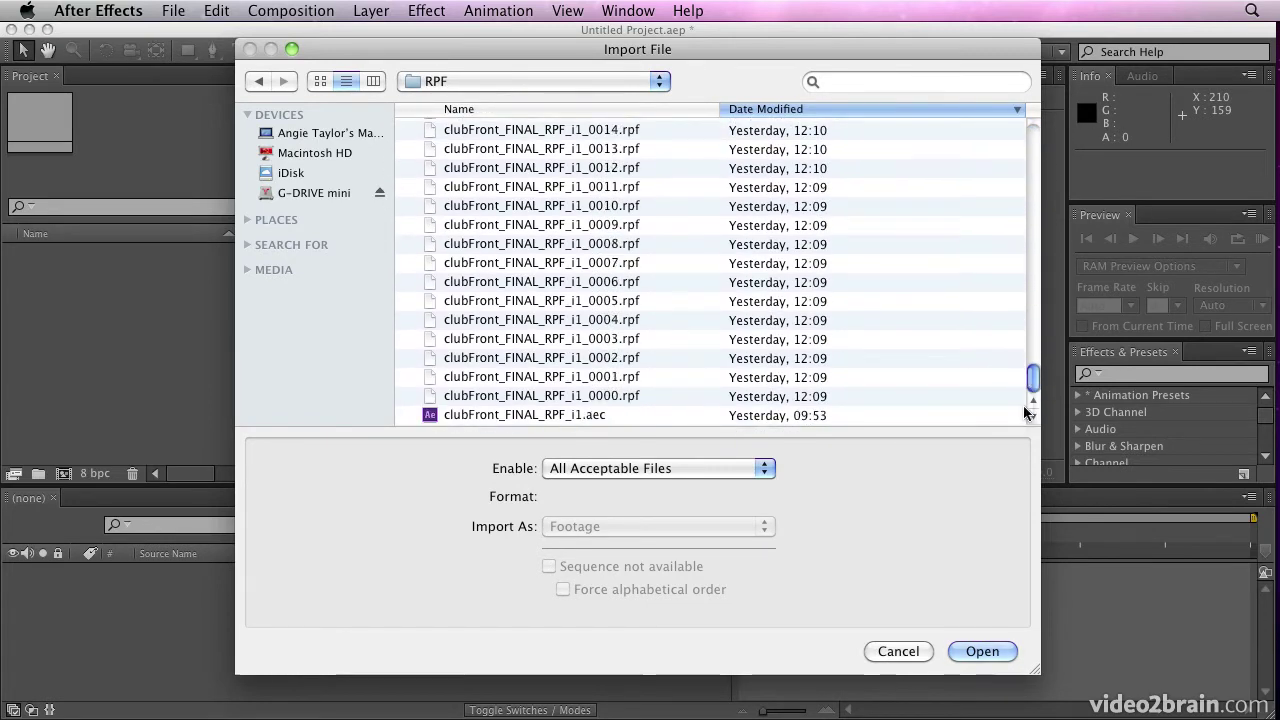
click(473, 414)
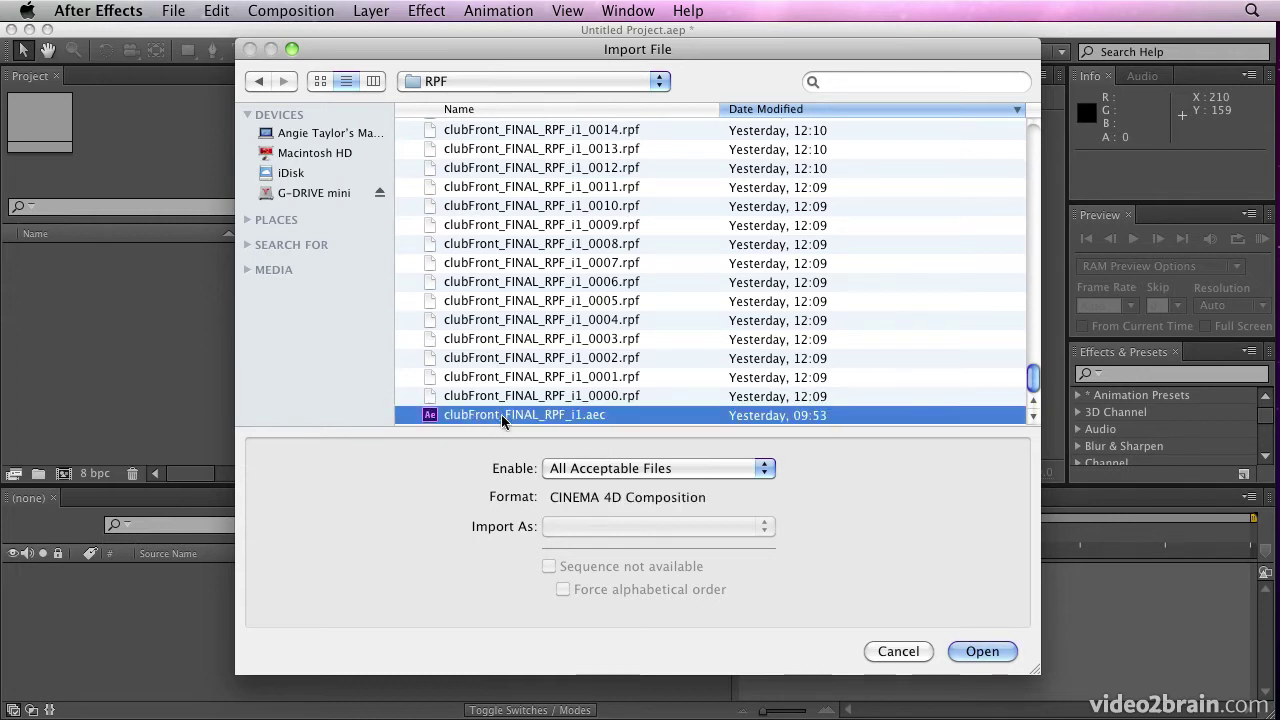
Import clubFront_FINAL_RPF_i1.aec and inspect its clubFront_FINAL_RPF_i1 and Special Passes folders
double_click(581, 415)
click(67, 278)
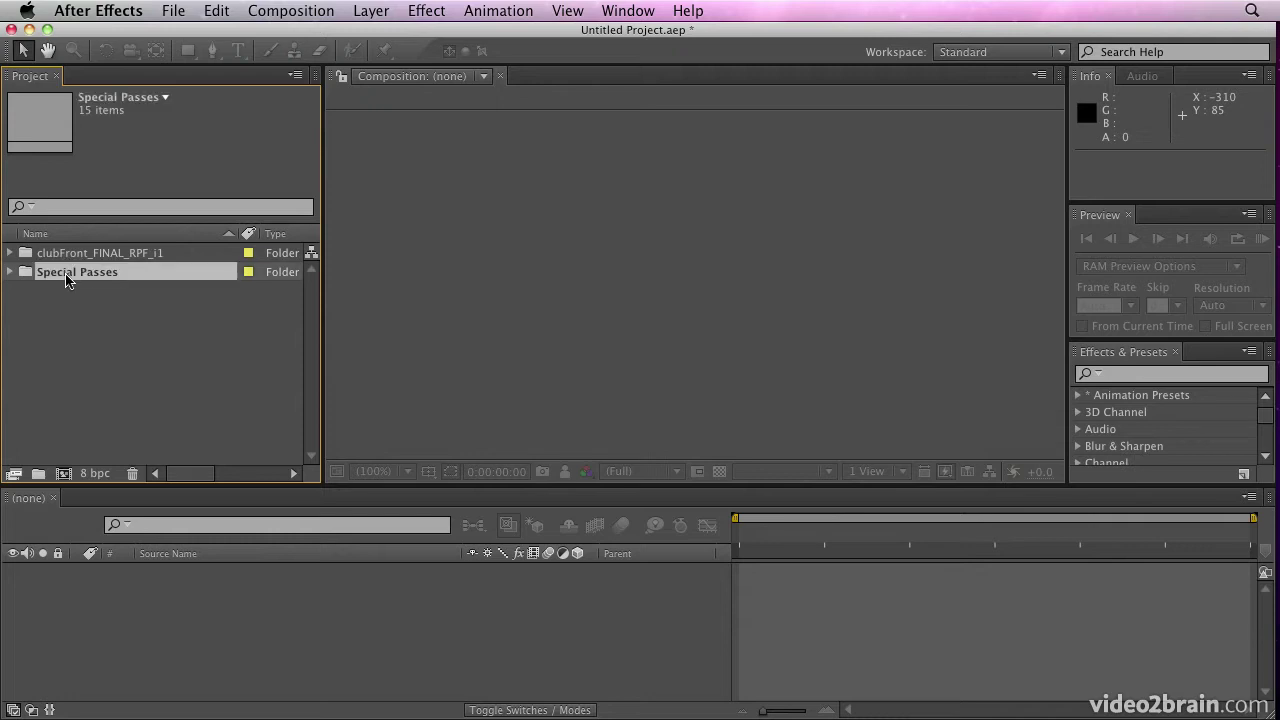
click(113, 257)
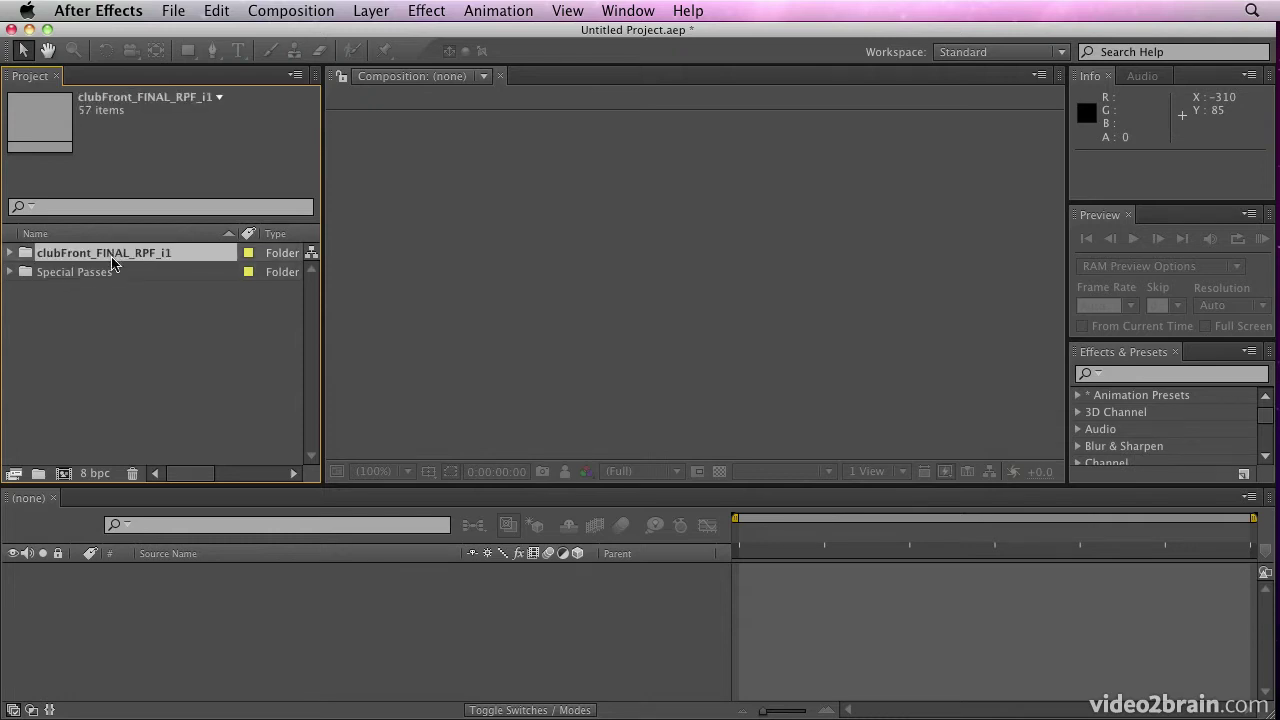
click(104, 280)
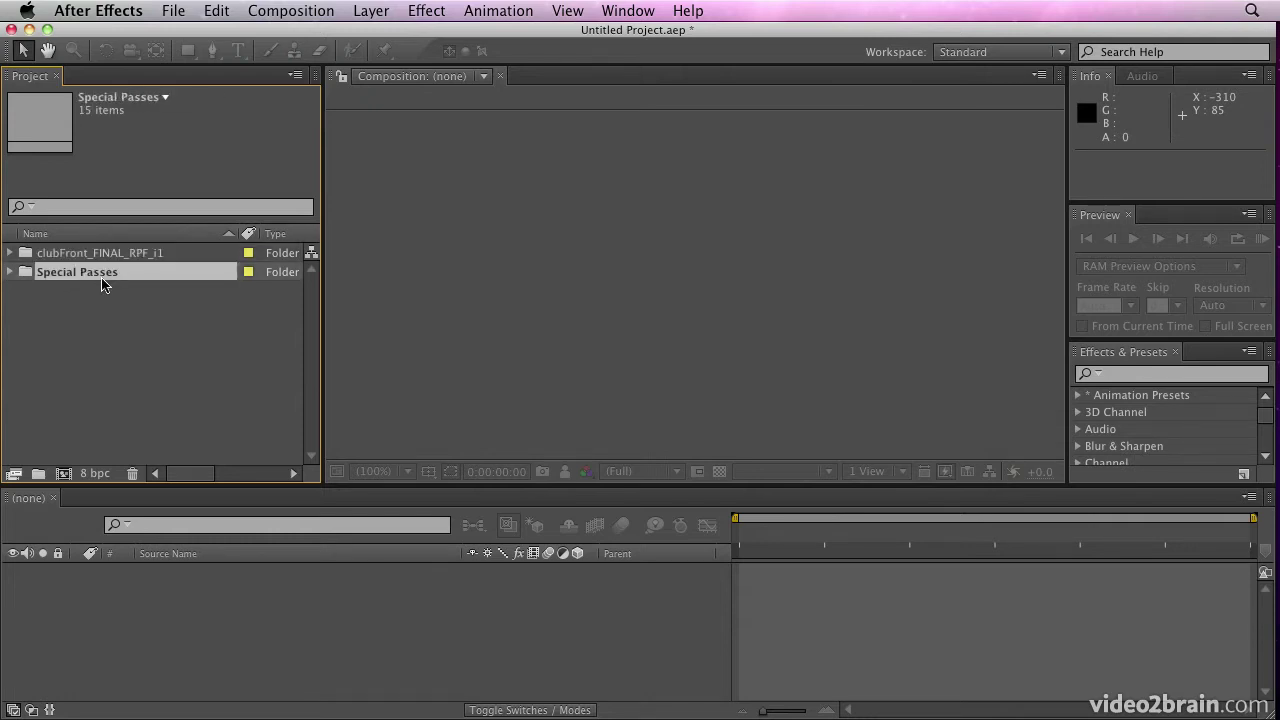
Open the recent project ClubFront_End without saving the untitled project
click(170, 11)
mouse_move(176, 76)
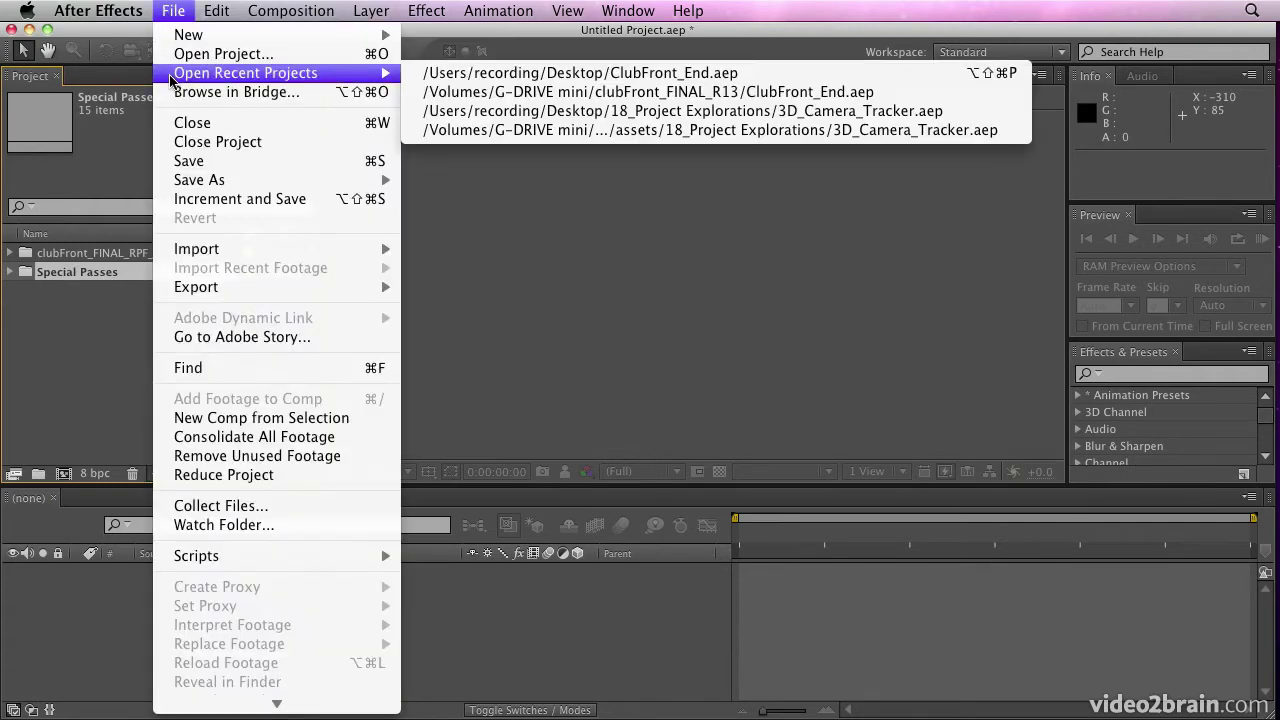
click(548, 76)
click(566, 405)
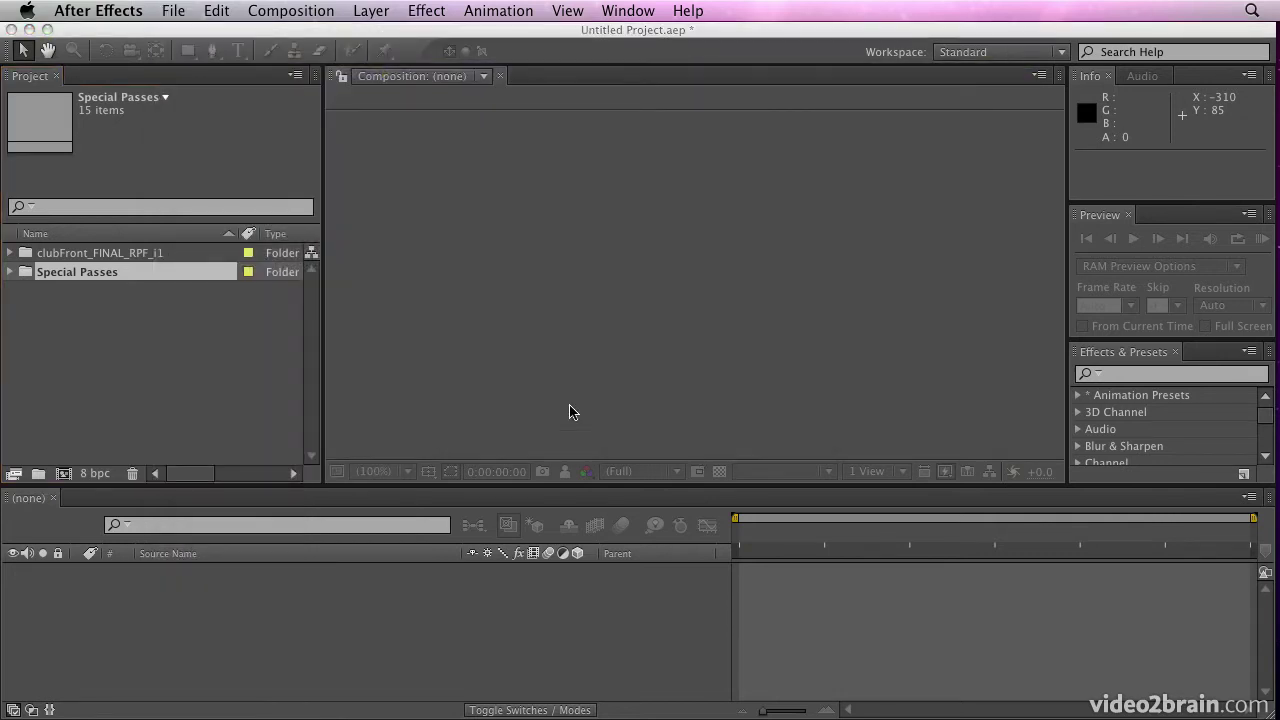
Select the 01_clubFront_FINAL_RPF_i1_Start comp and browse the Passes and Special Passes folders
click(125, 254)
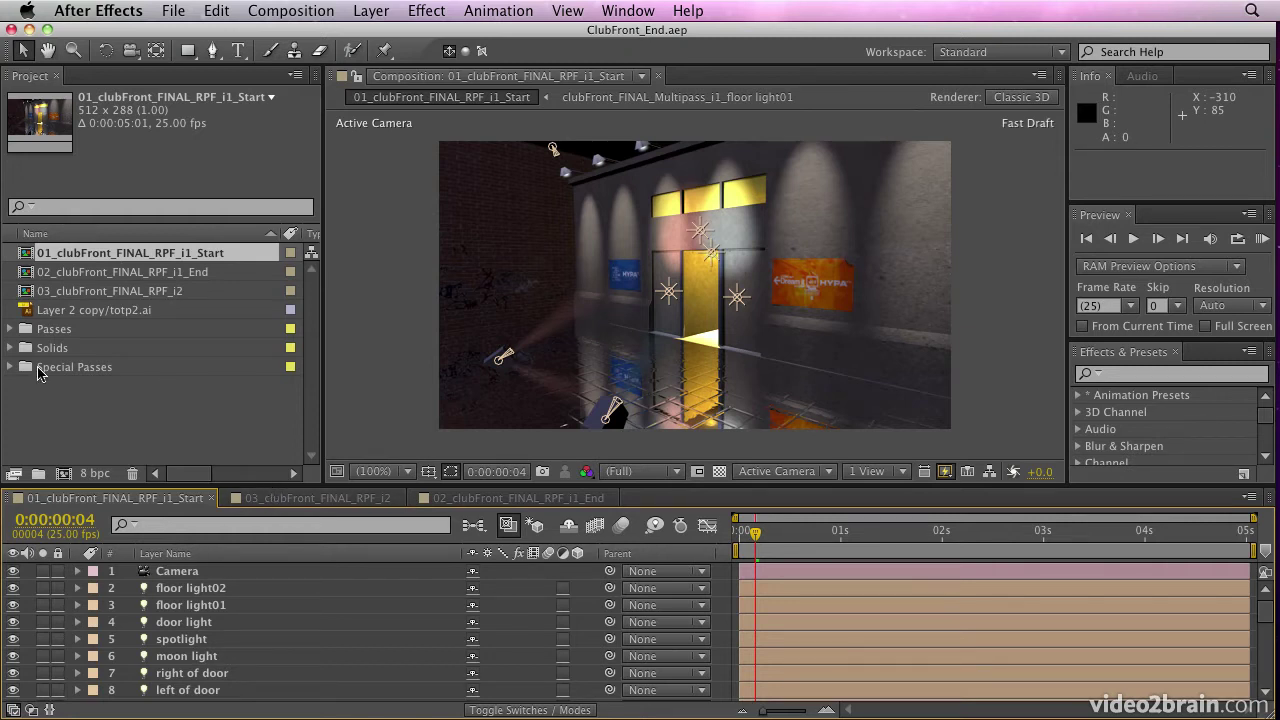
click(10, 329)
scroll(12, 330, down, 2)
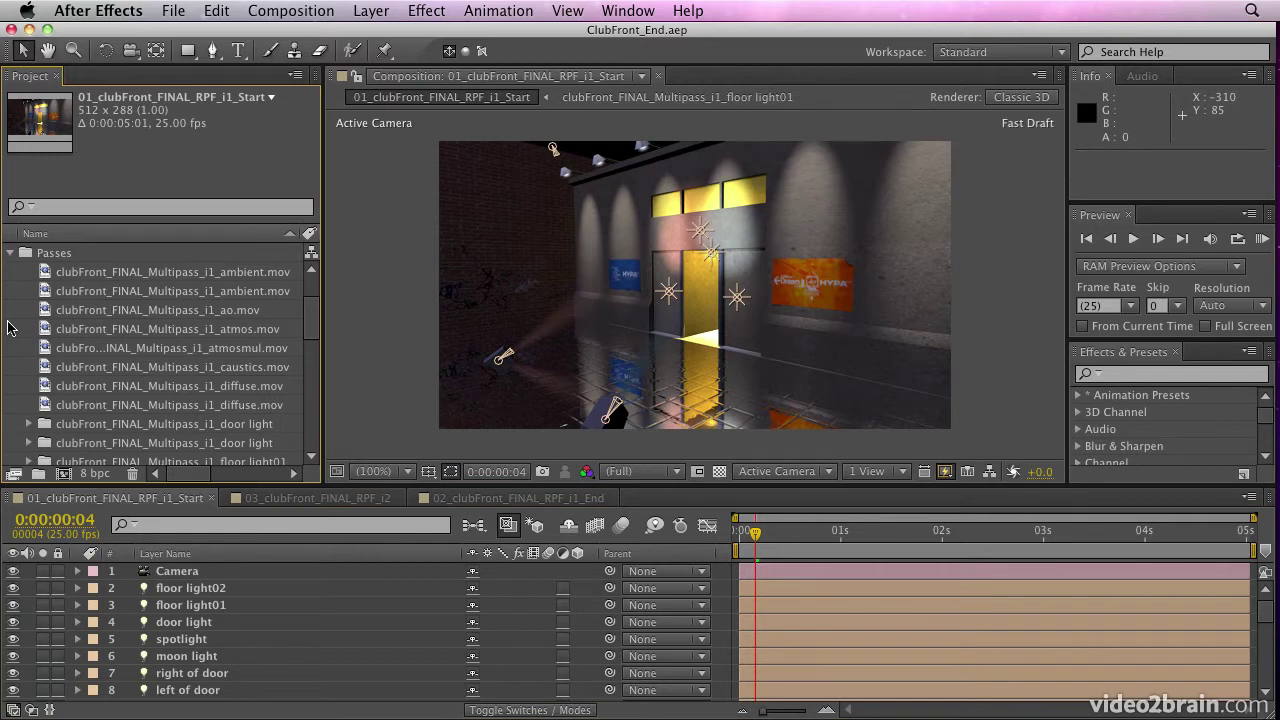
drag(311, 300, 313, 262)
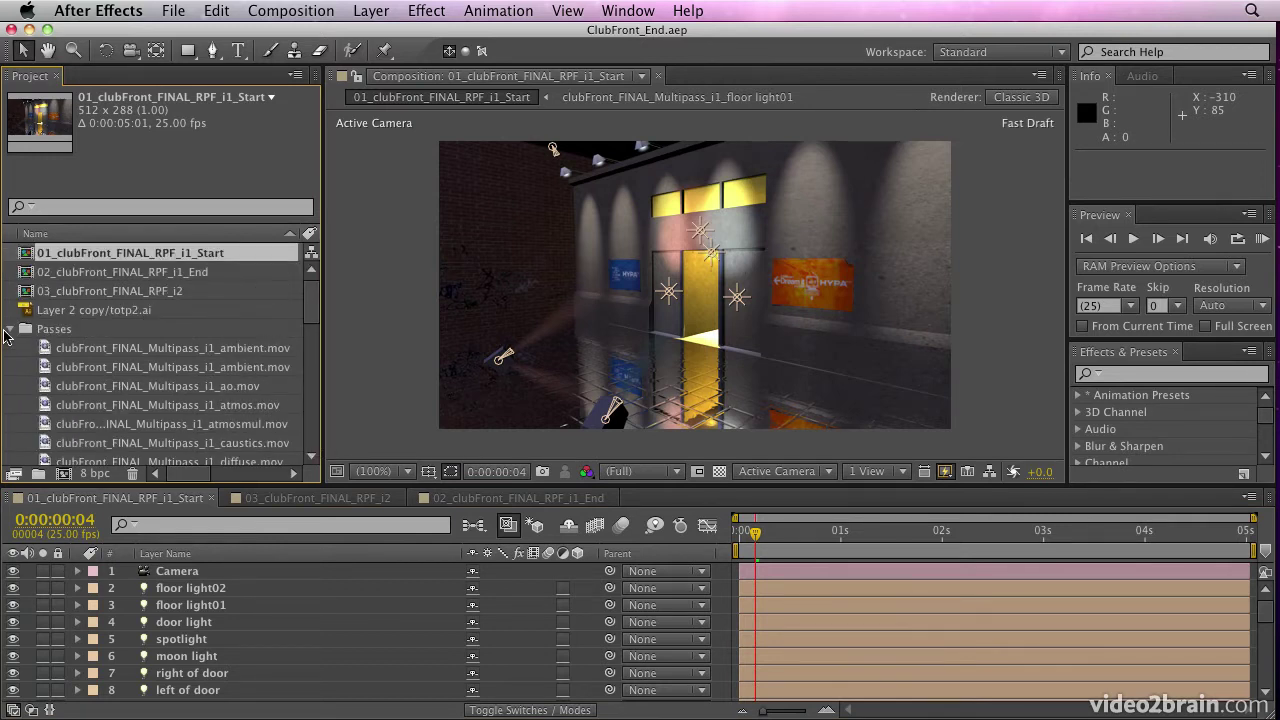
click(10, 329)
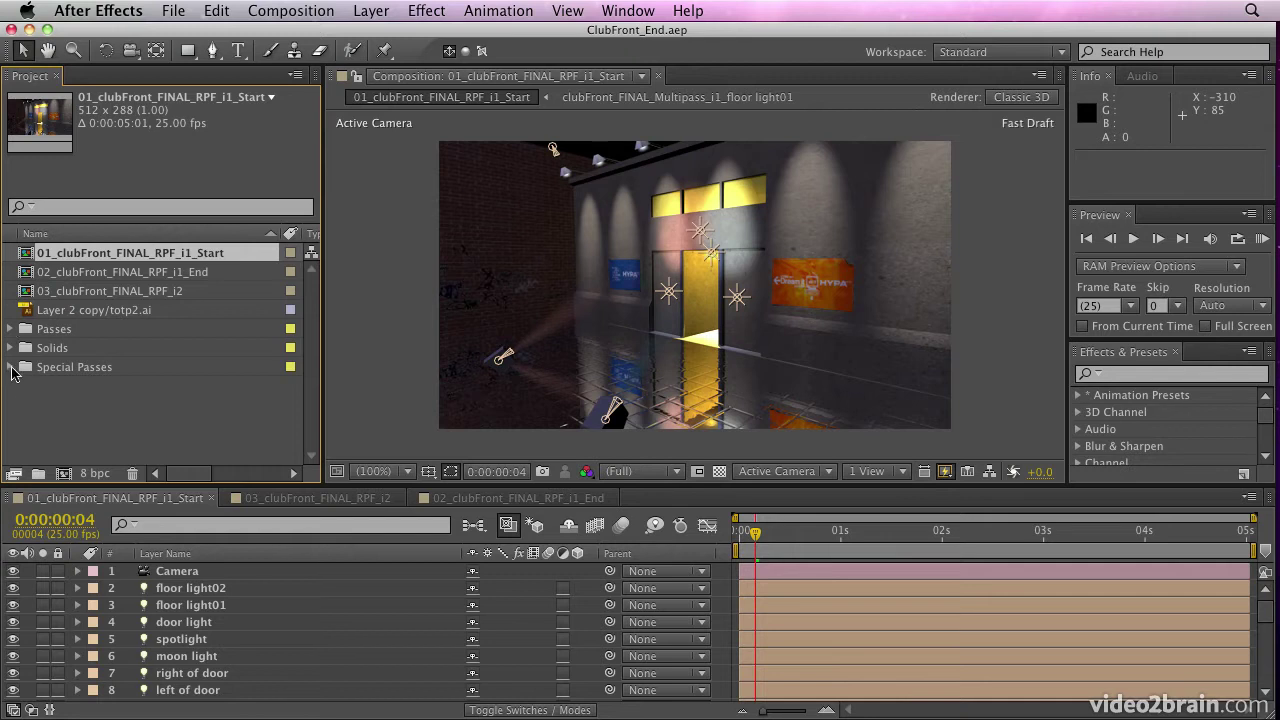
click(10, 367)
click(12, 255)
Make the timeline taller, return the playhead to frame 0, and start a RAM preview
drag(320, 485, 320, 400)
drag(1265, 553, 1268, 700)
drag(1277, 651, 1277, 528)
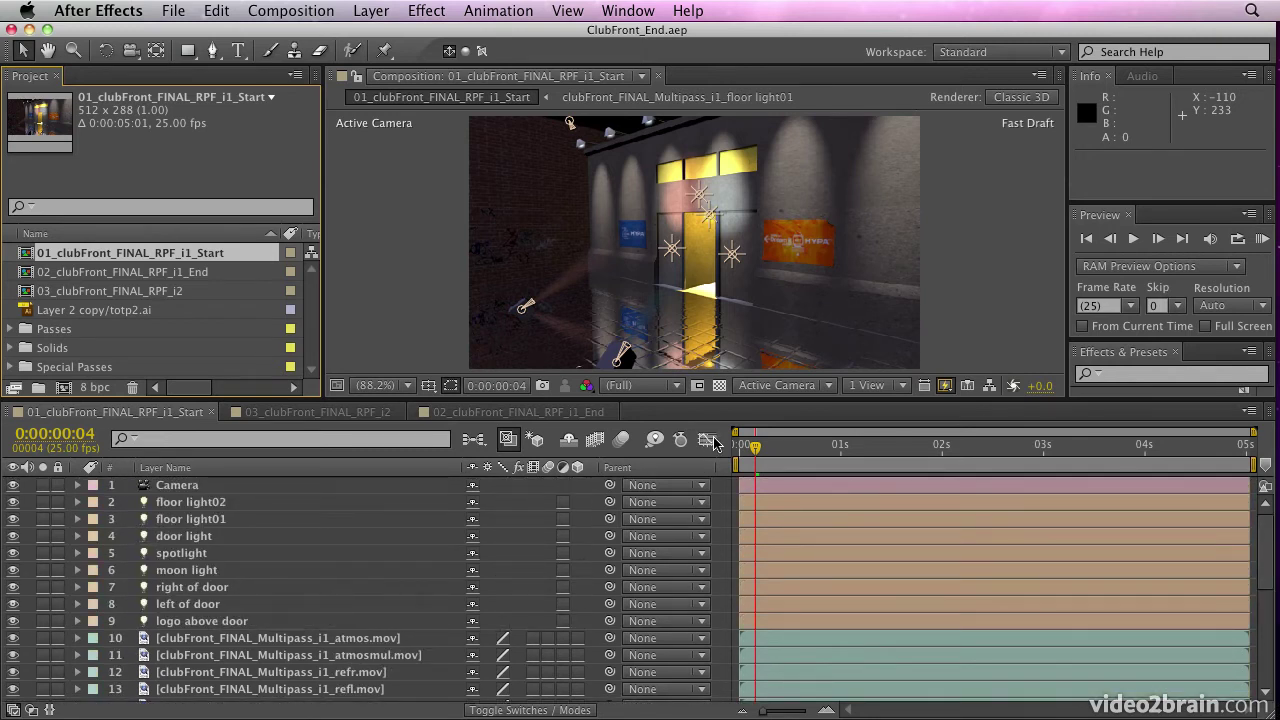
drag(798, 456, 740, 456)
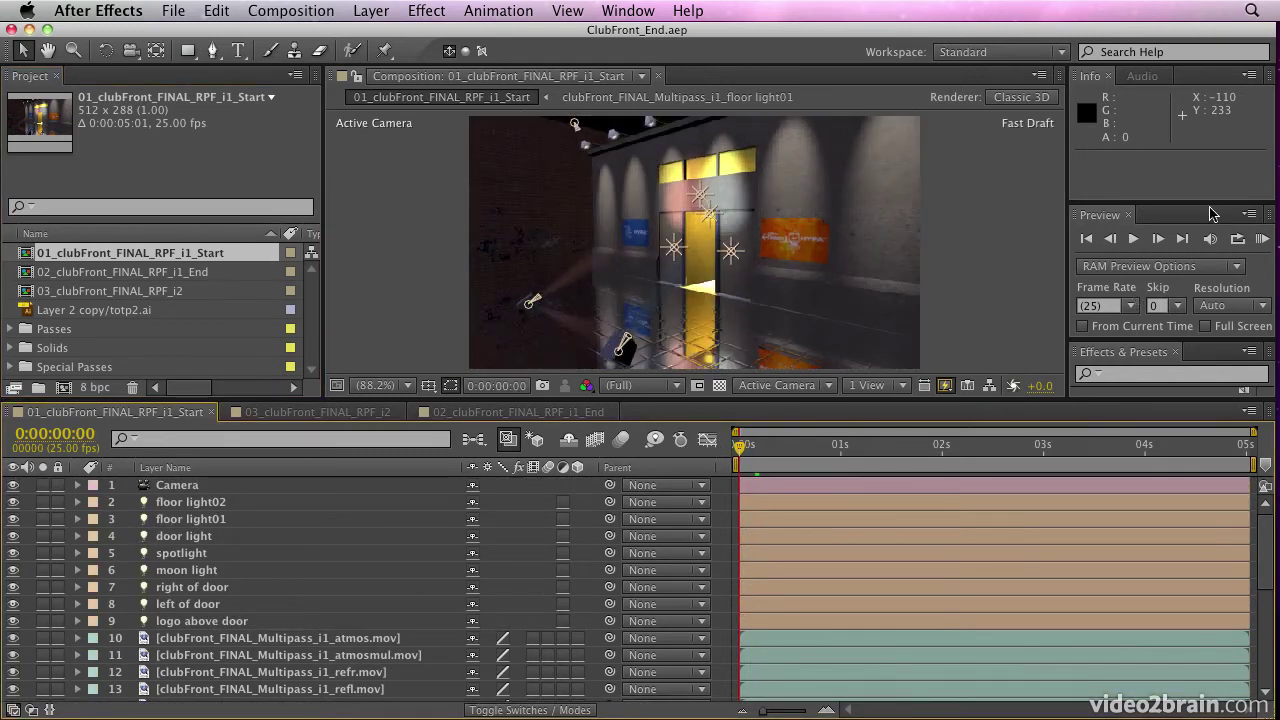
click(1263, 240)
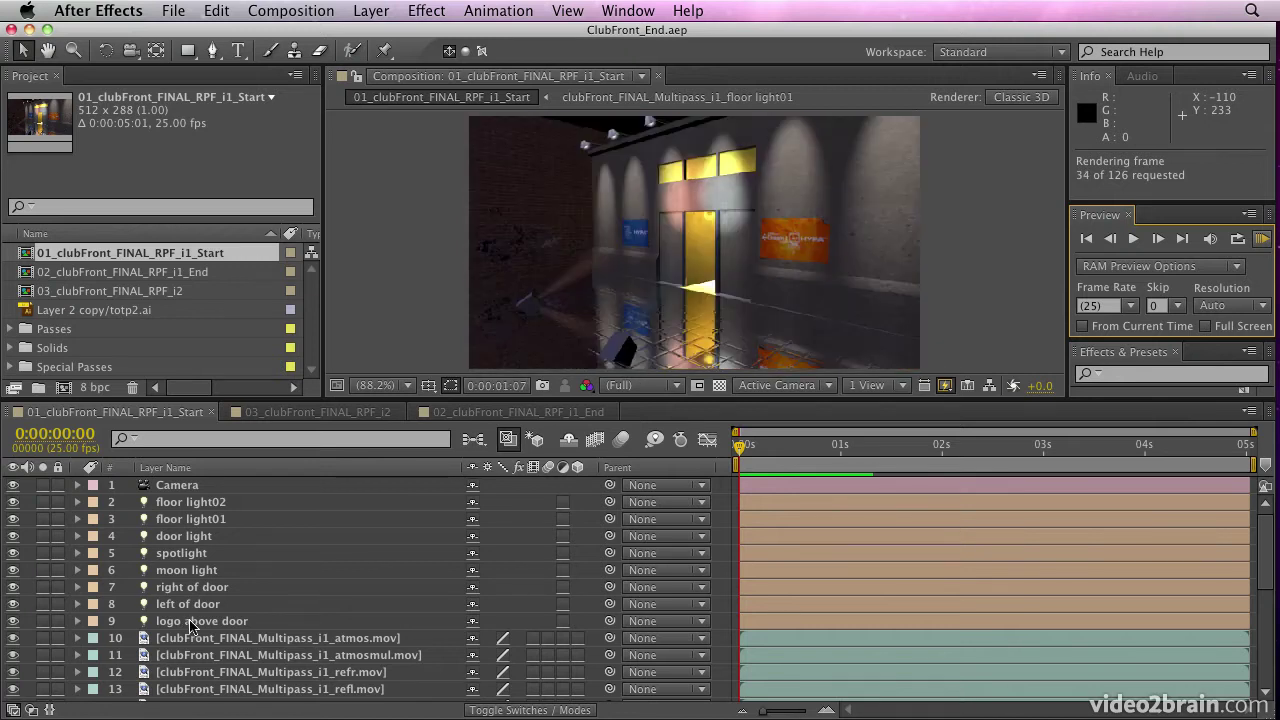
Stop the preview and toggle the refl.mov reflection pass on and off to compare
key(space)
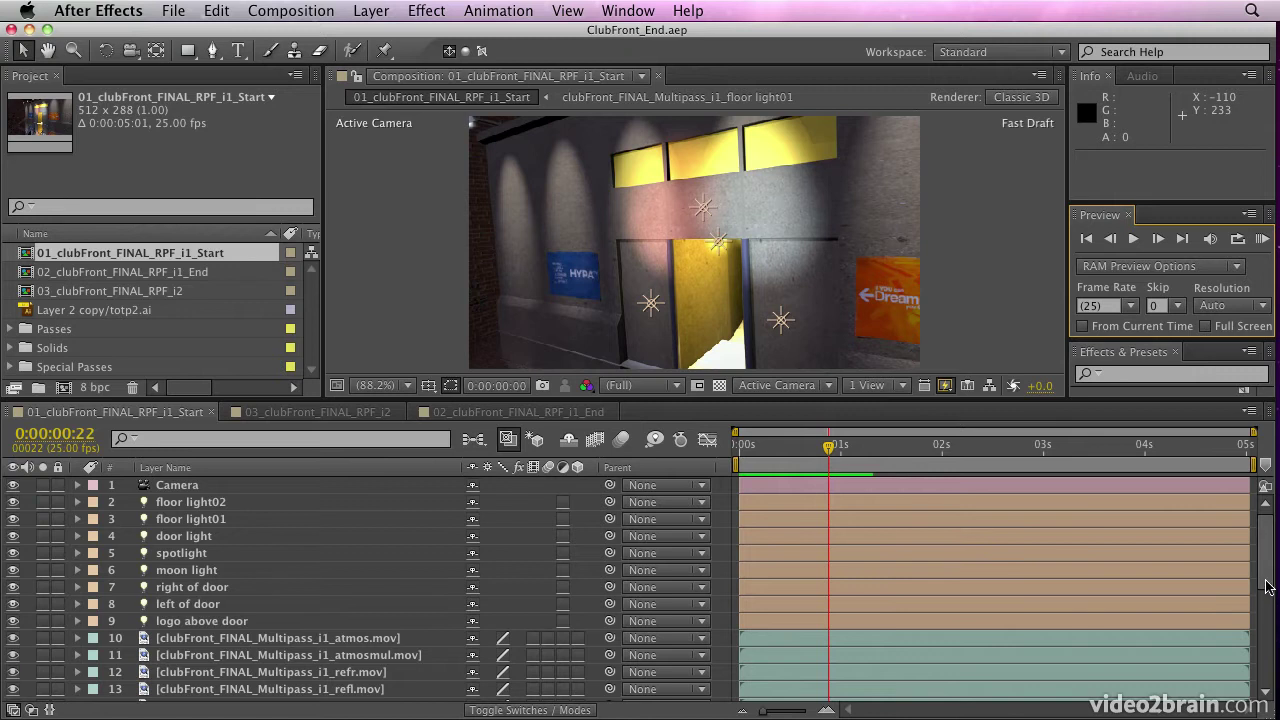
drag(1266, 585, 1268, 627)
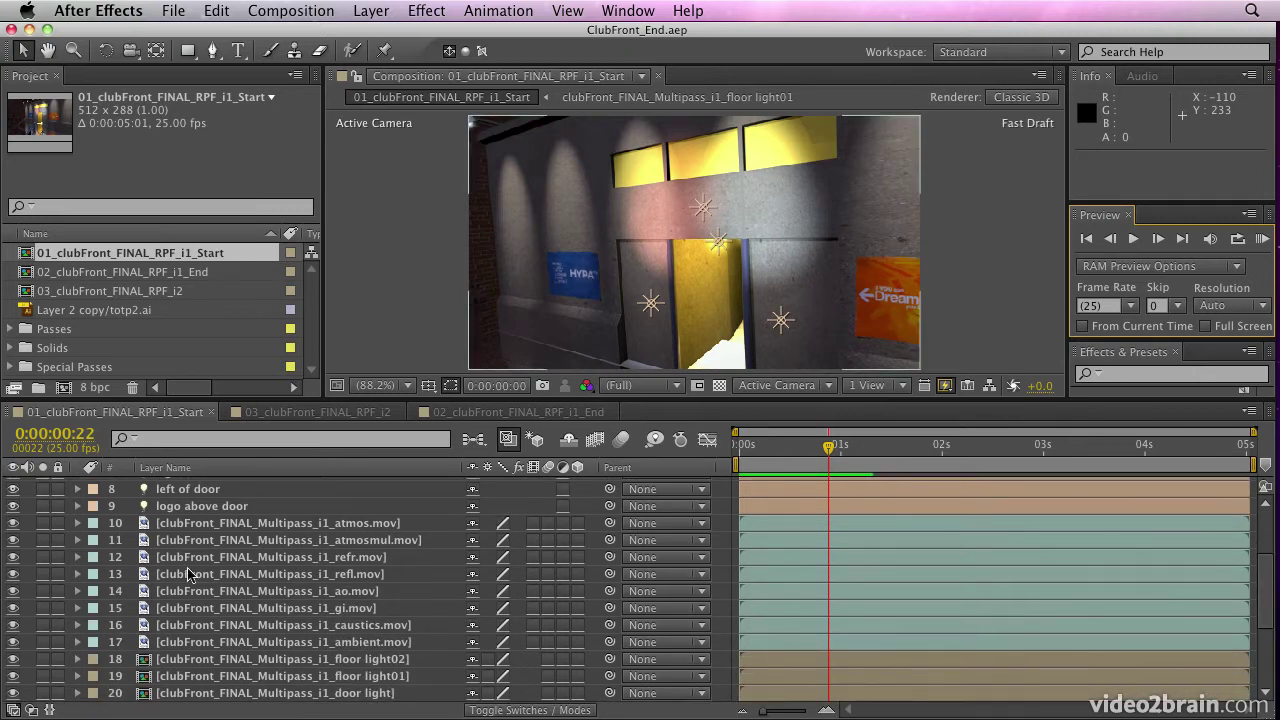
click(13, 574)
click(13, 574)
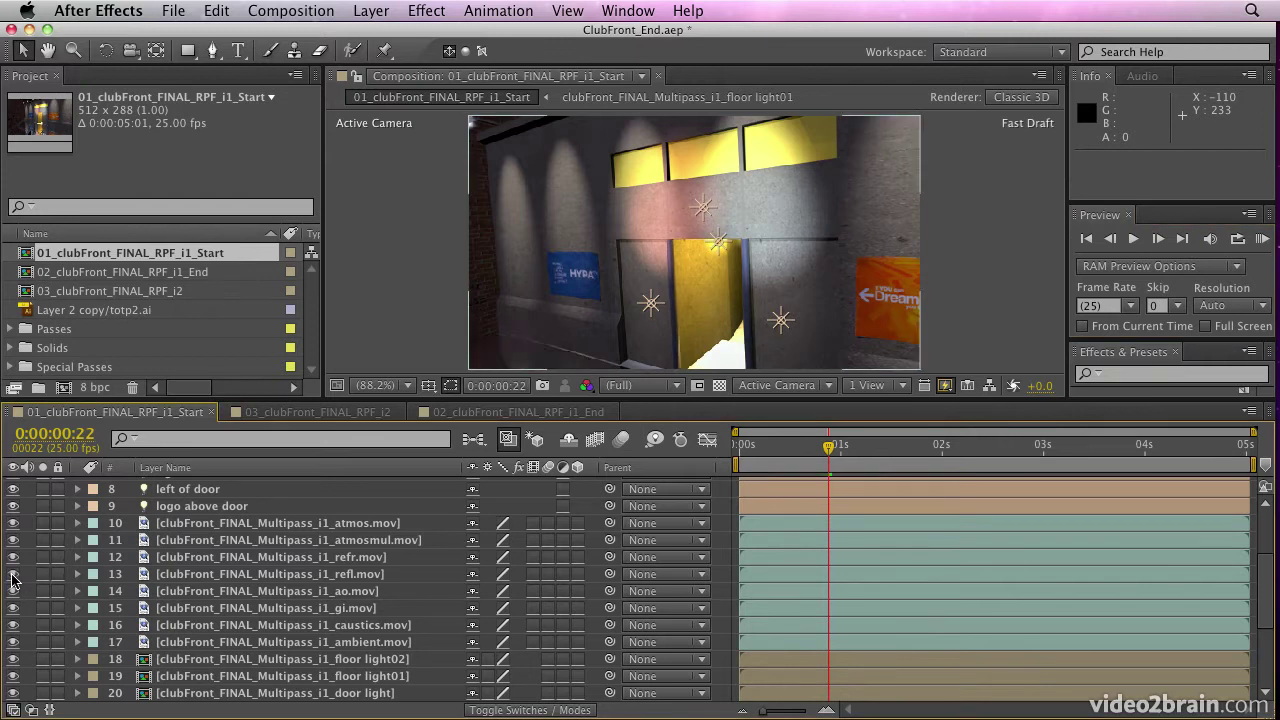
key(Home)
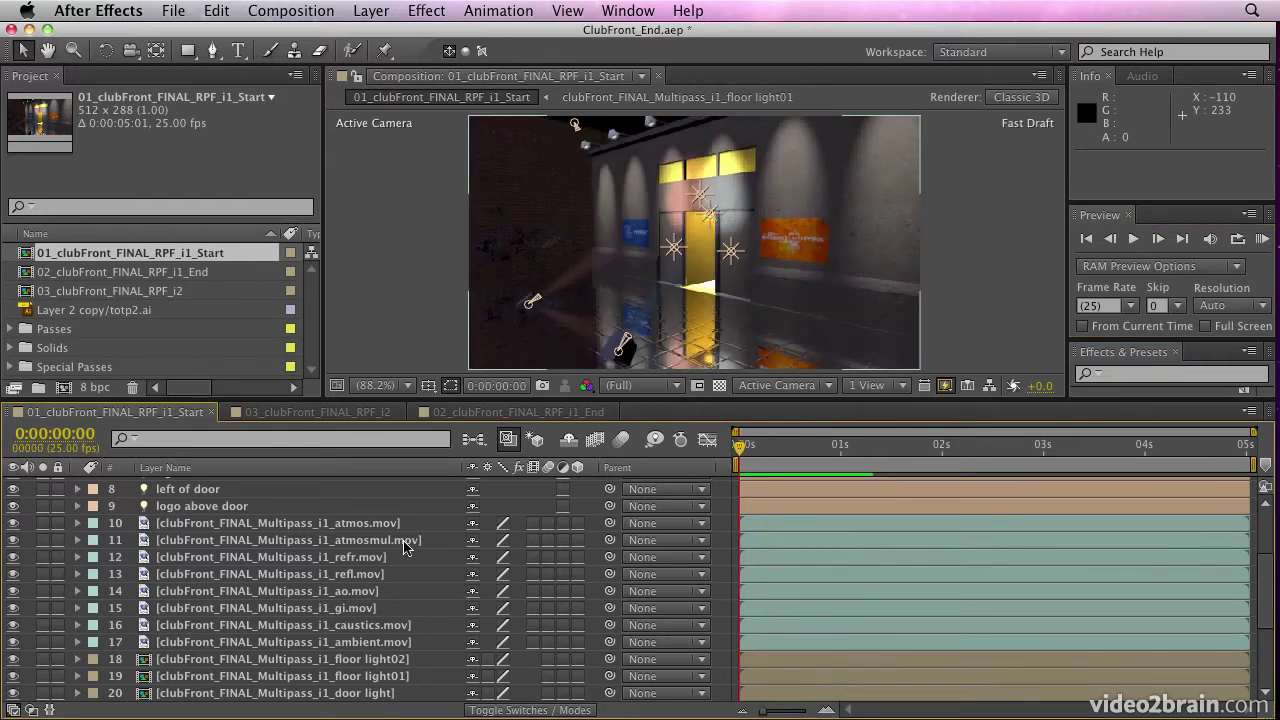
click(13, 574)
click(13, 574)
Lower the refl.mov layer's Opacity to 58%
click(190, 579)
key(t)
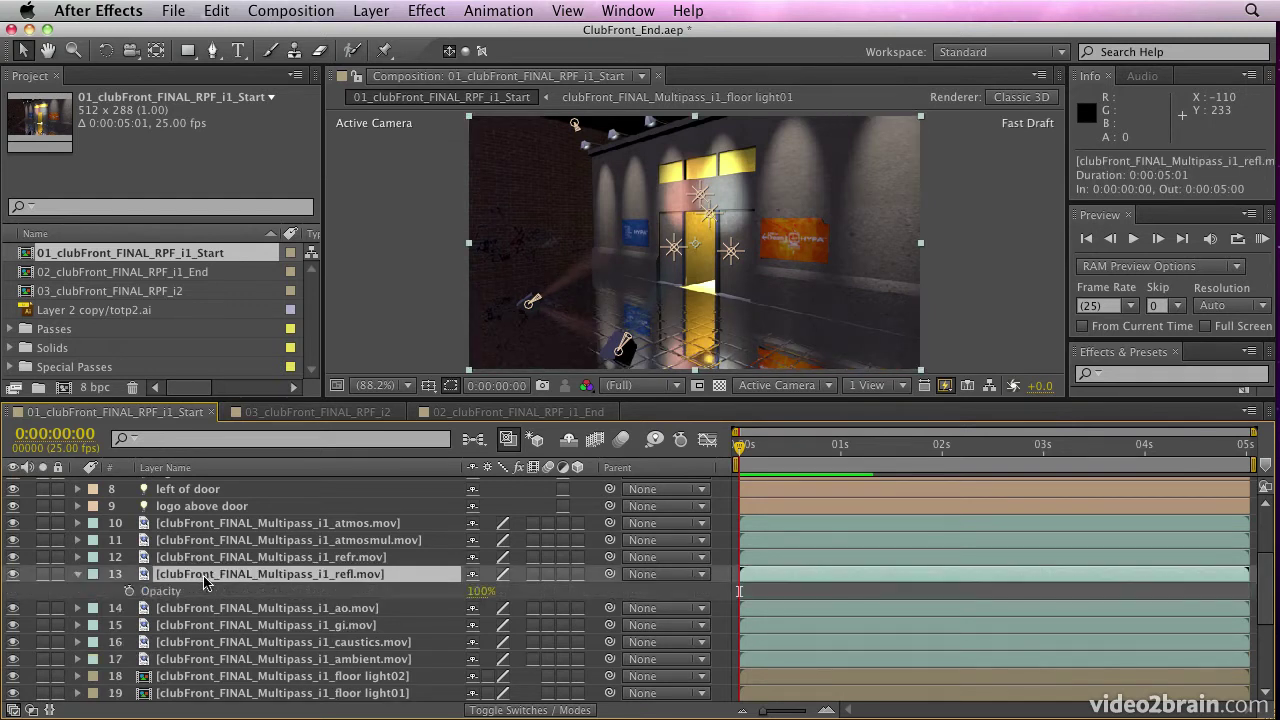
drag(477, 591, 443, 591)
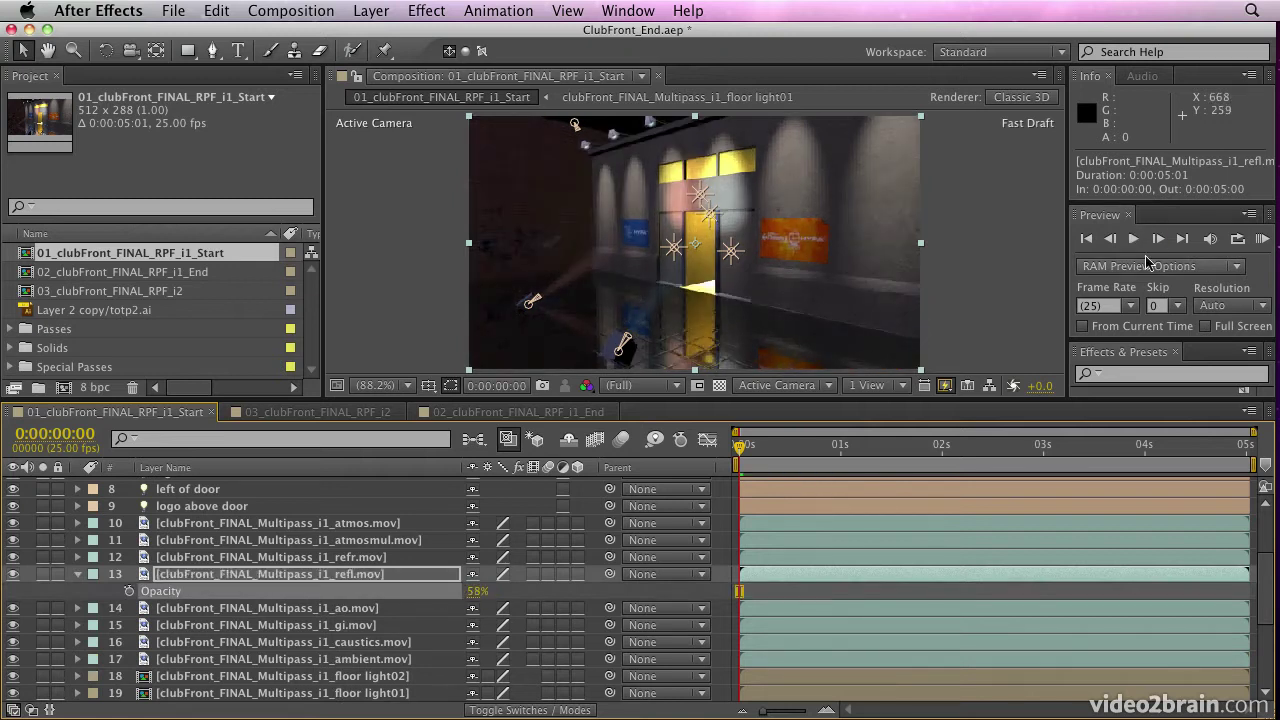
Find the blur effects and apply Directional Blur to the refl.mov layer
click(1125, 375)
text(blur)
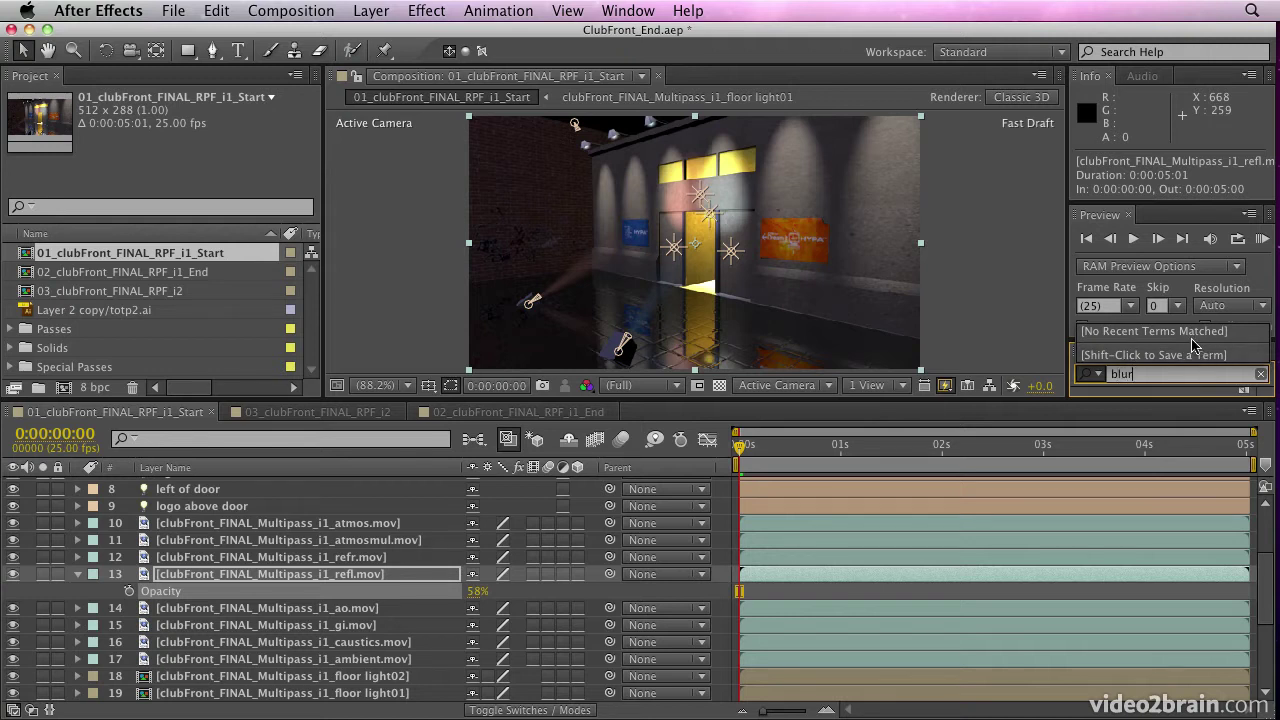
click(1107, 219)
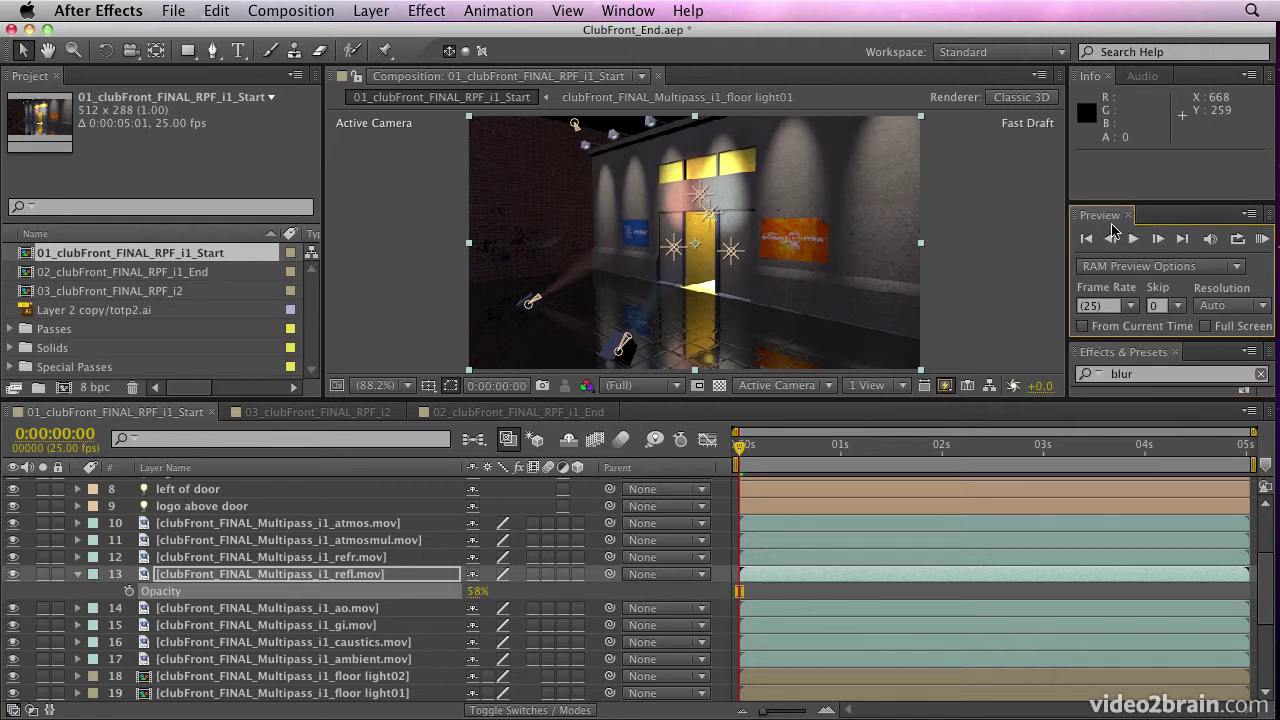
drag(1204, 340, 1207, 173)
drag(1267, 263, 1265, 305)
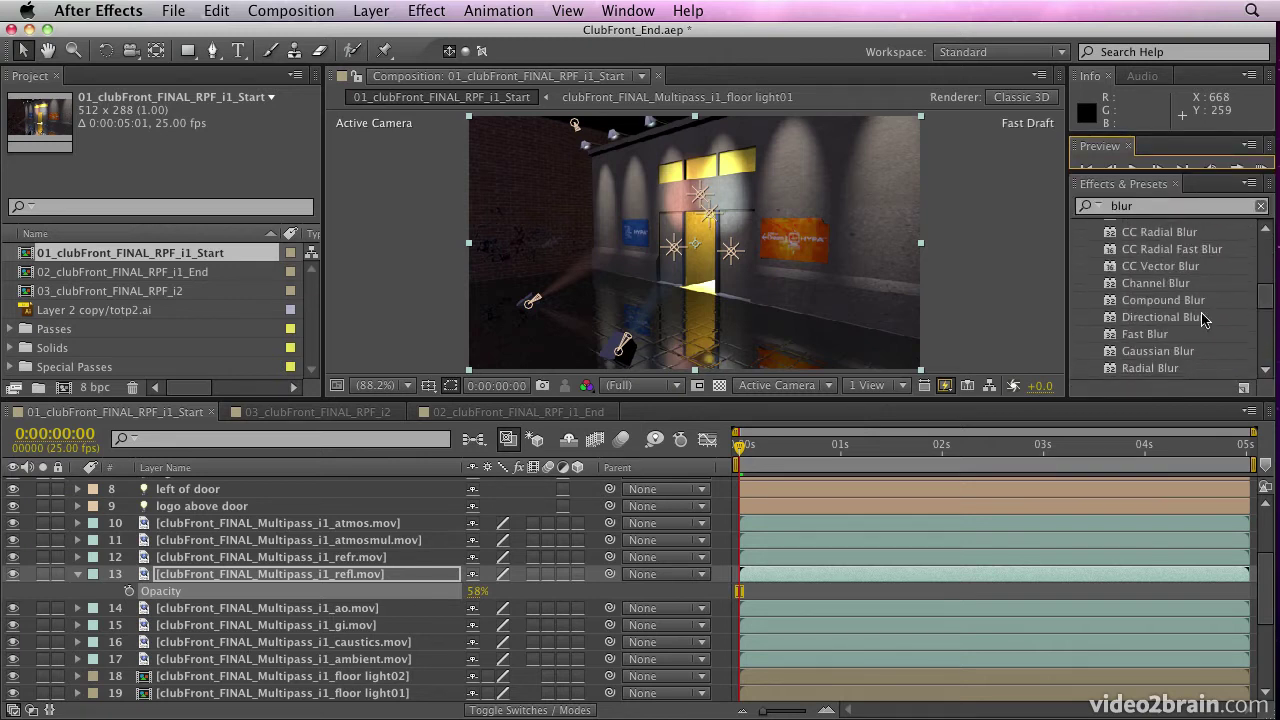
drag(1124, 318, 205, 578)
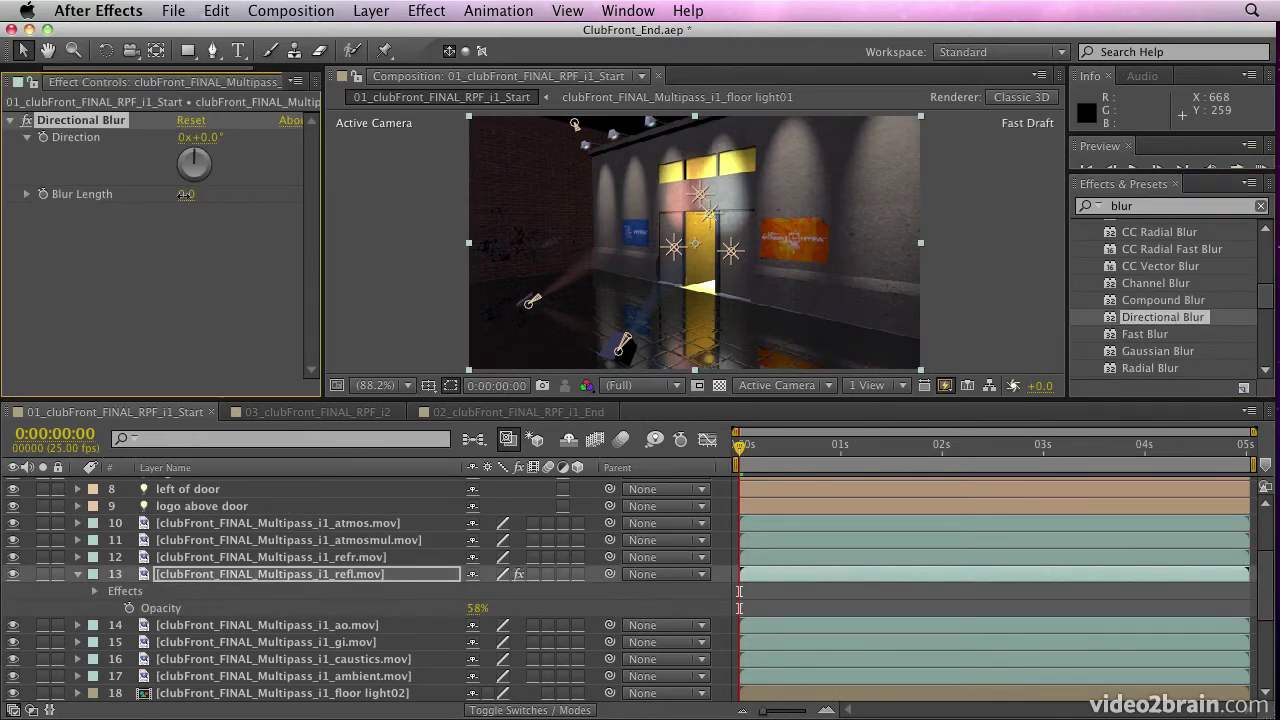
Set the Directional Blur's Direction to -119° and Blur Length to 4.0
drag(186, 194, 190, 194)
drag(193, 145, 170, 183)
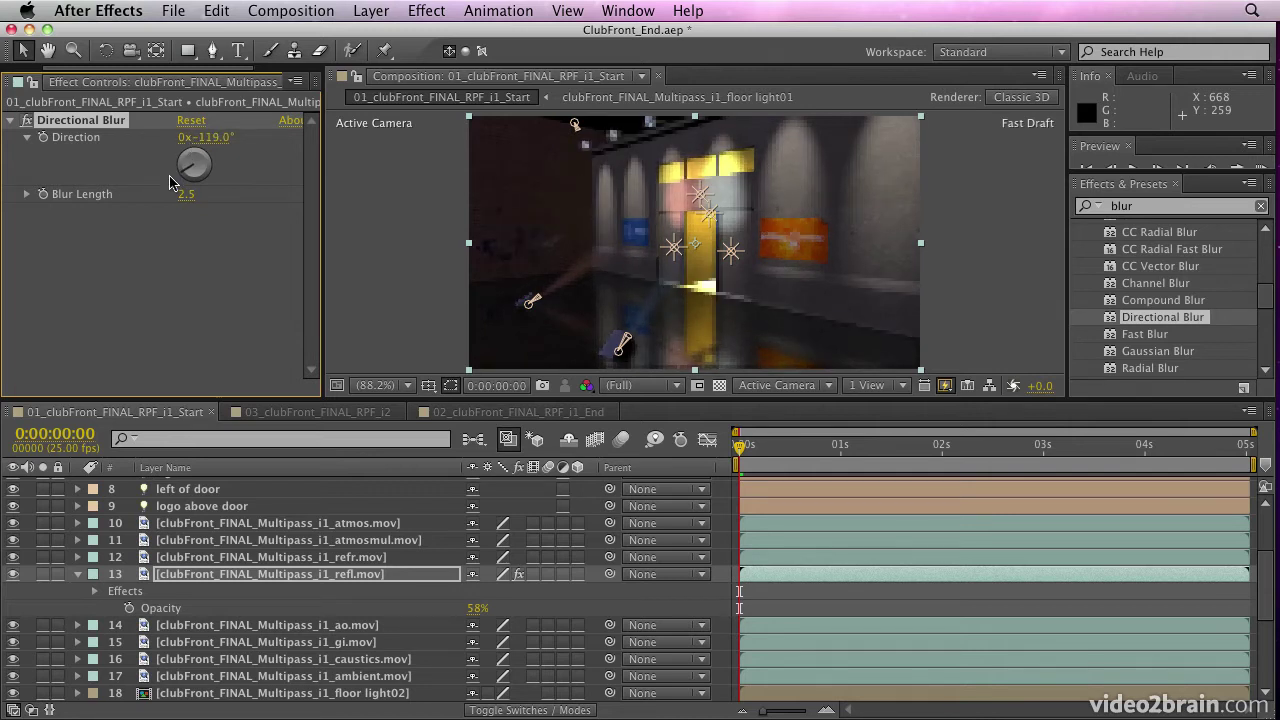
drag(186, 195, 210, 200)
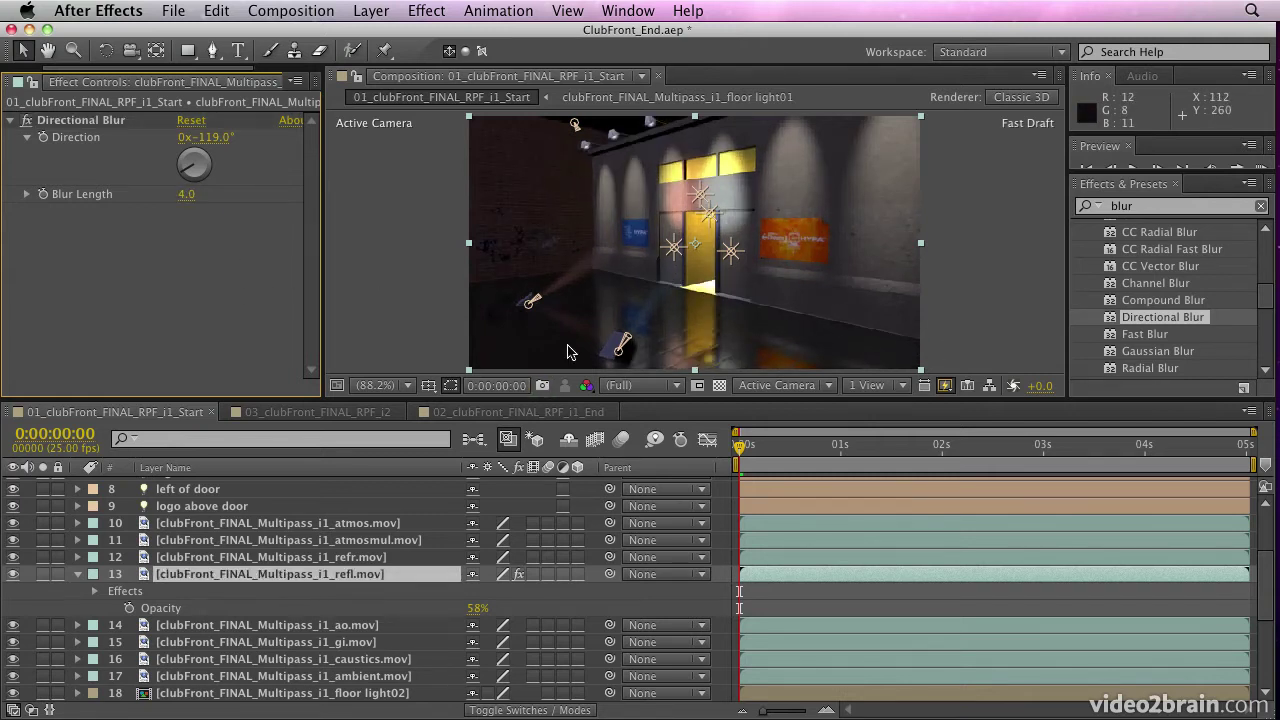
Solo the reflection pass and check it against the transparency grid
click(77, 574)
click(42, 574)
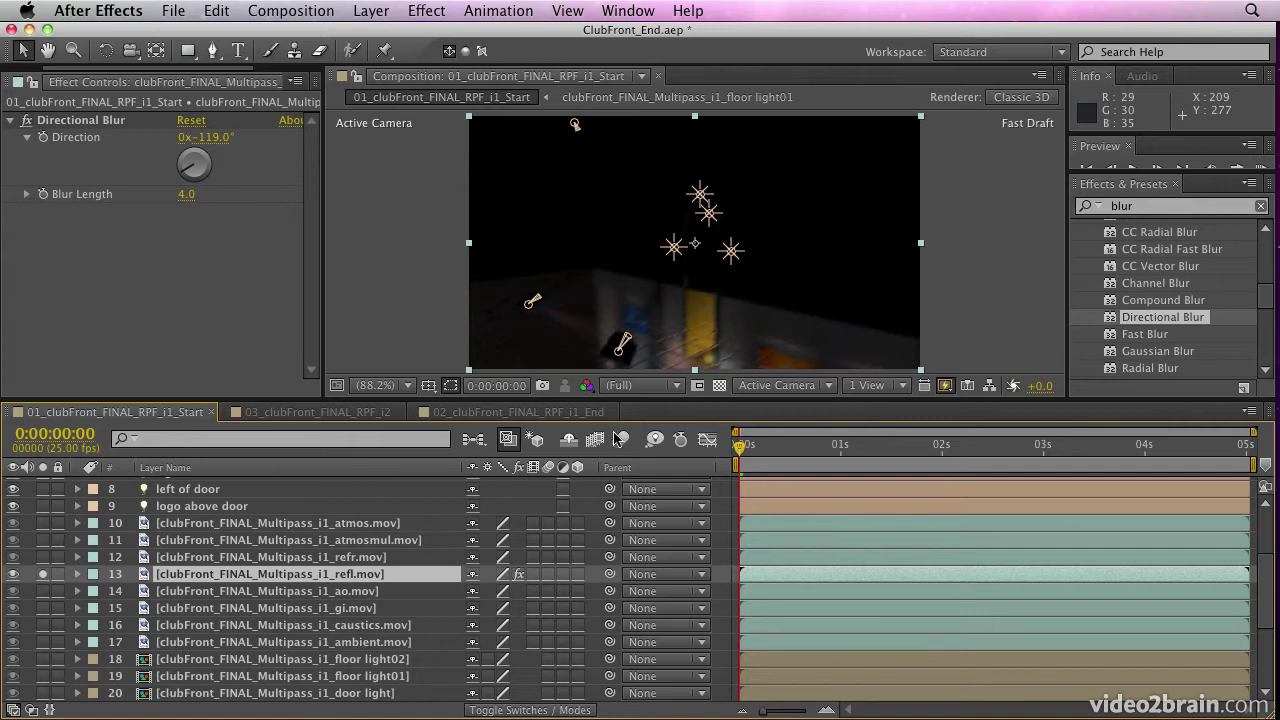
click(719, 386)
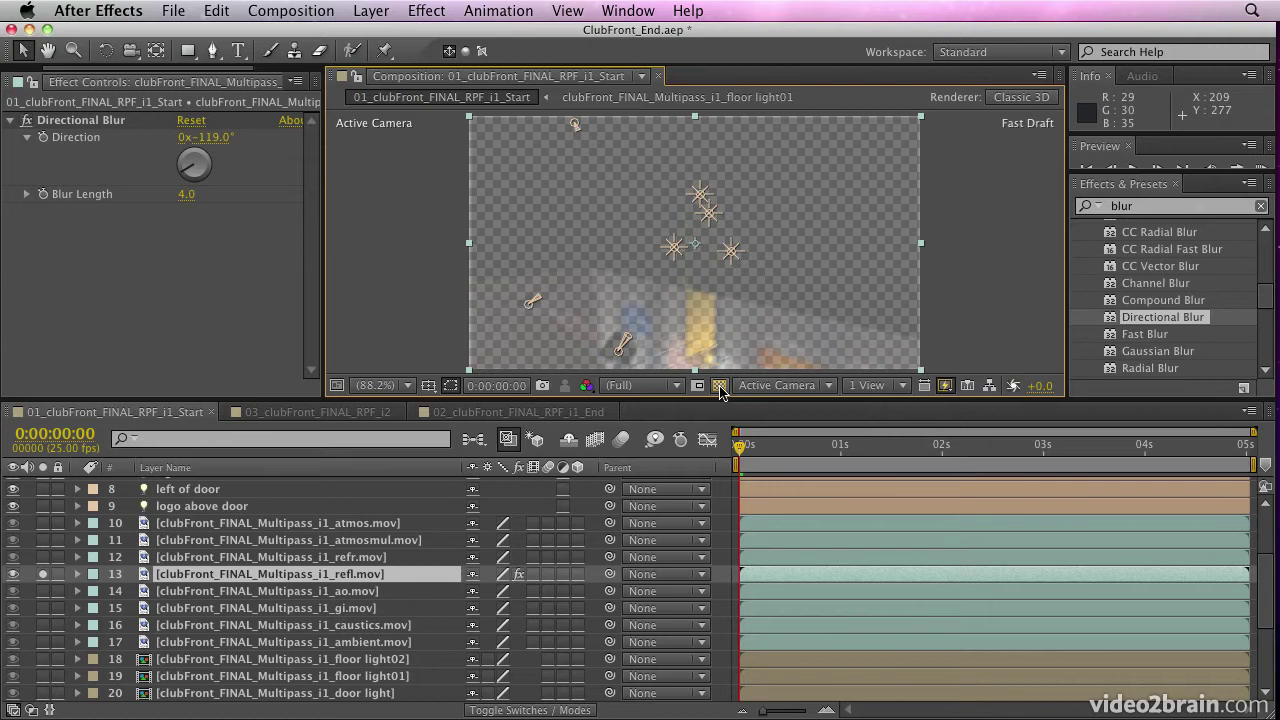
click(719, 387)
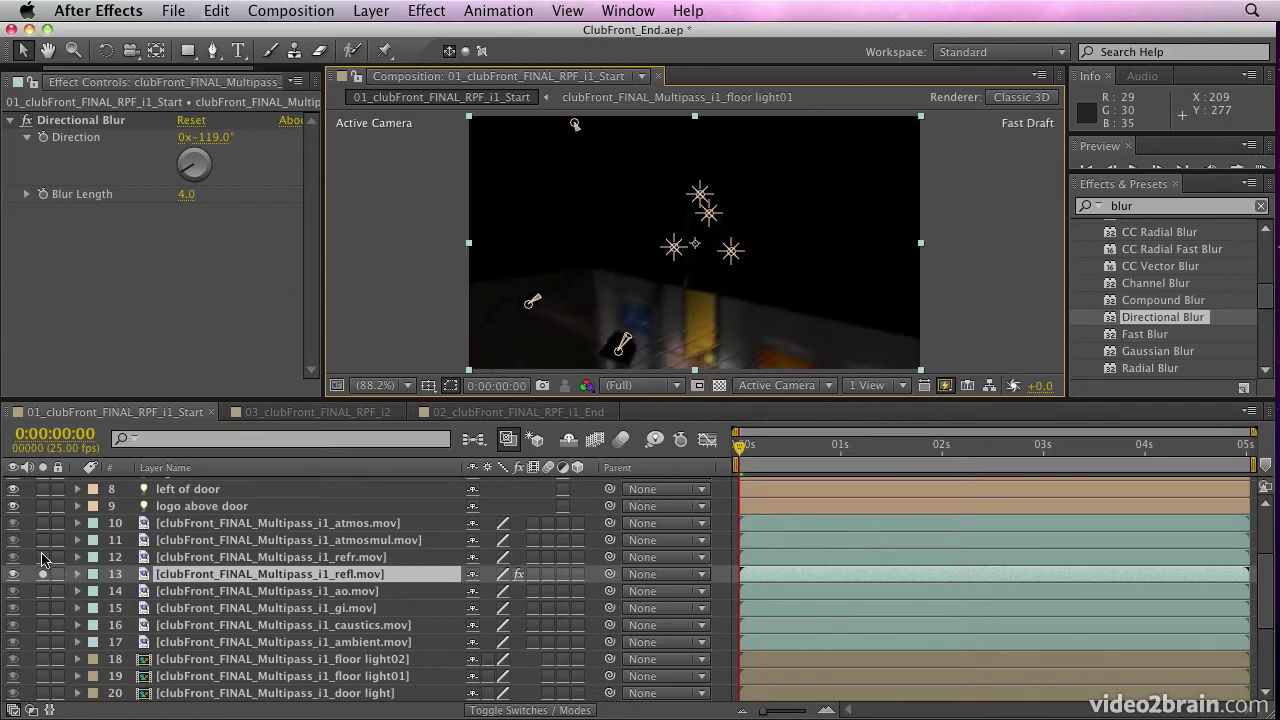
Solo the atmosmul, refr, ao and gi passes, then unsolo them all
key(super+shift+a)
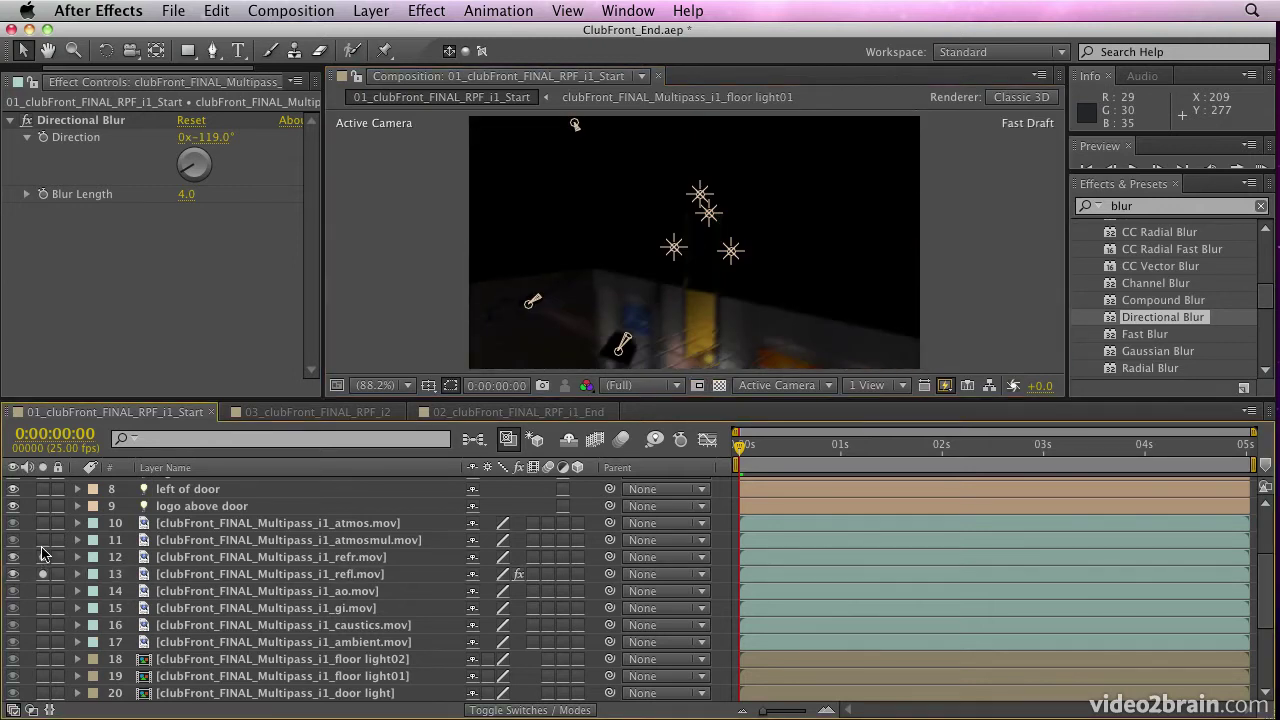
drag(42, 542, 42, 557)
click(44, 596)
click(44, 609)
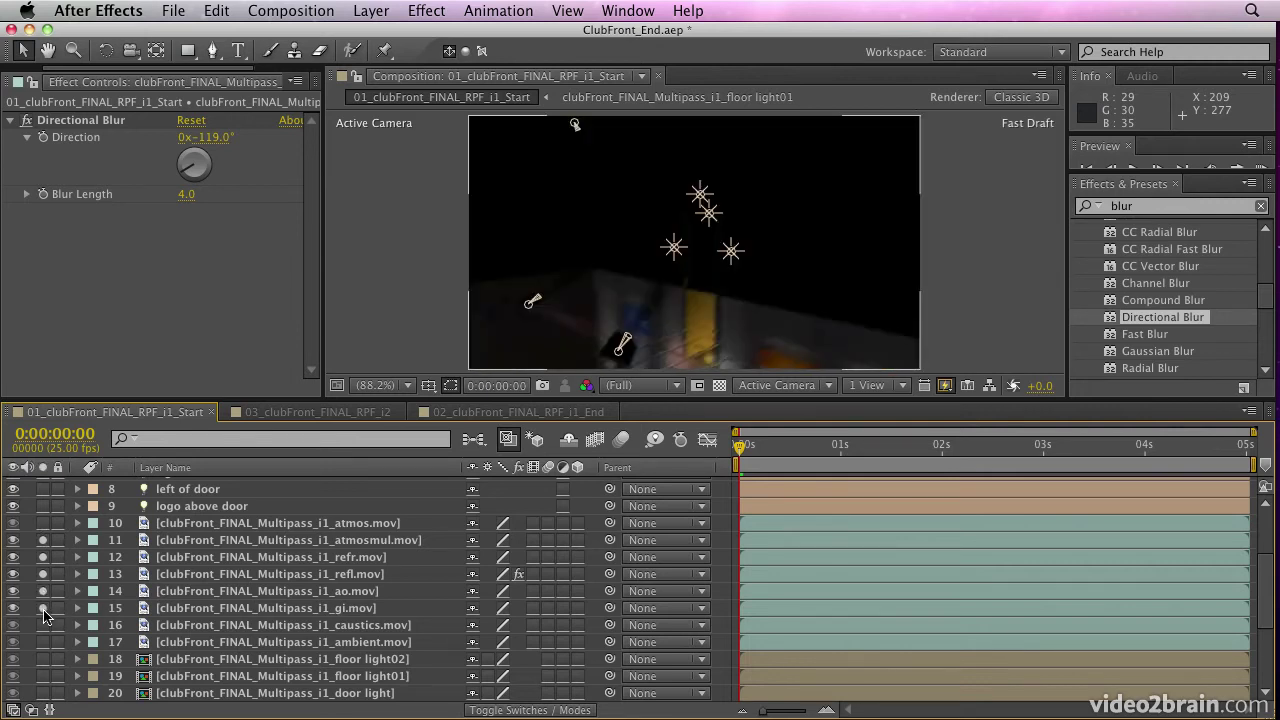
drag(44, 609, 45, 540)
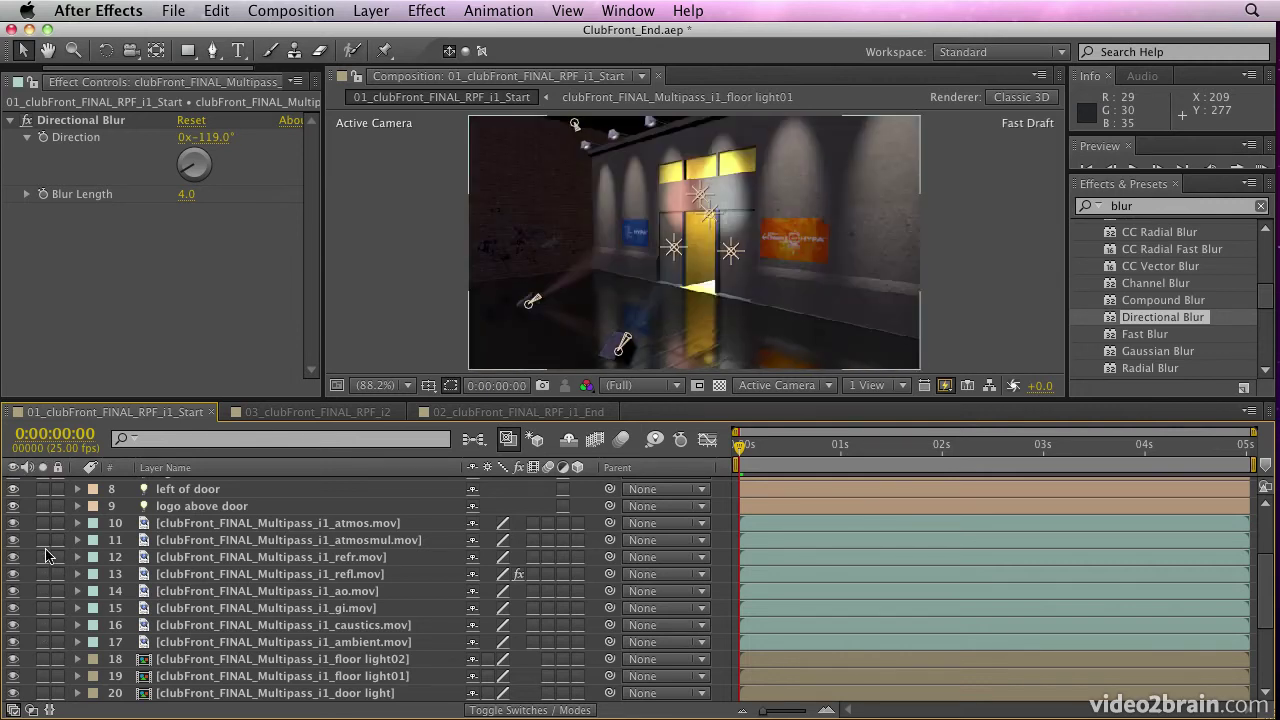
Solo only the ambient.mov pass, toggling it to compare
click(43, 641)
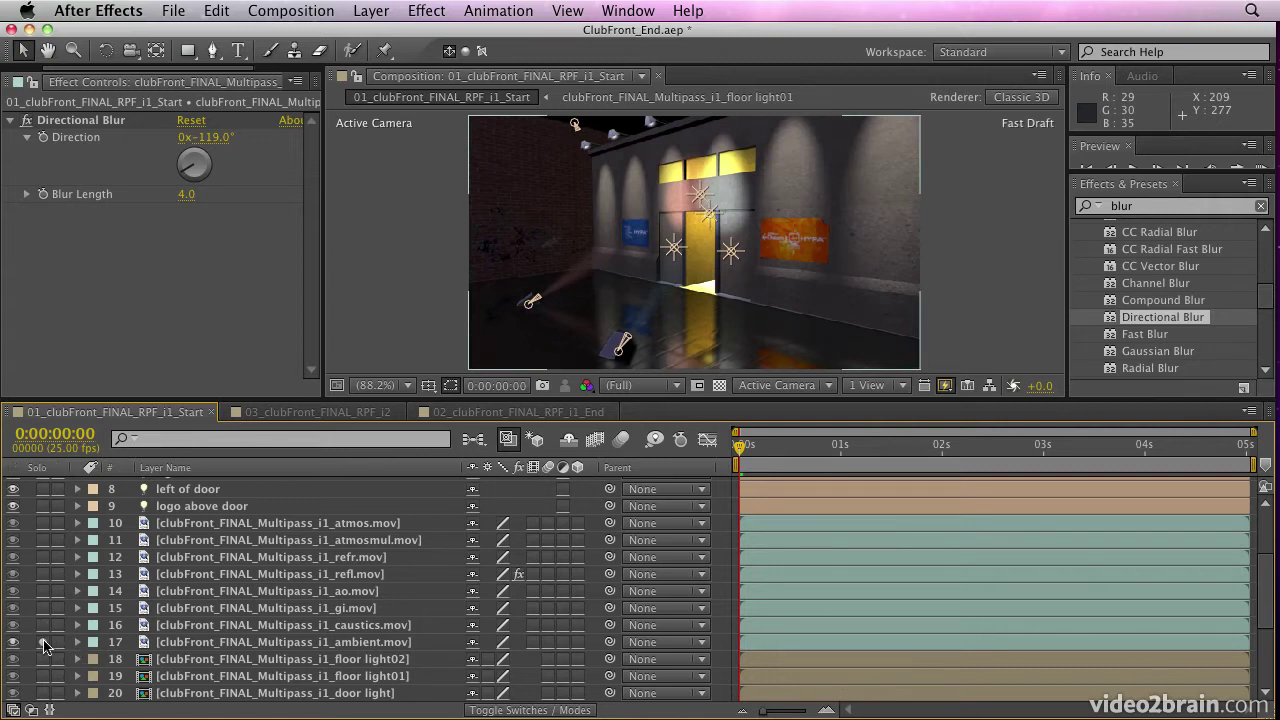
click(43, 641)
click(43, 641)
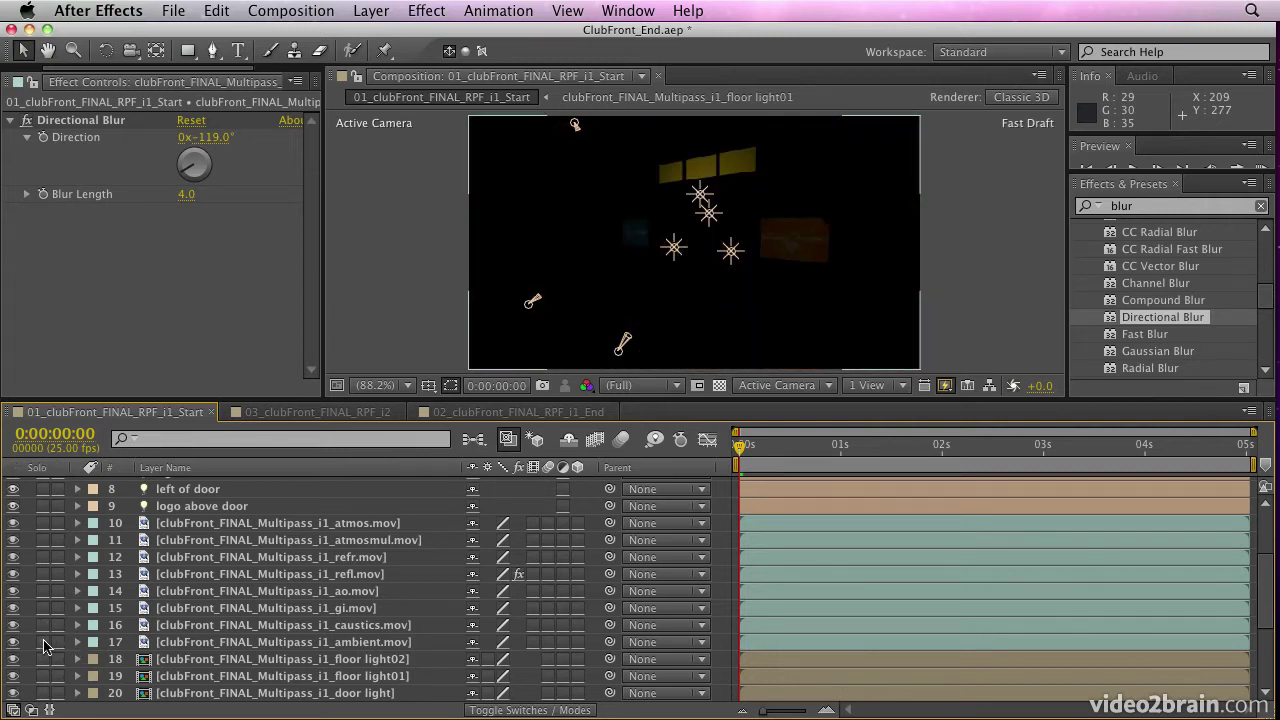
click(43, 641)
Unsolo ambient.mov and show the layers' blending modes, keeping Add
click(43, 641)
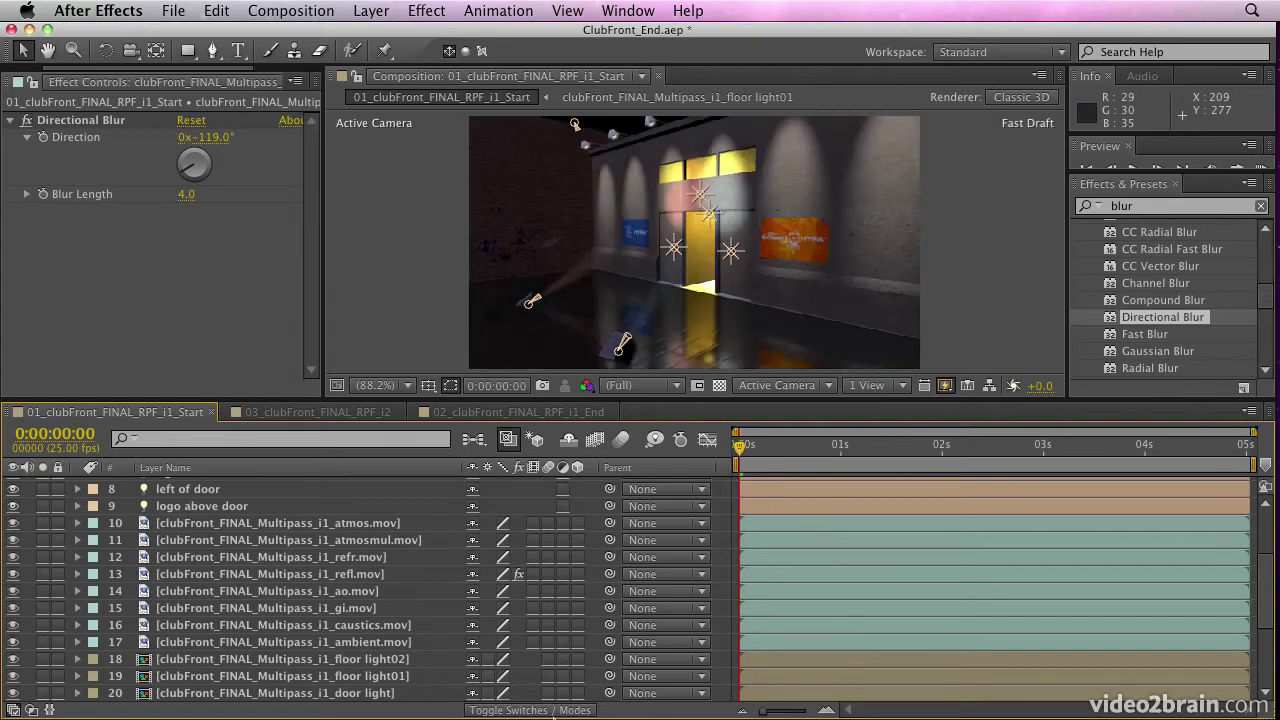
click(540, 711)
click(500, 650)
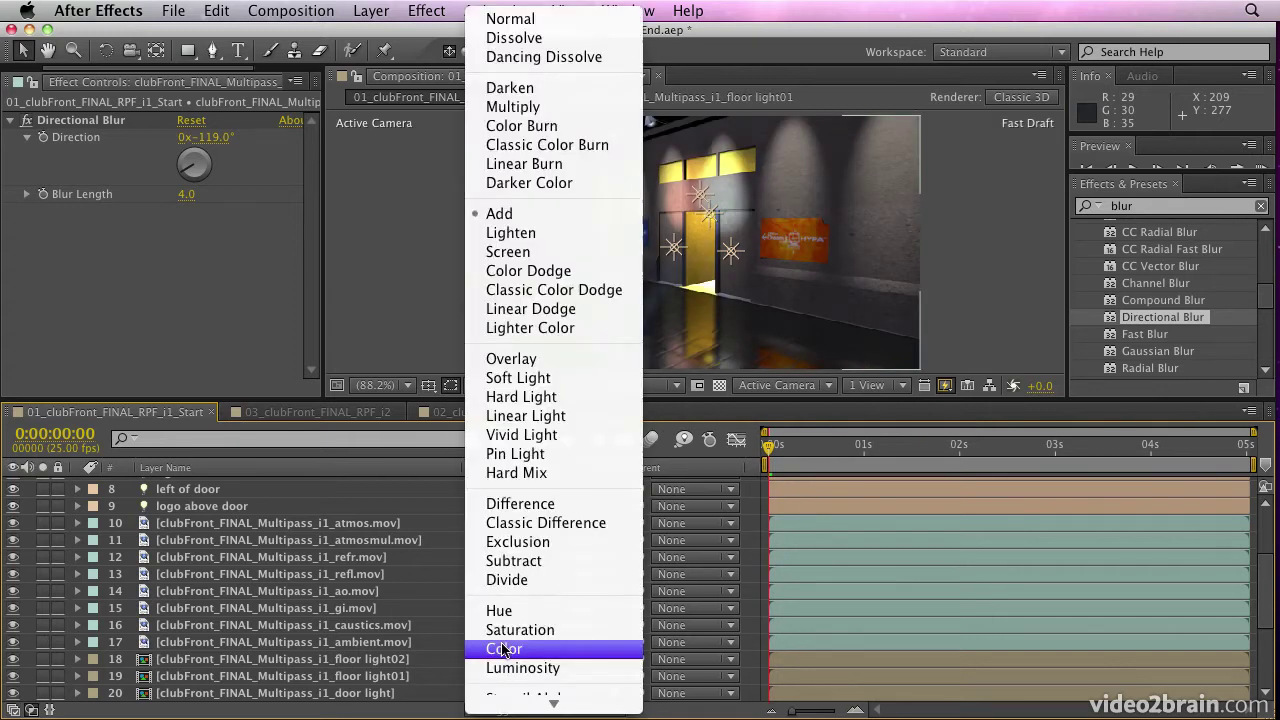
click(531, 213)
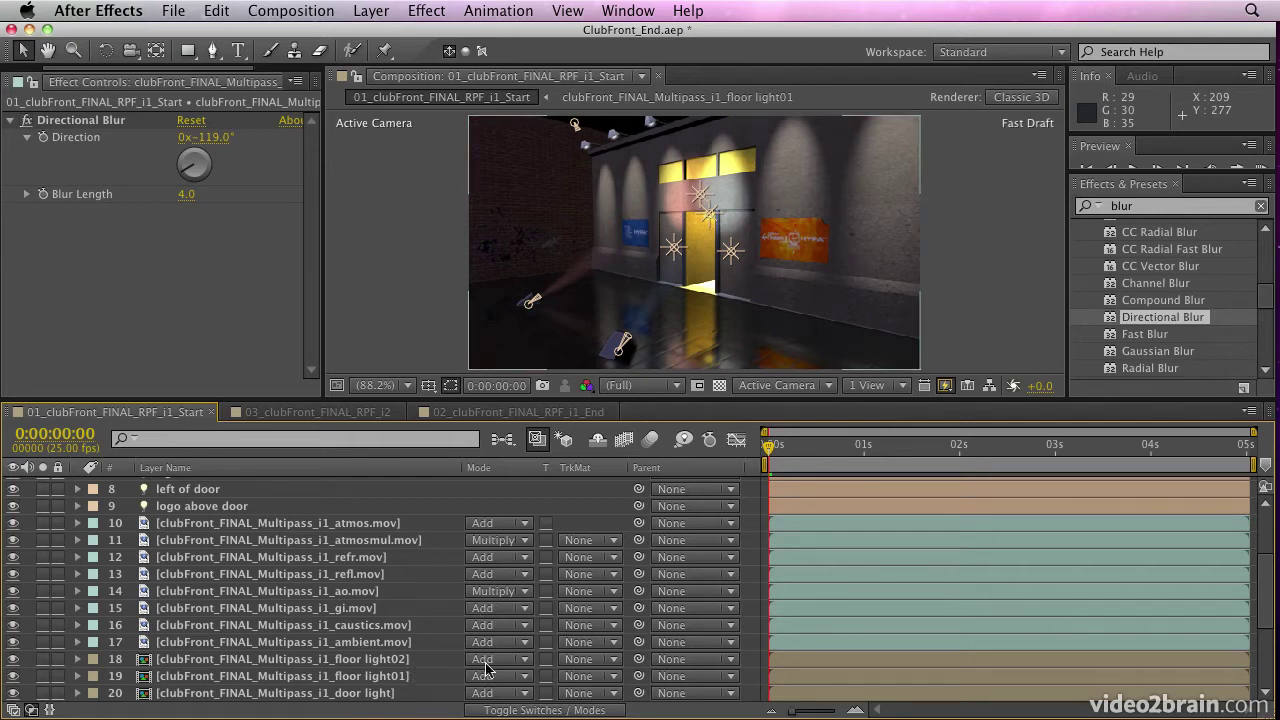
Try Overlay mode on the ambient.mov pass, then set it back to Add
click(350, 646)
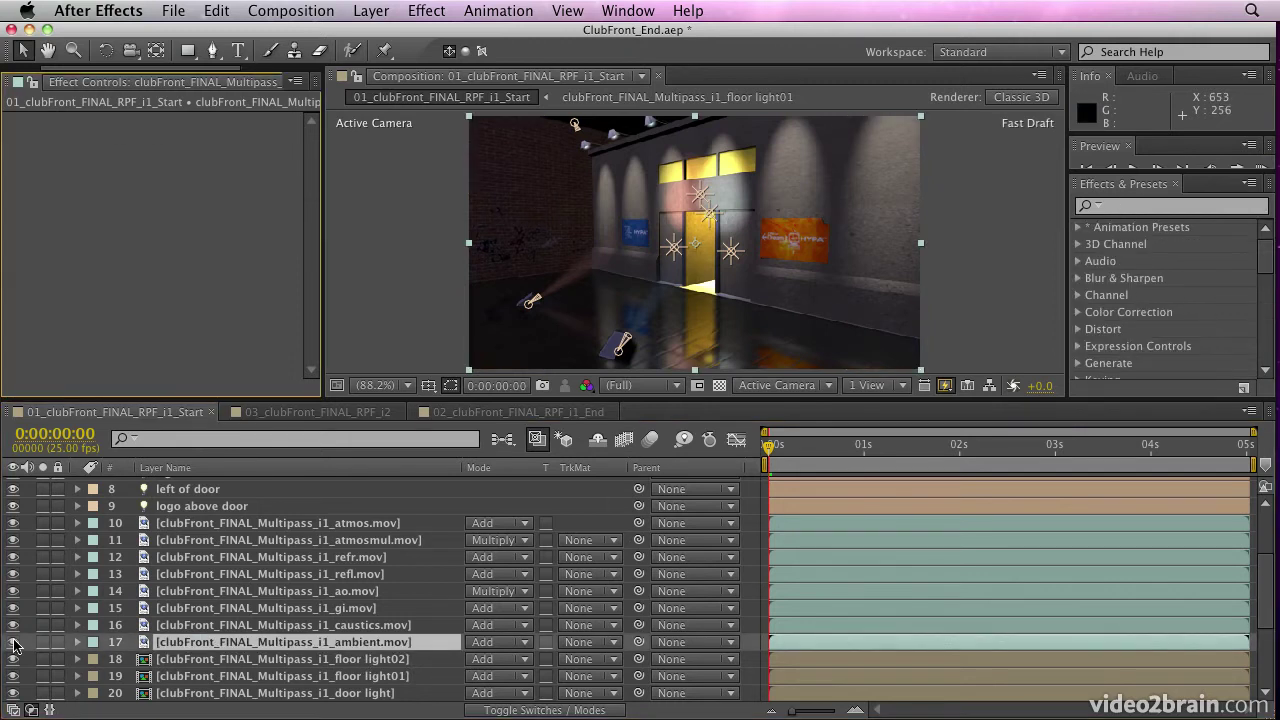
click(500, 650)
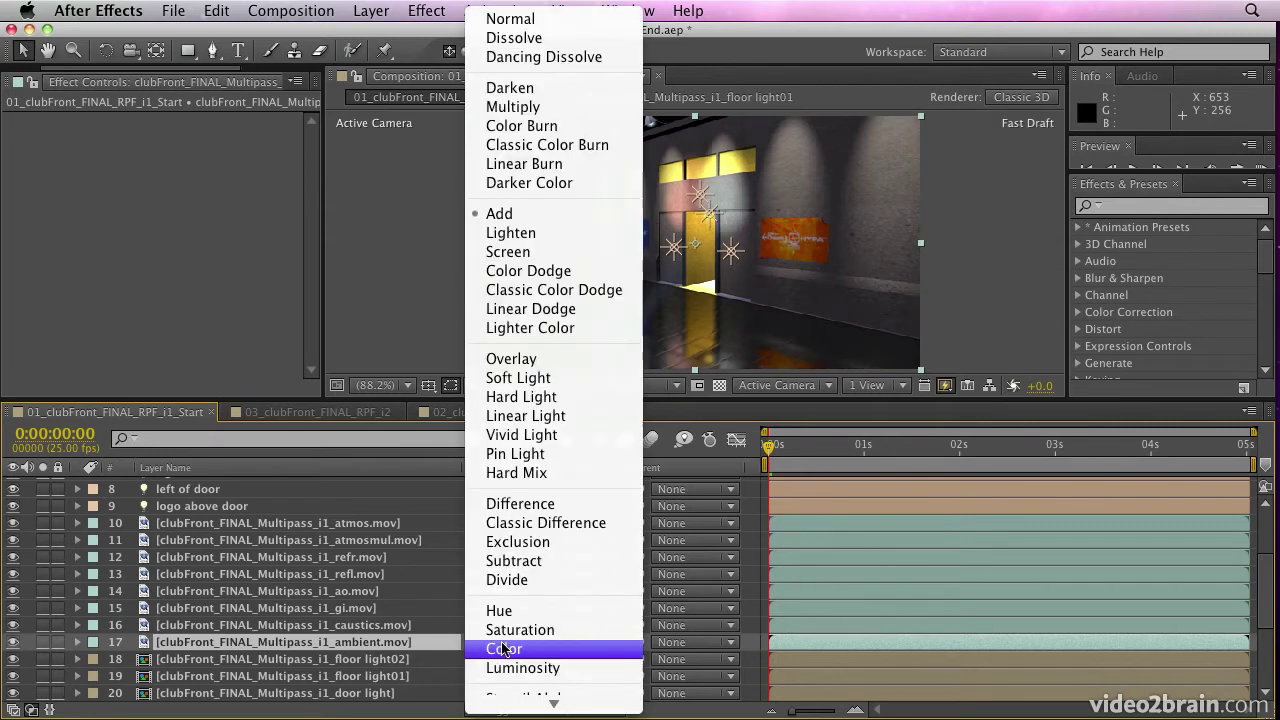
click(533, 359)
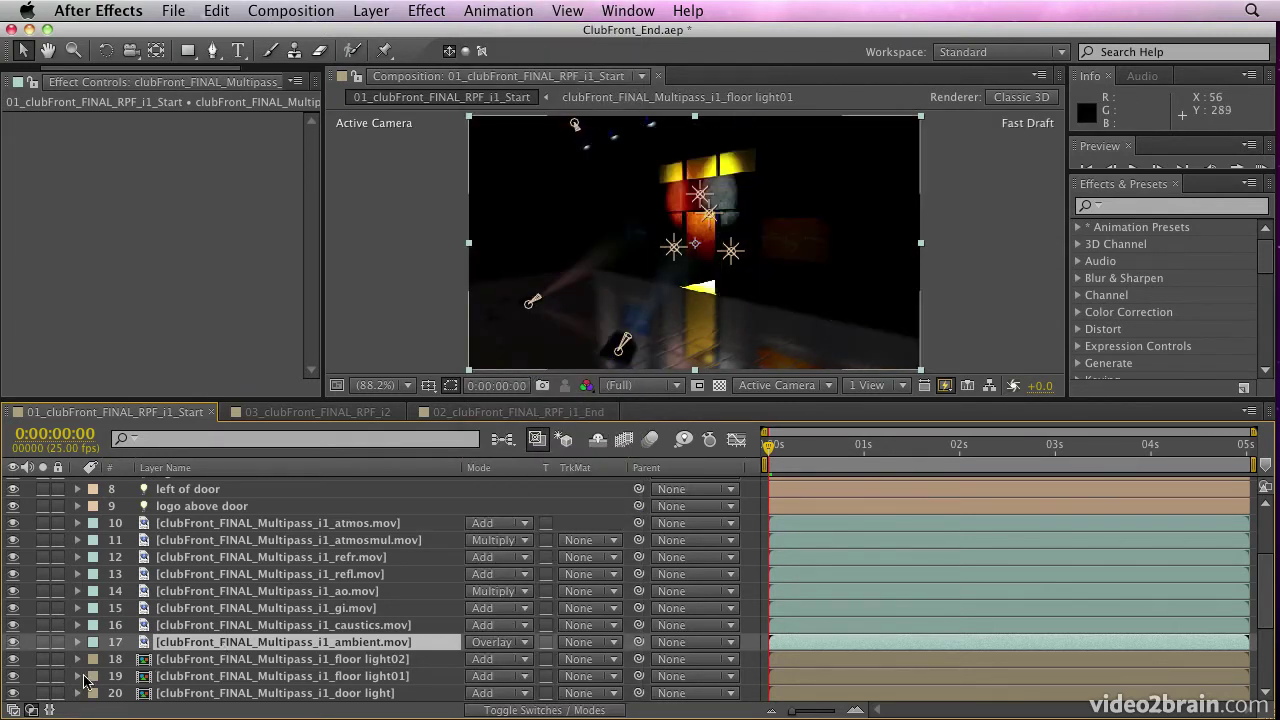
click(475, 642)
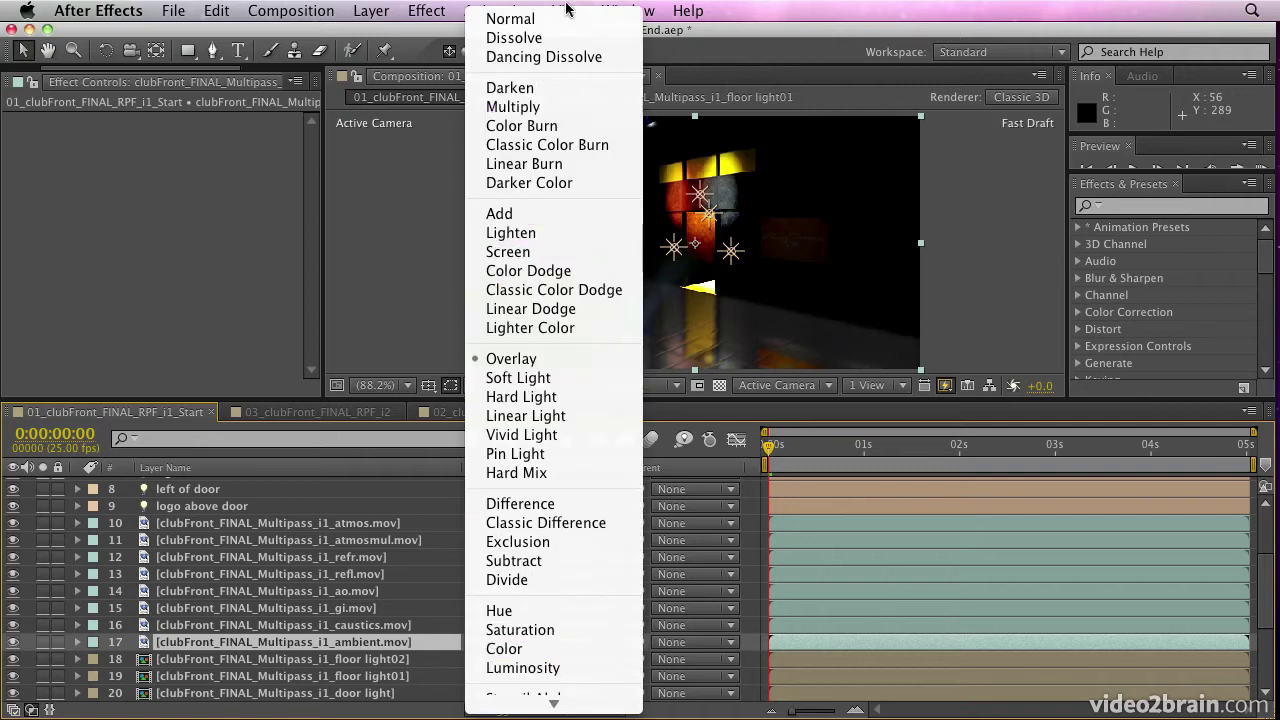
click(545, 214)
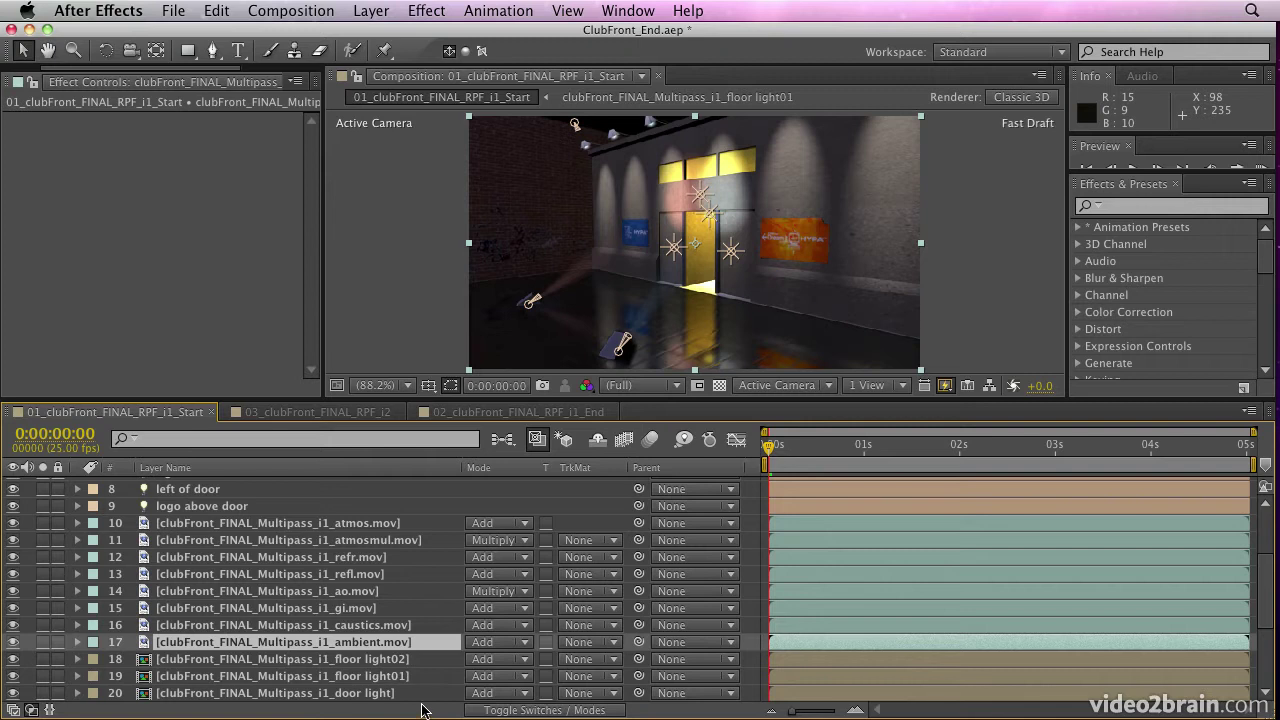
scroll(403, 642, up, 1)
scroll(403, 642, down, 4)
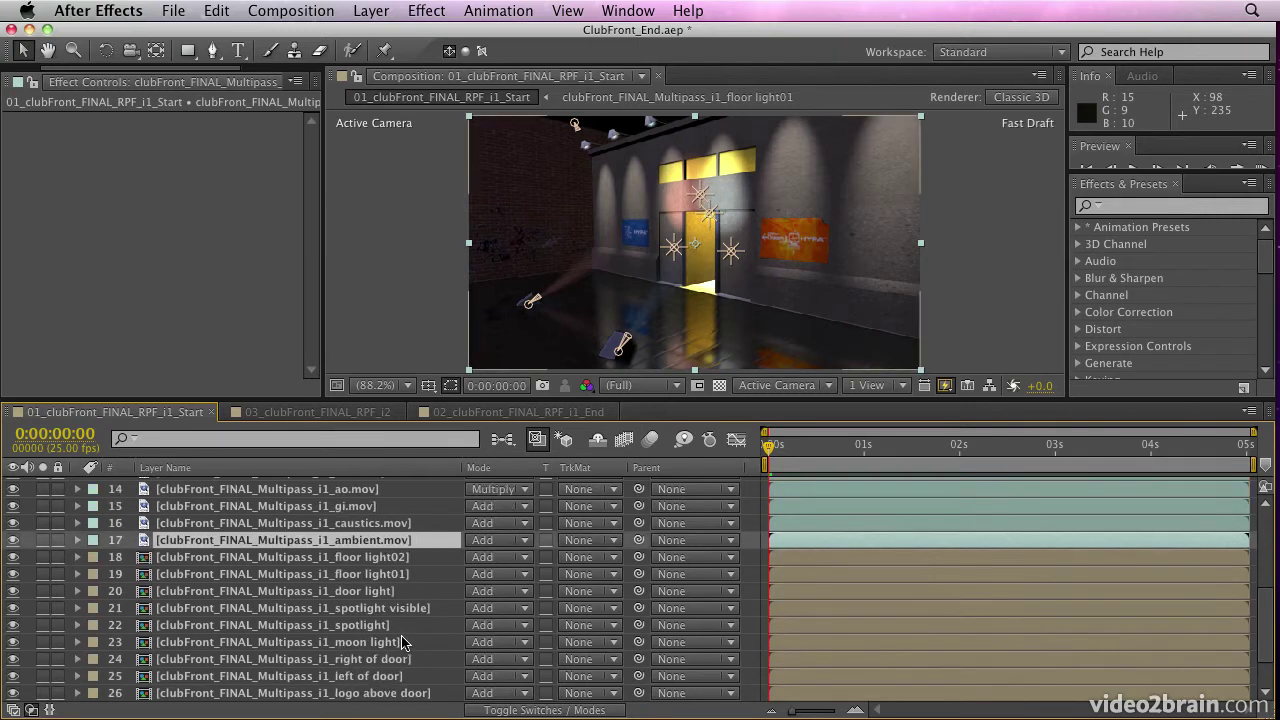
click(385, 560)
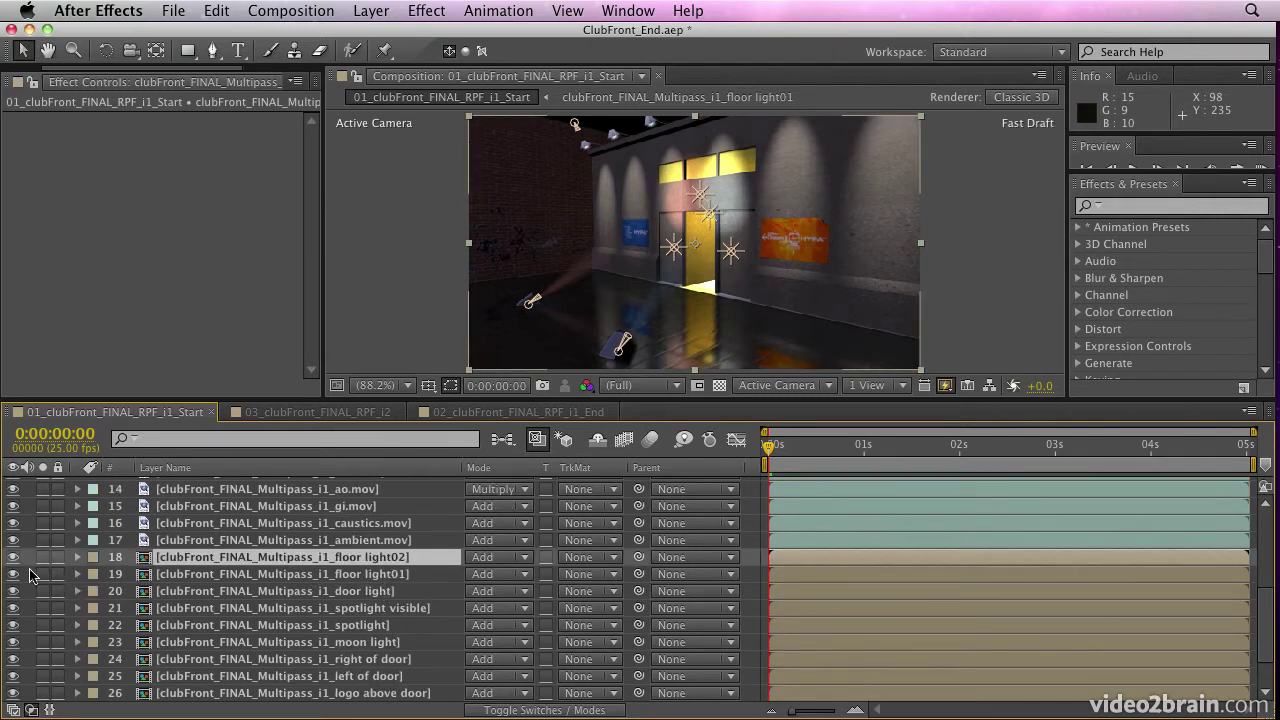
scroll(240, 560, up, 6)
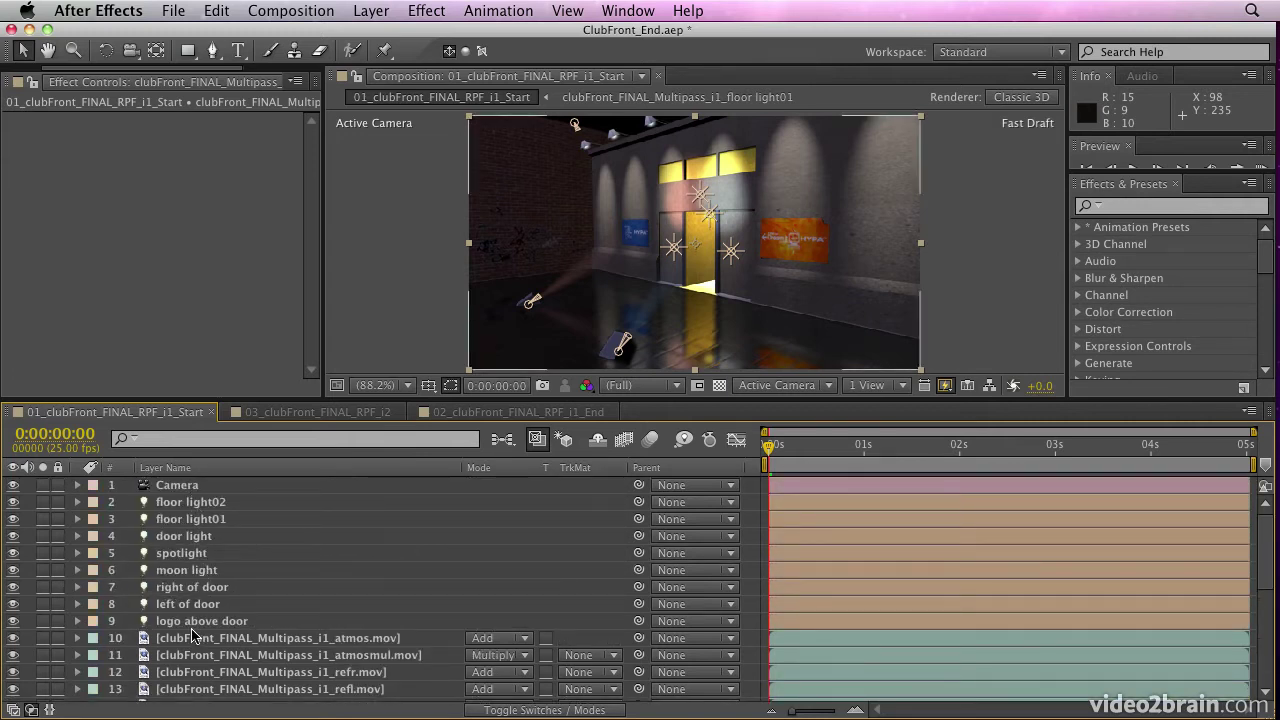
scroll(194, 628, down, 5)
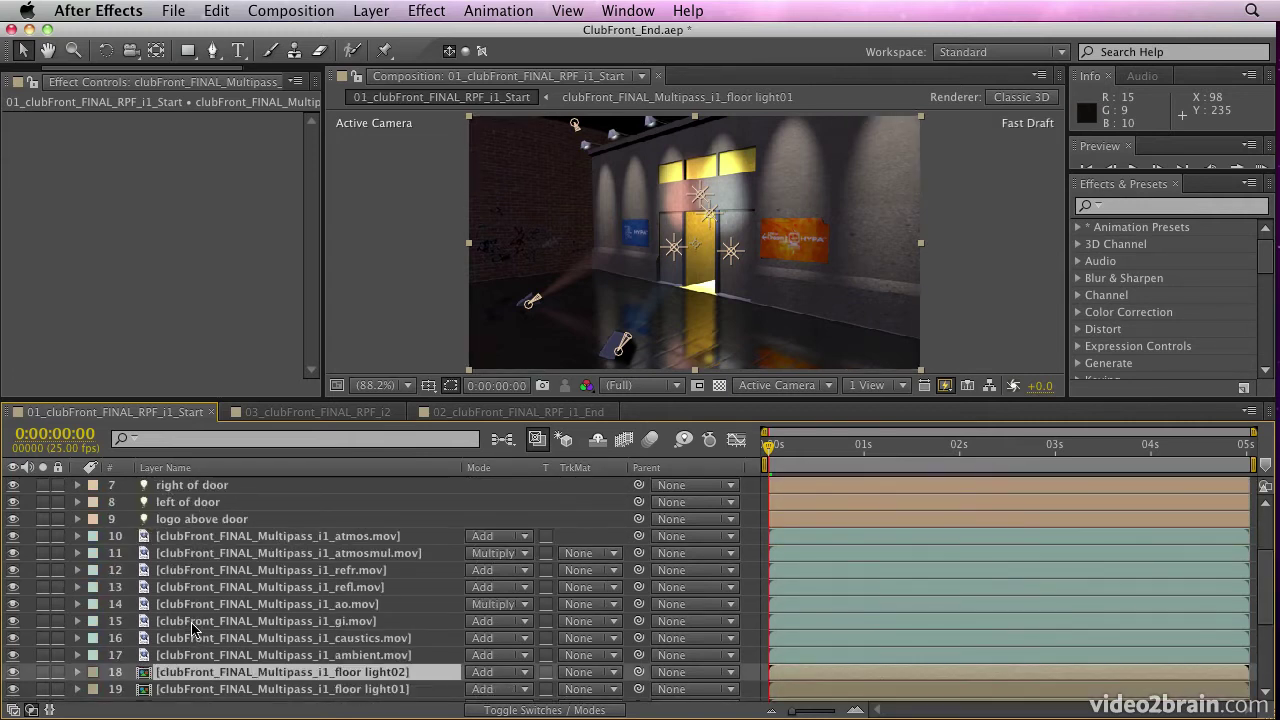
click(13, 604)
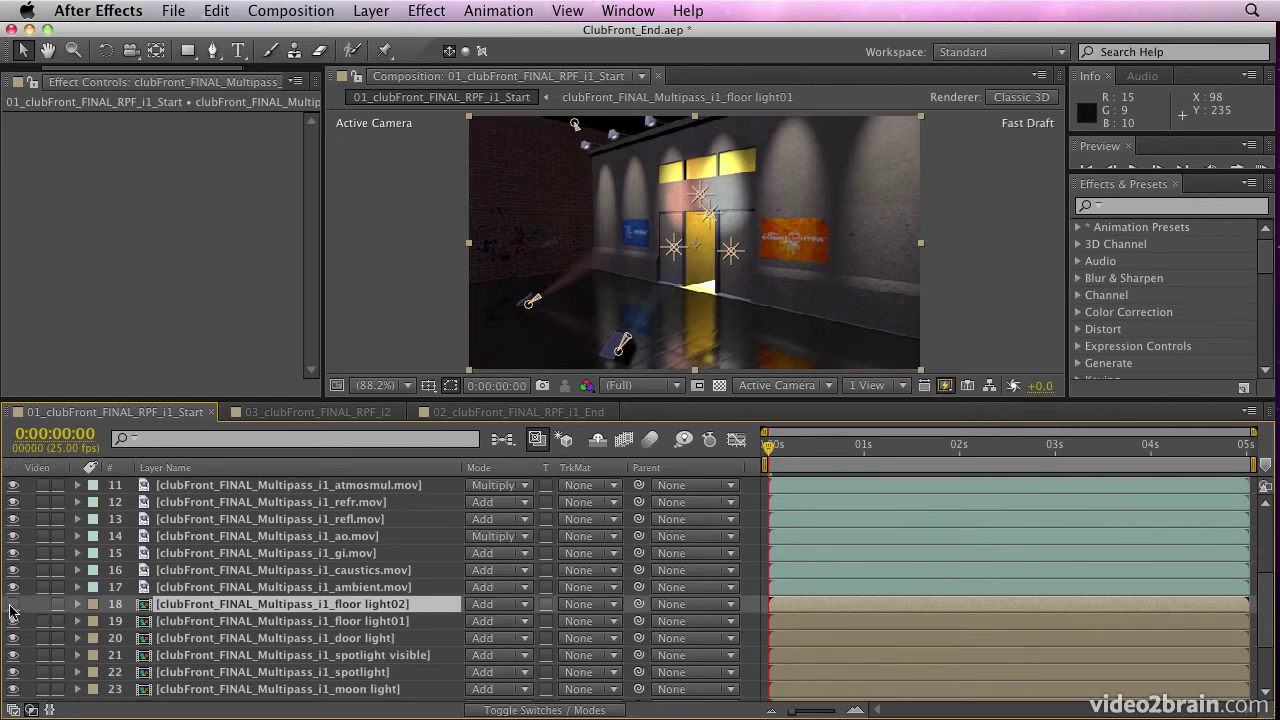
click(13, 604)
click(13, 621)
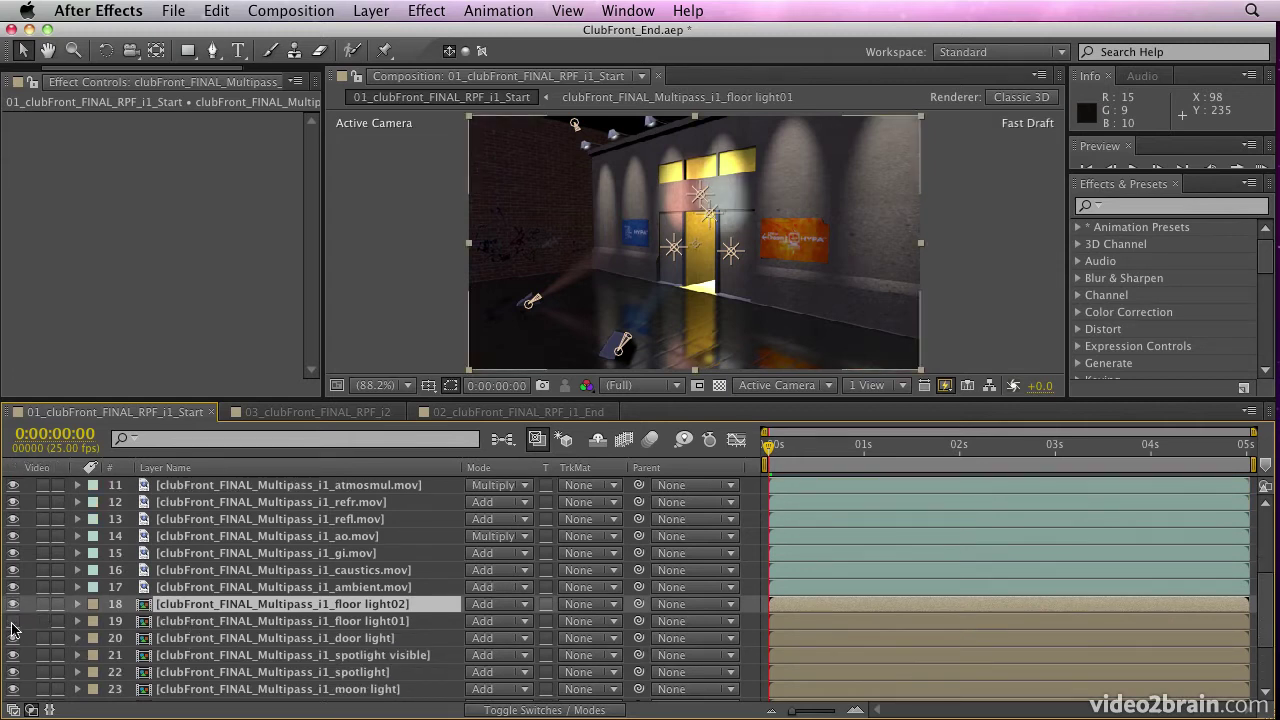
click(13, 621)
click(13, 638)
click(13, 638)
click(13, 638)
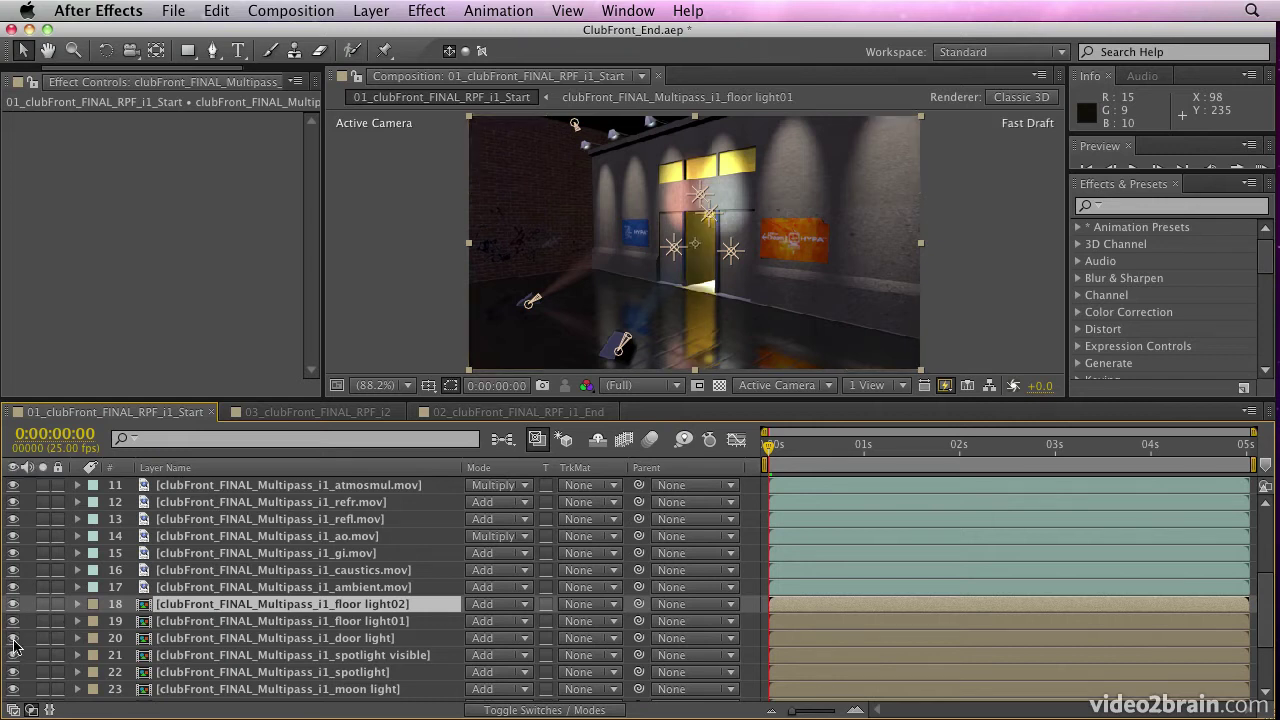
click(13, 638)
click(13, 638)
click(13, 638)
click(13, 638)
click(13, 638)
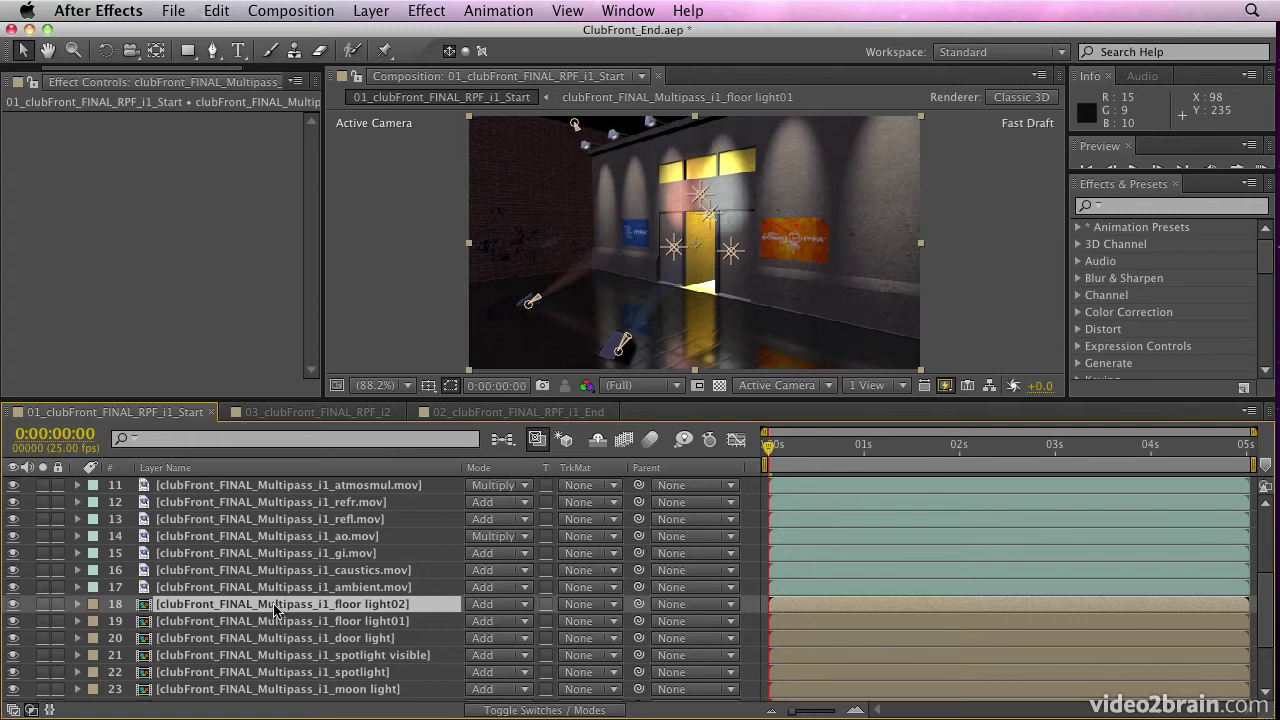
Open the floor light02 precomp, compare its passes over transparency, then close it
double_click(274, 606)
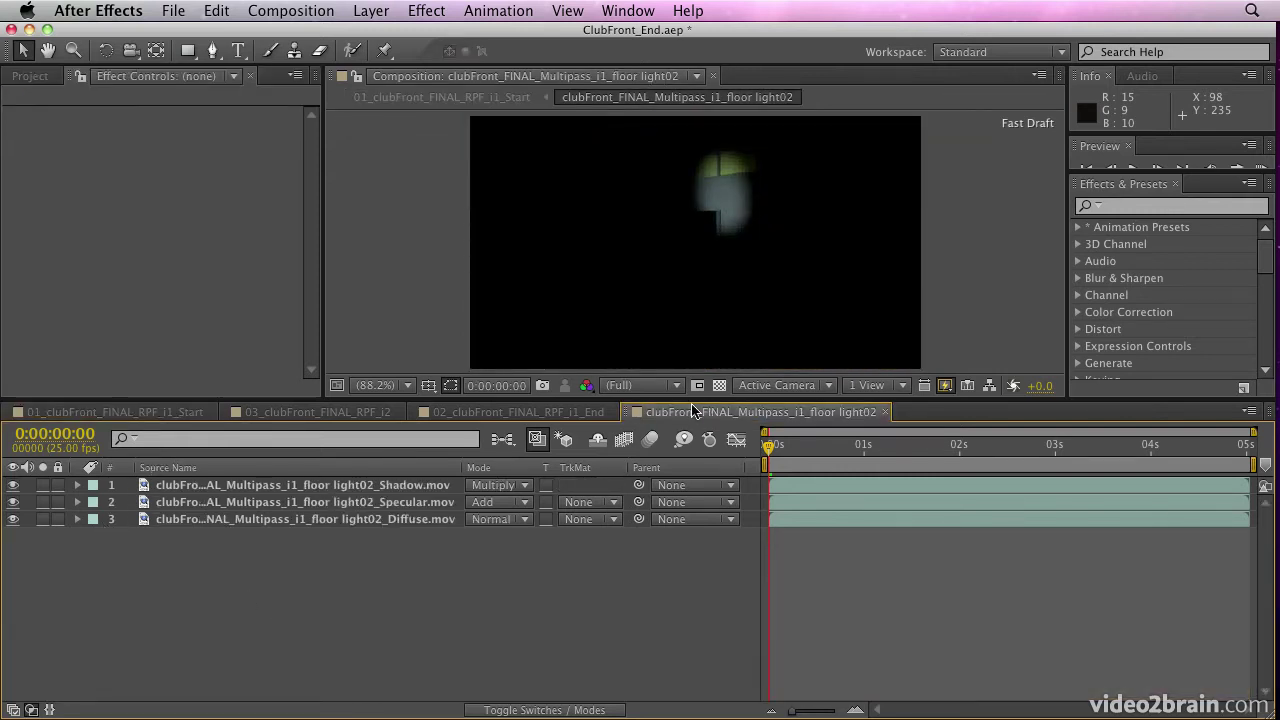
click(719, 385)
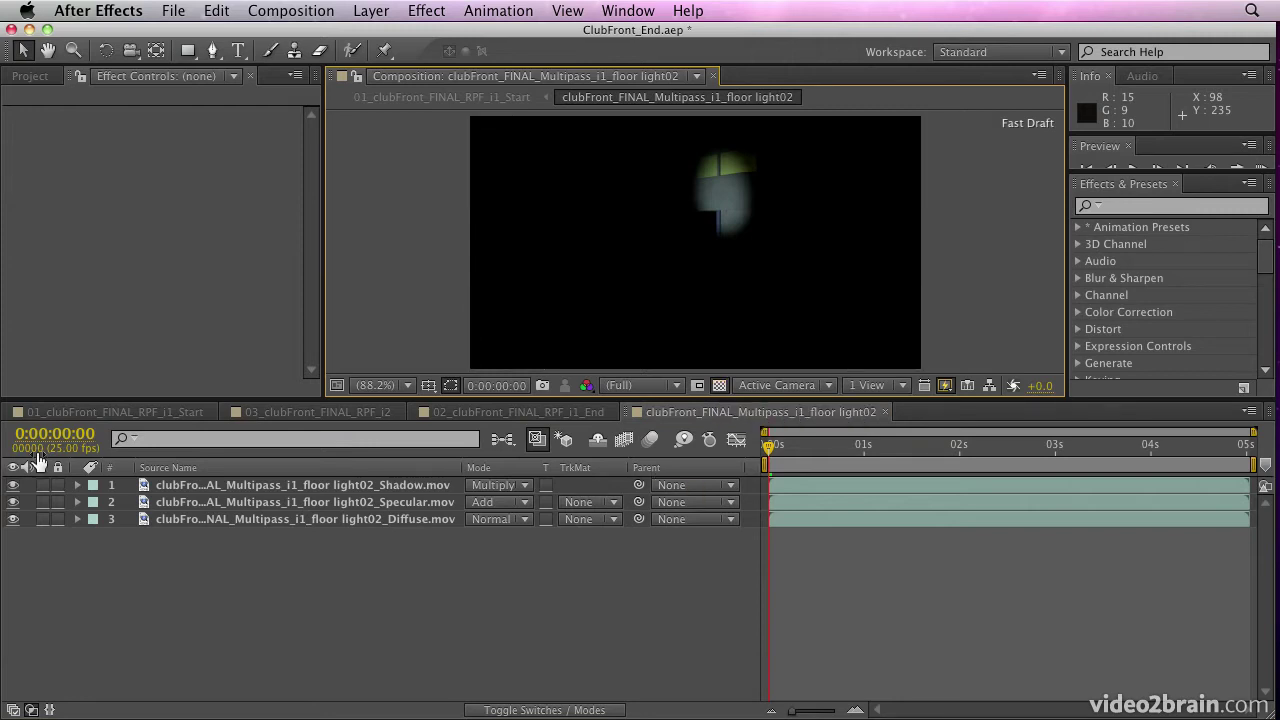
click(13, 520)
click(13, 520)
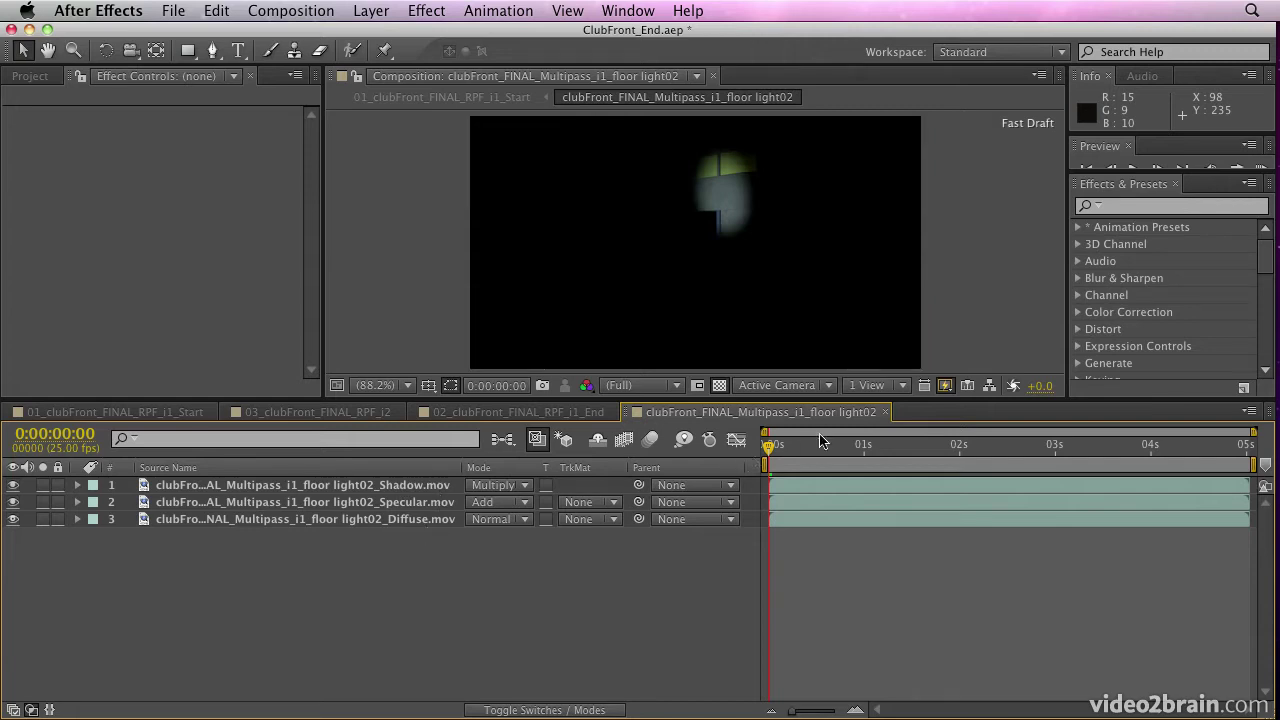
click(884, 413)
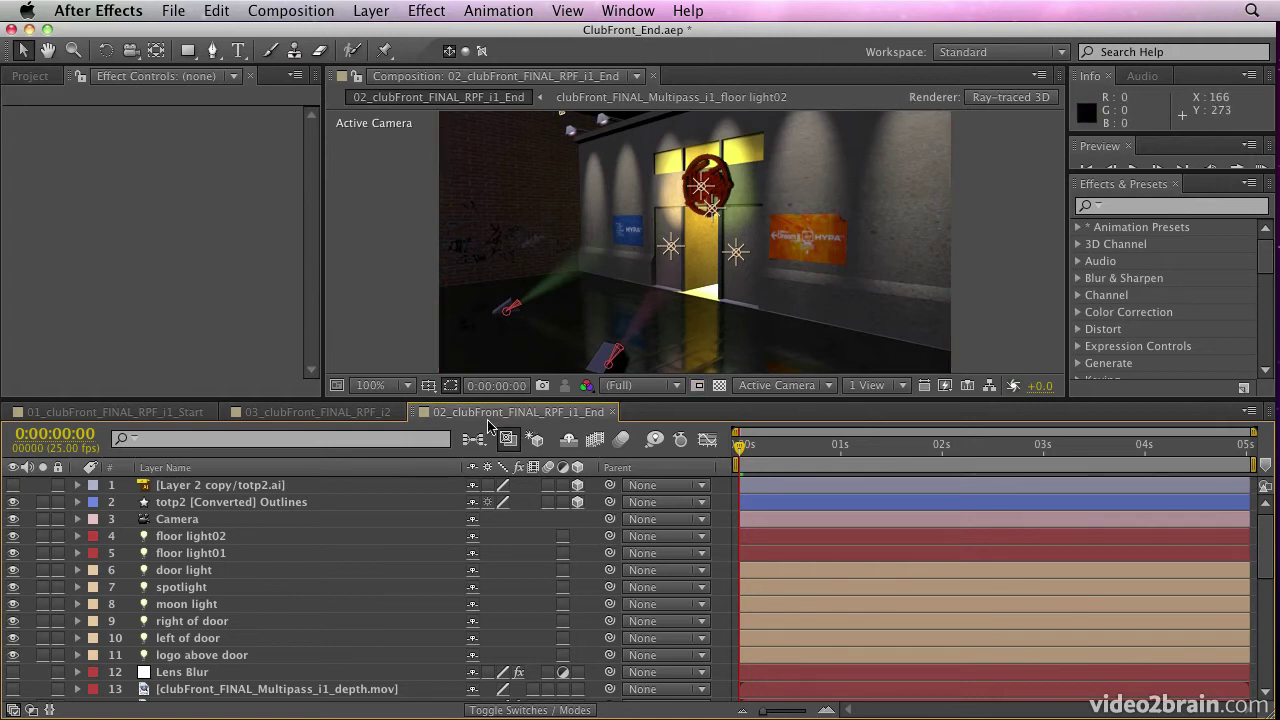
Return the End comp to frame 0, set Fast Previews to Fast Draft, and start a RAM preview
click(797, 446)
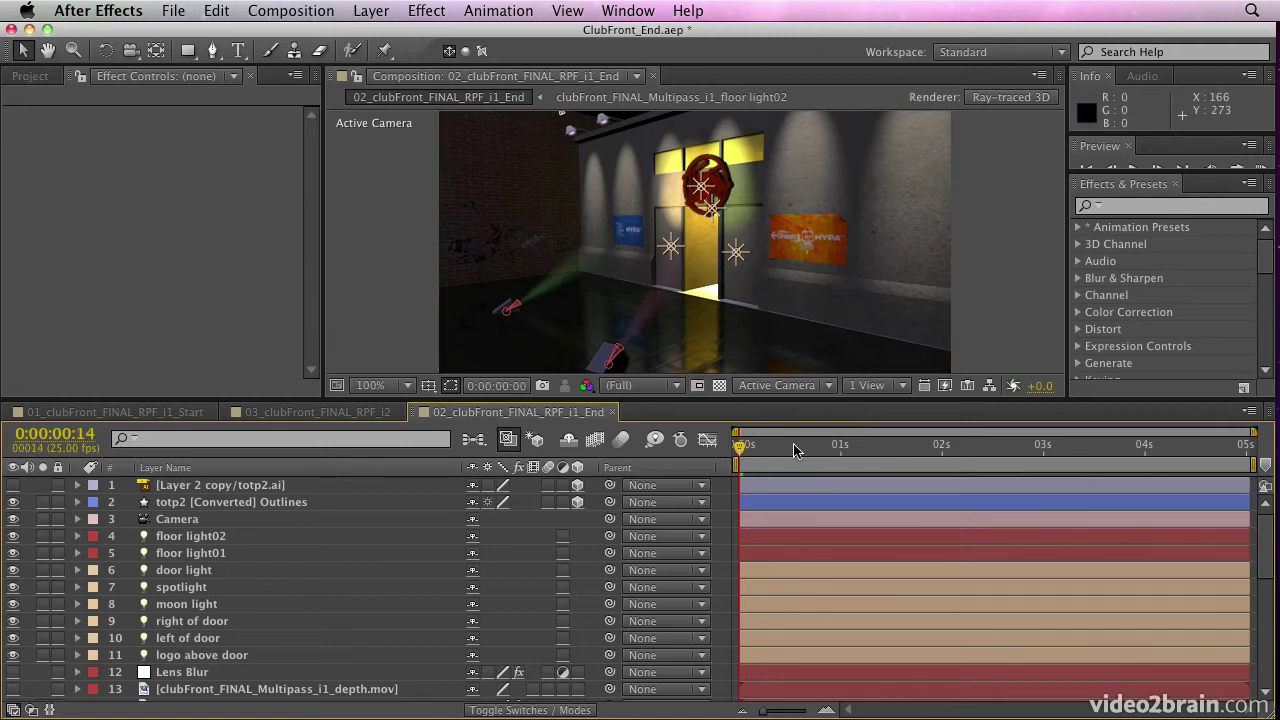
key(Home)
drag(1245, 176, 1245, 204)
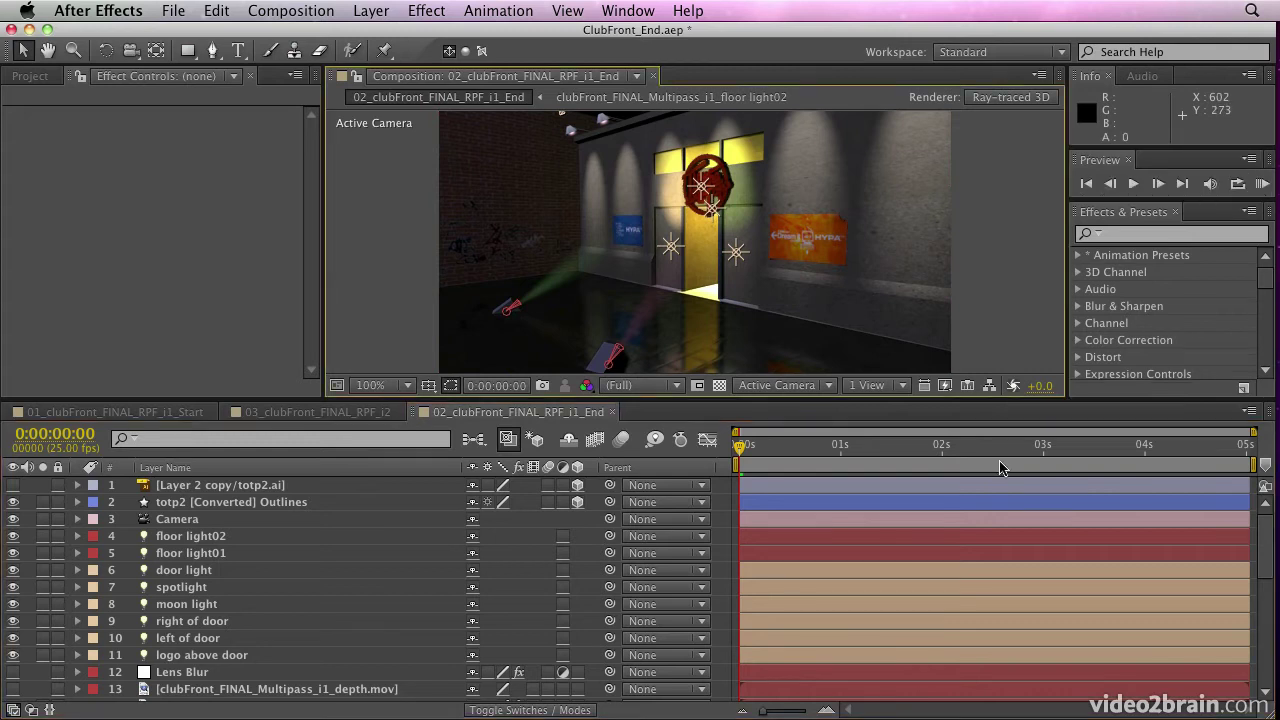
click(943, 387)
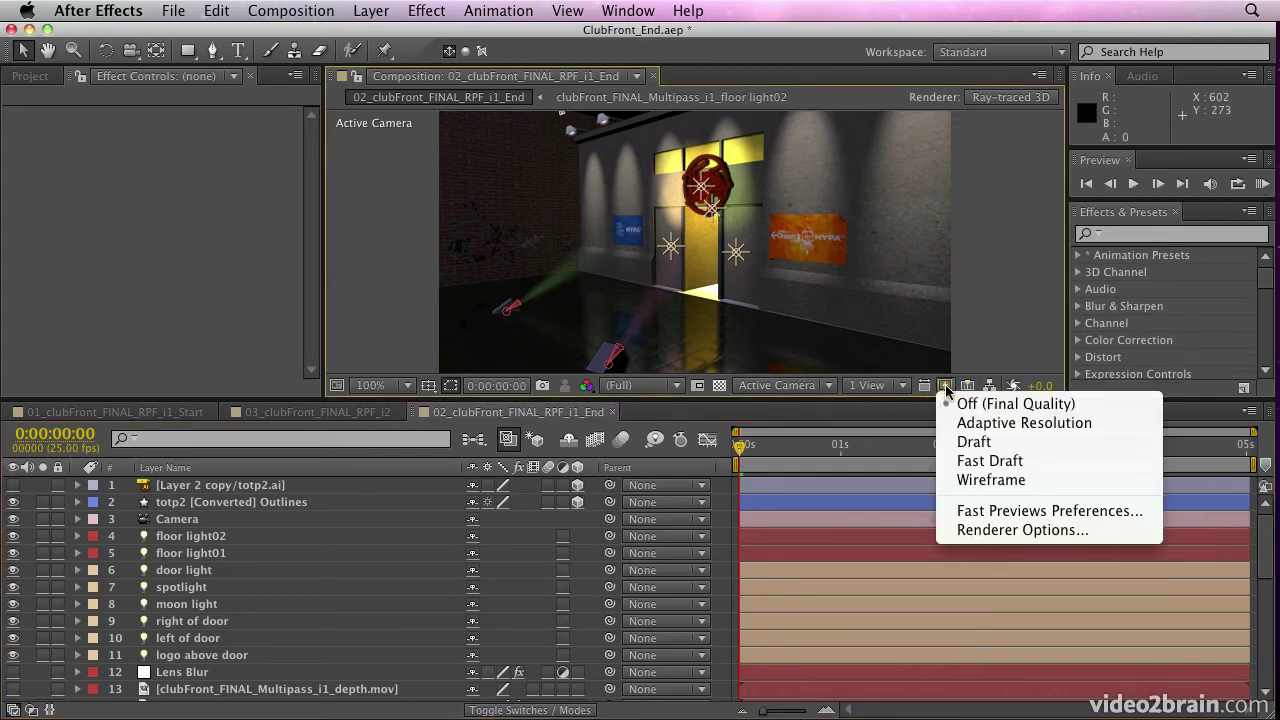
click(977, 461)
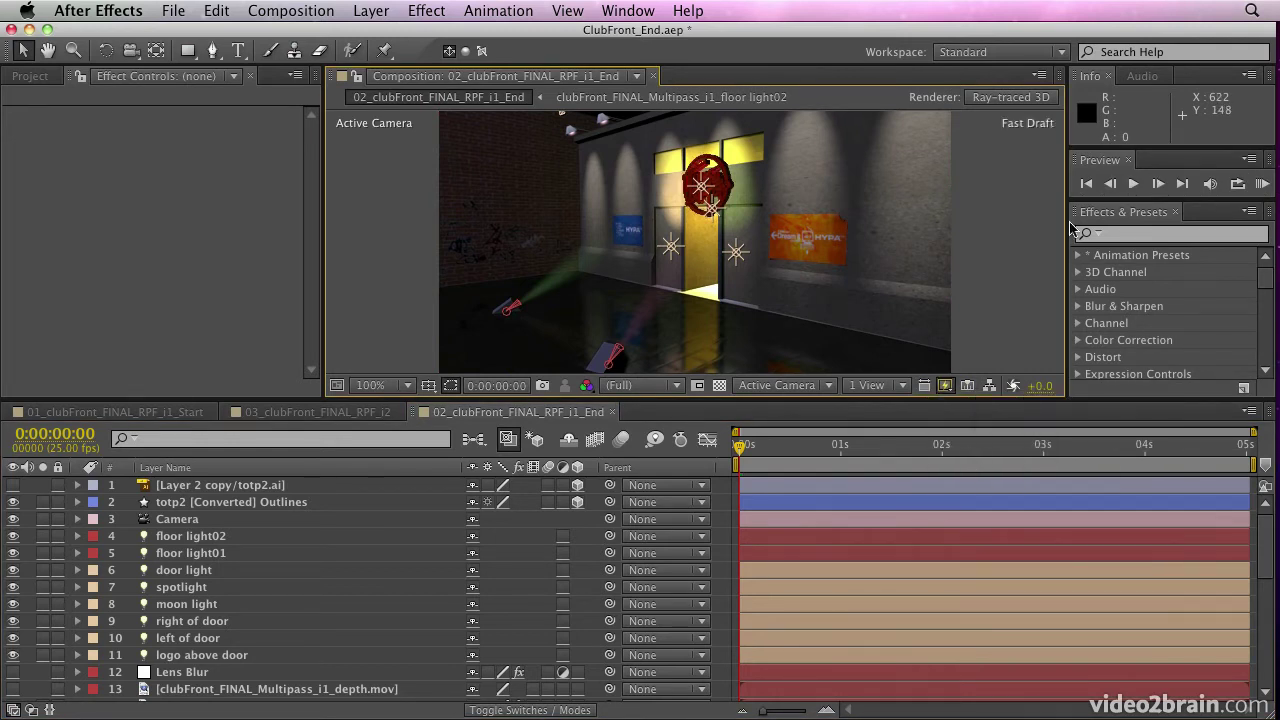
click(1262, 185)
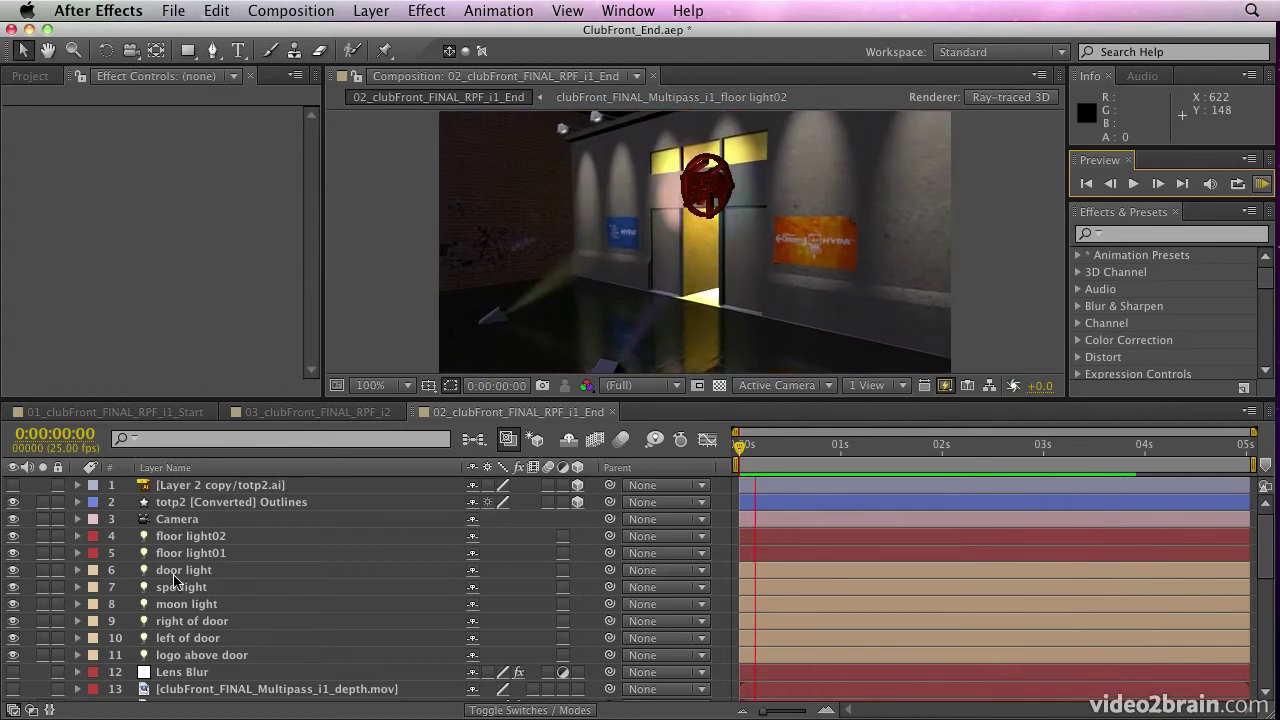
Stop playback and tick Enable Depth of Field in the End comp Camera's settings
key(space)
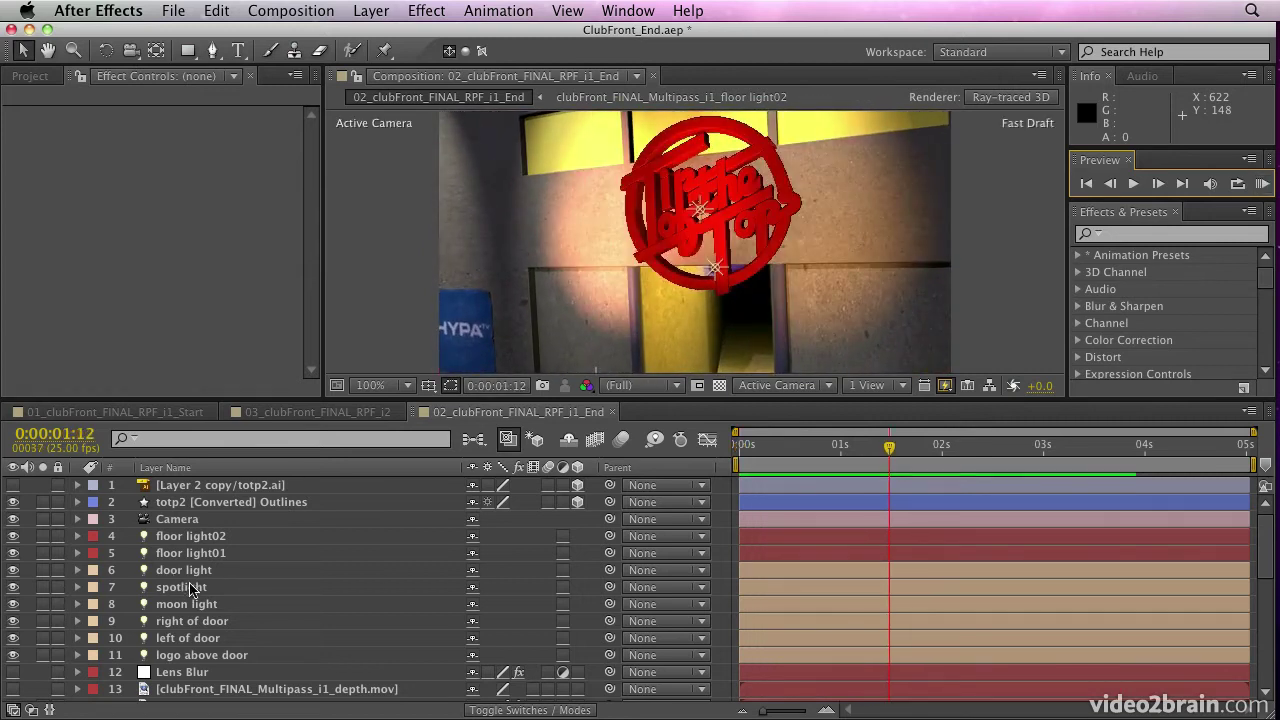
click(178, 520)
double_click(178, 520)
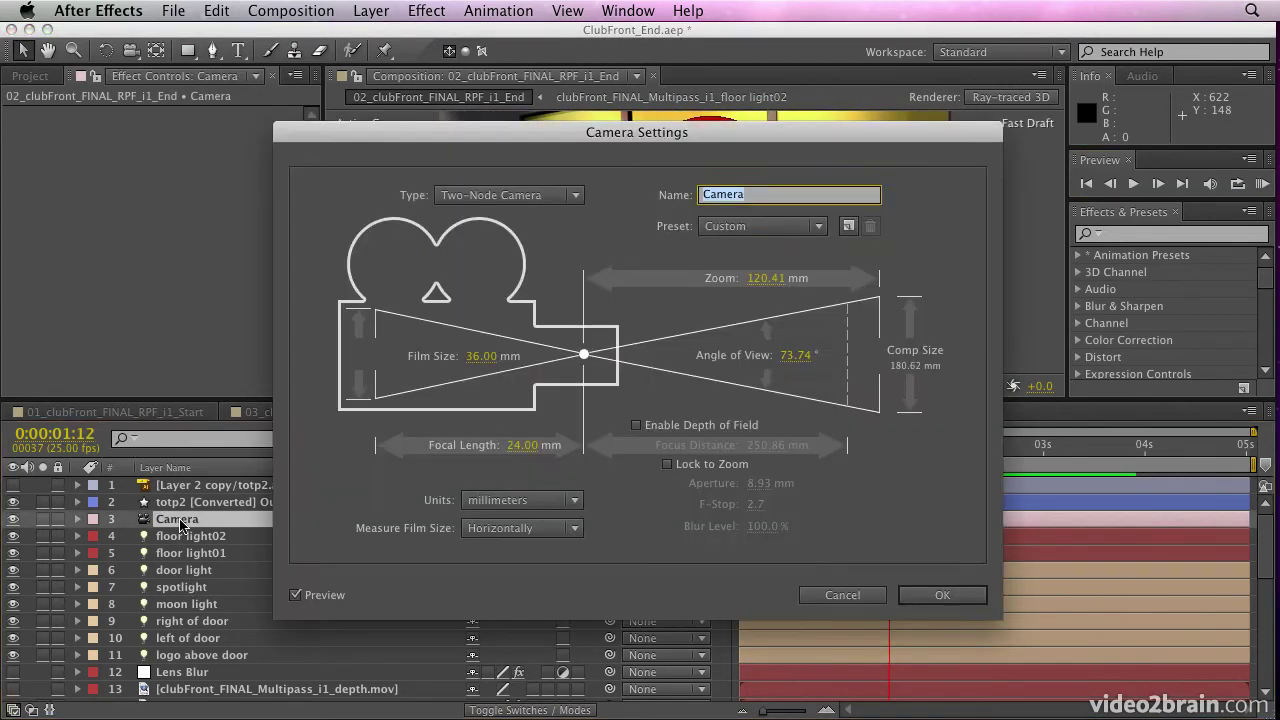
click(635, 426)
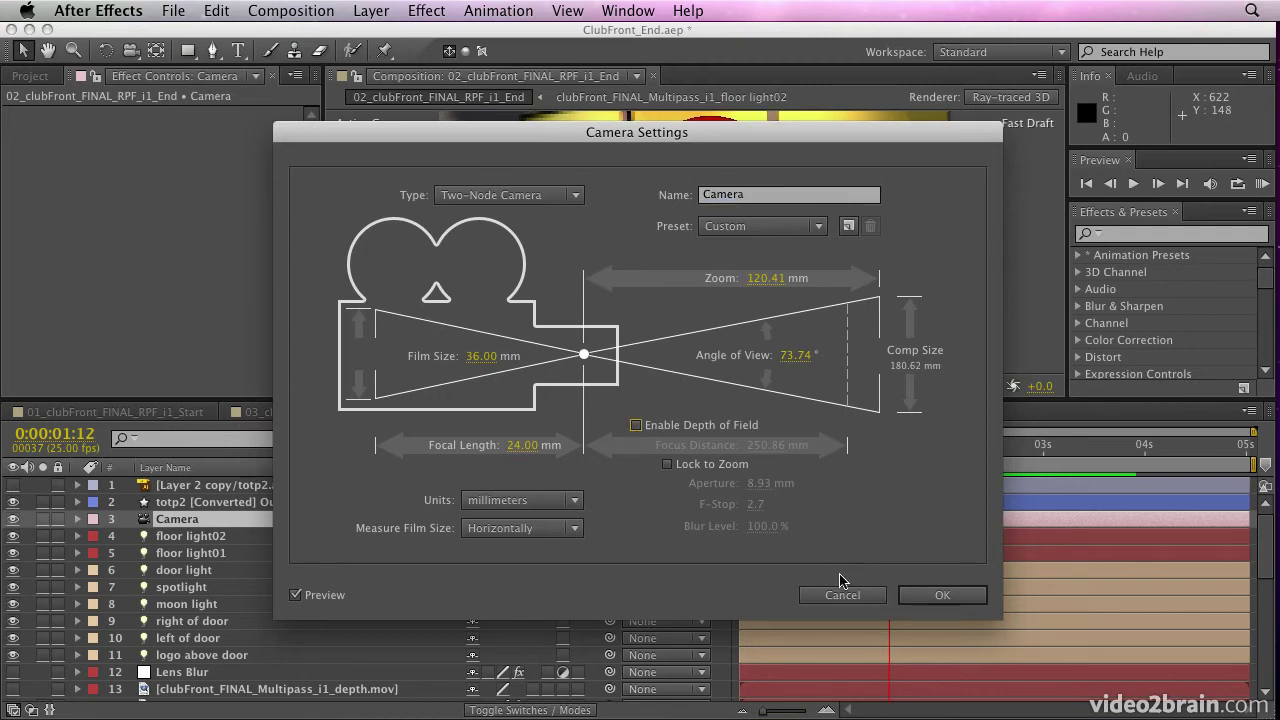
click(641, 428)
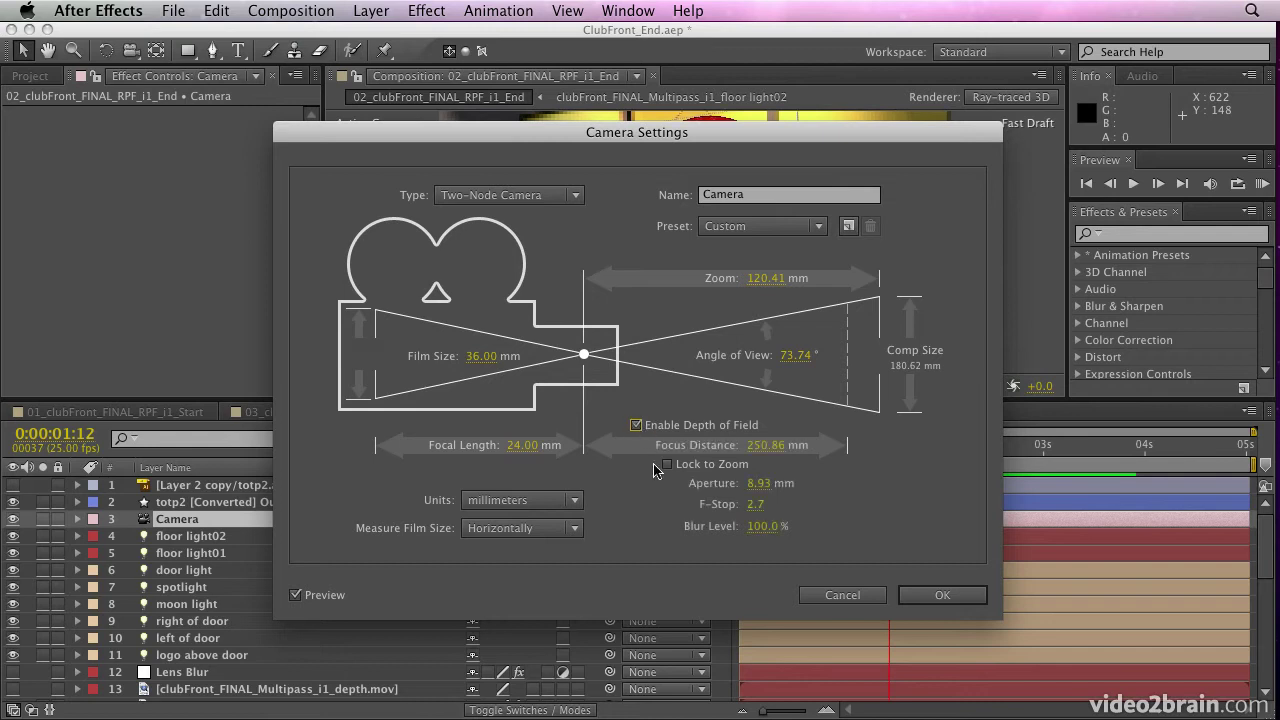
click(958, 598)
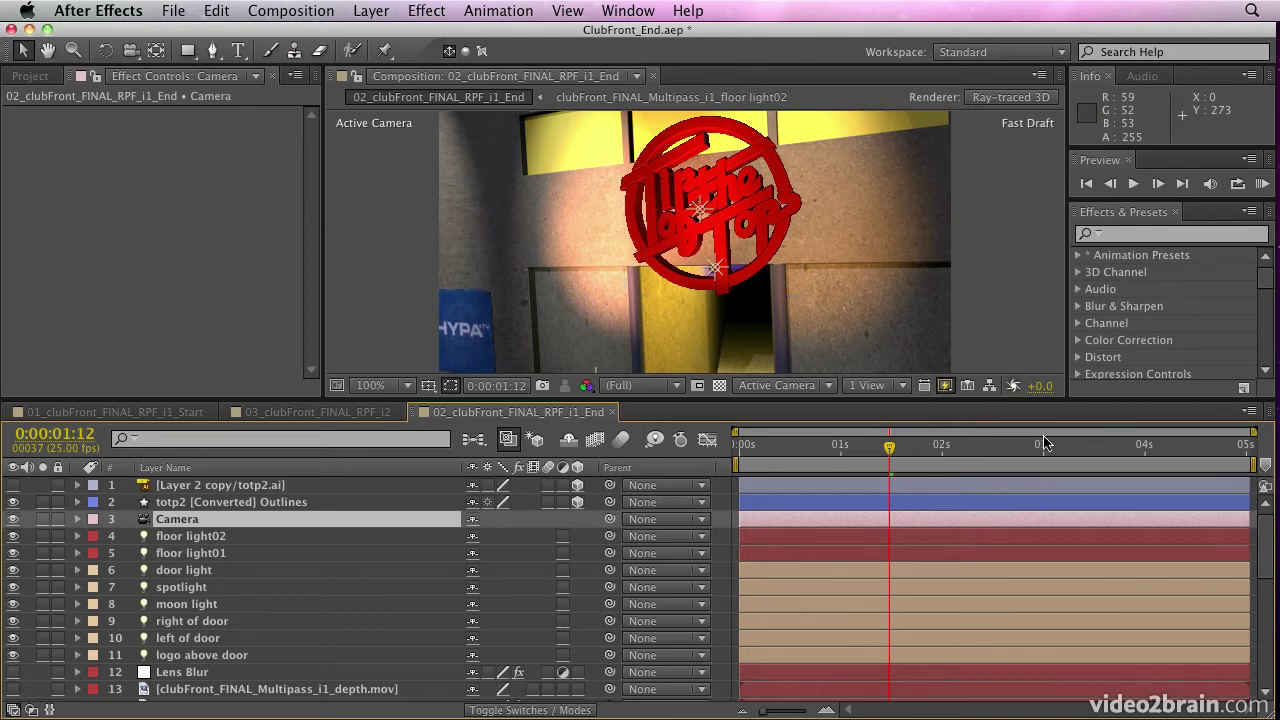
Turn on the Lens Blur layer and set Fast Previews to Final Quality
drag(826, 445, 770, 450)
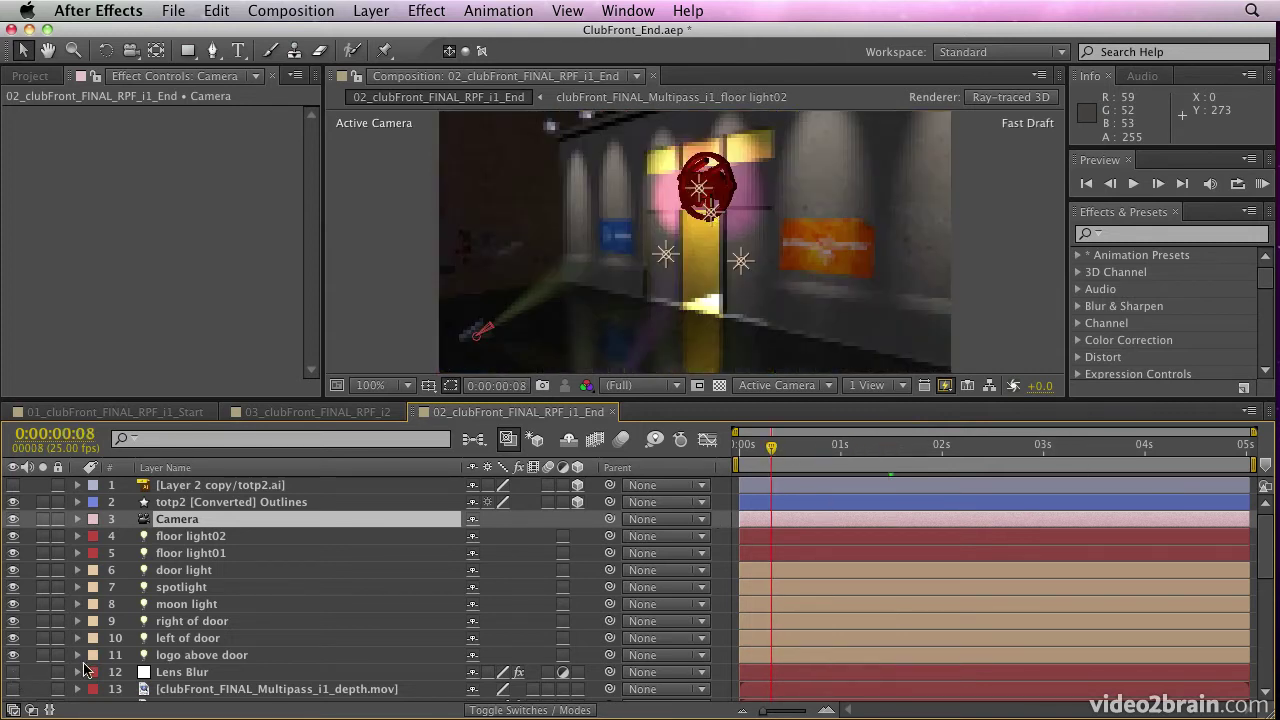
click(13, 672)
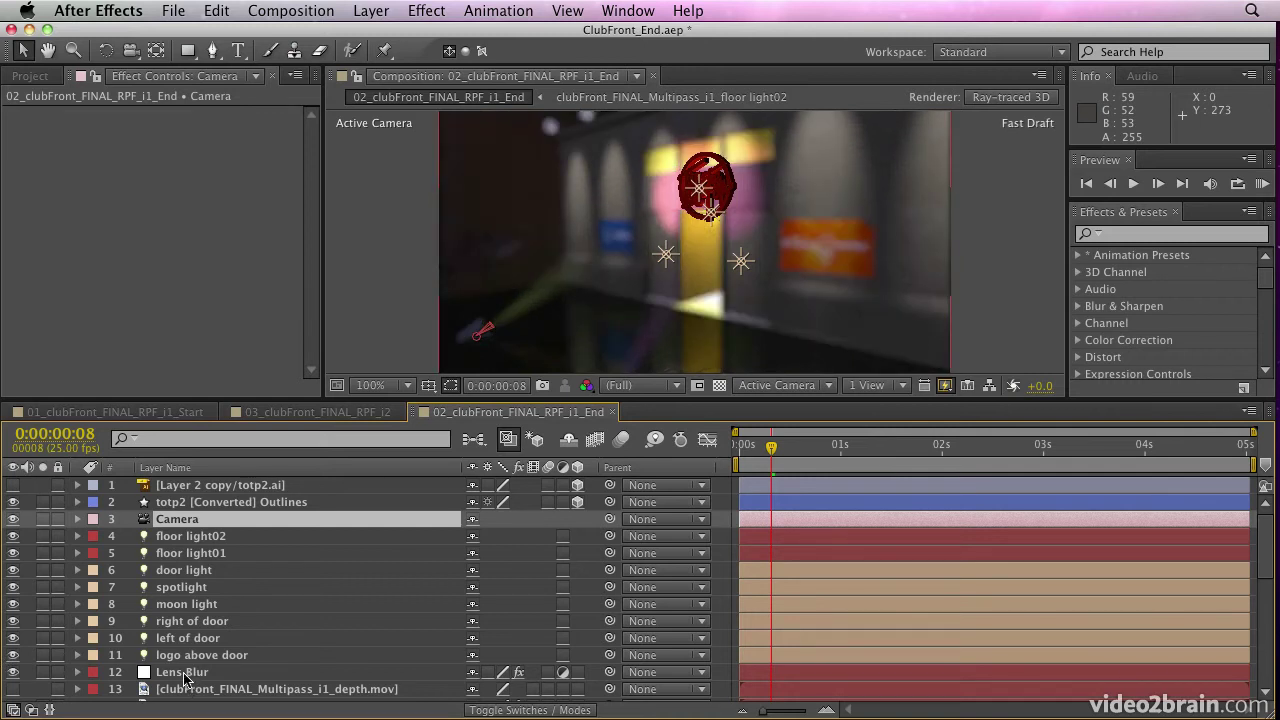
drag(793, 446, 745, 442)
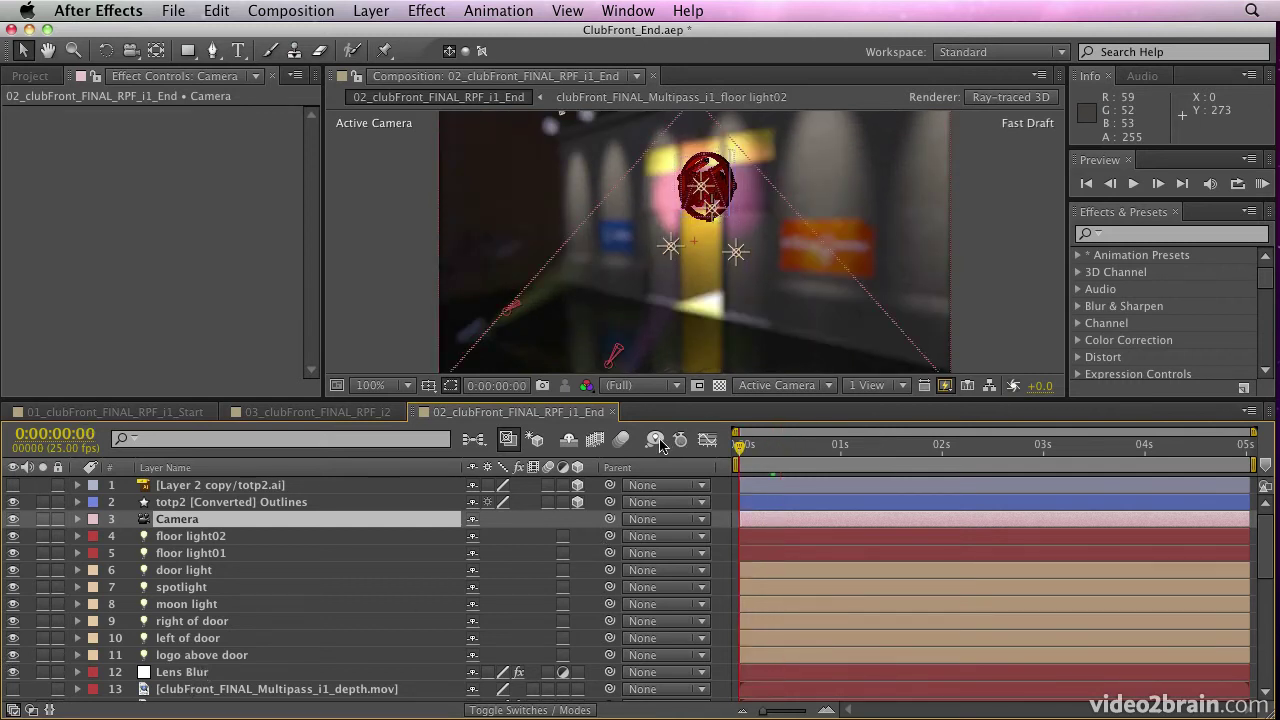
click(944, 385)
click(968, 406)
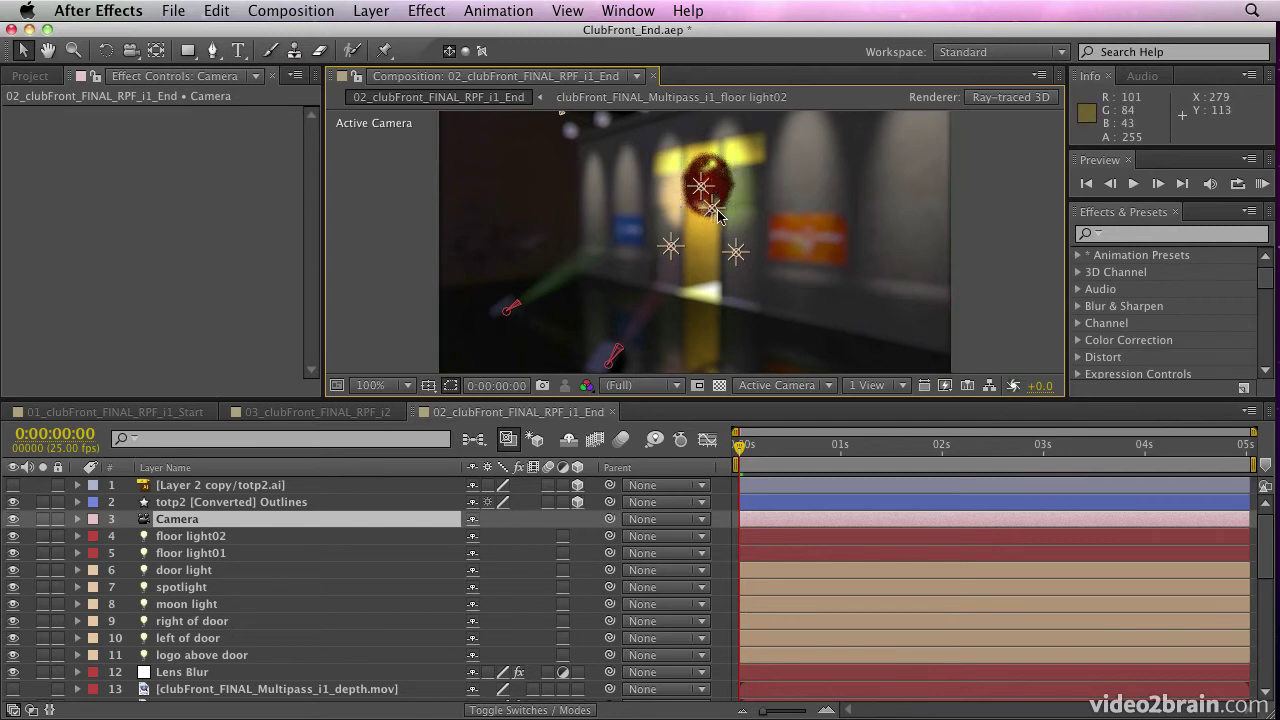
Lower the Lens Blur layer's Camera Lens Blur radius from 5.0 to 1.0
click(172, 674)
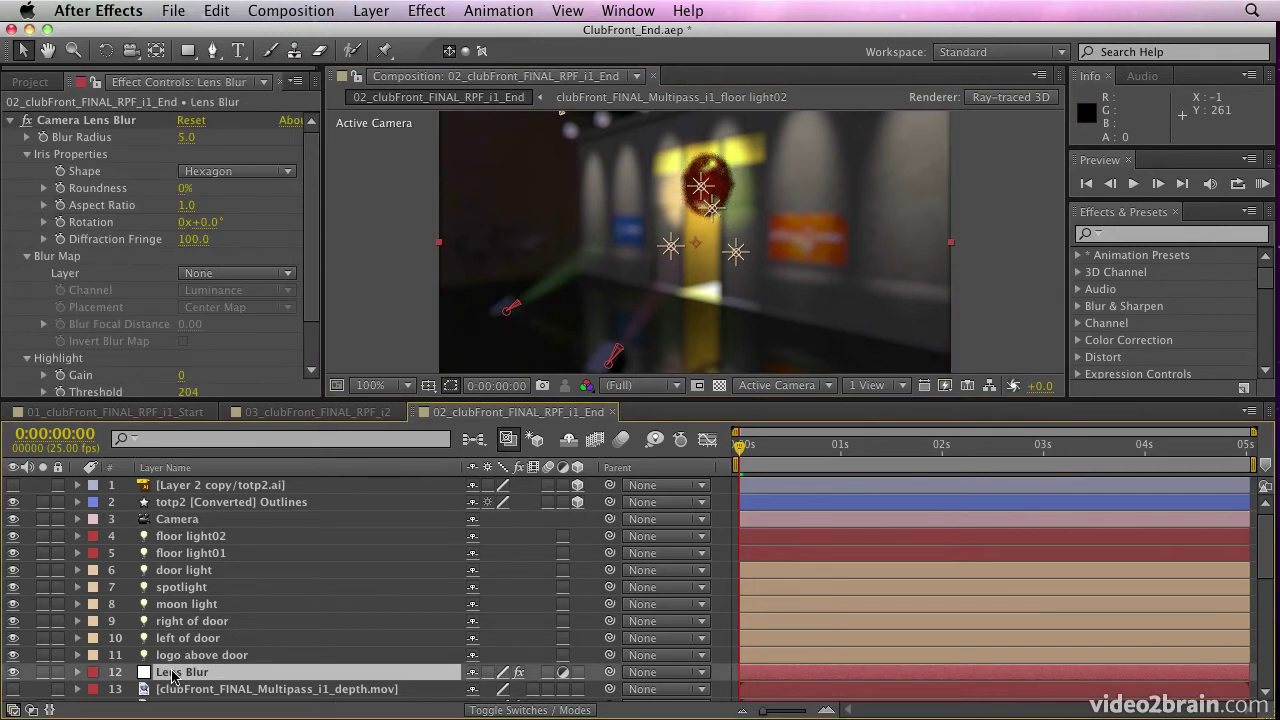
click(186, 138)
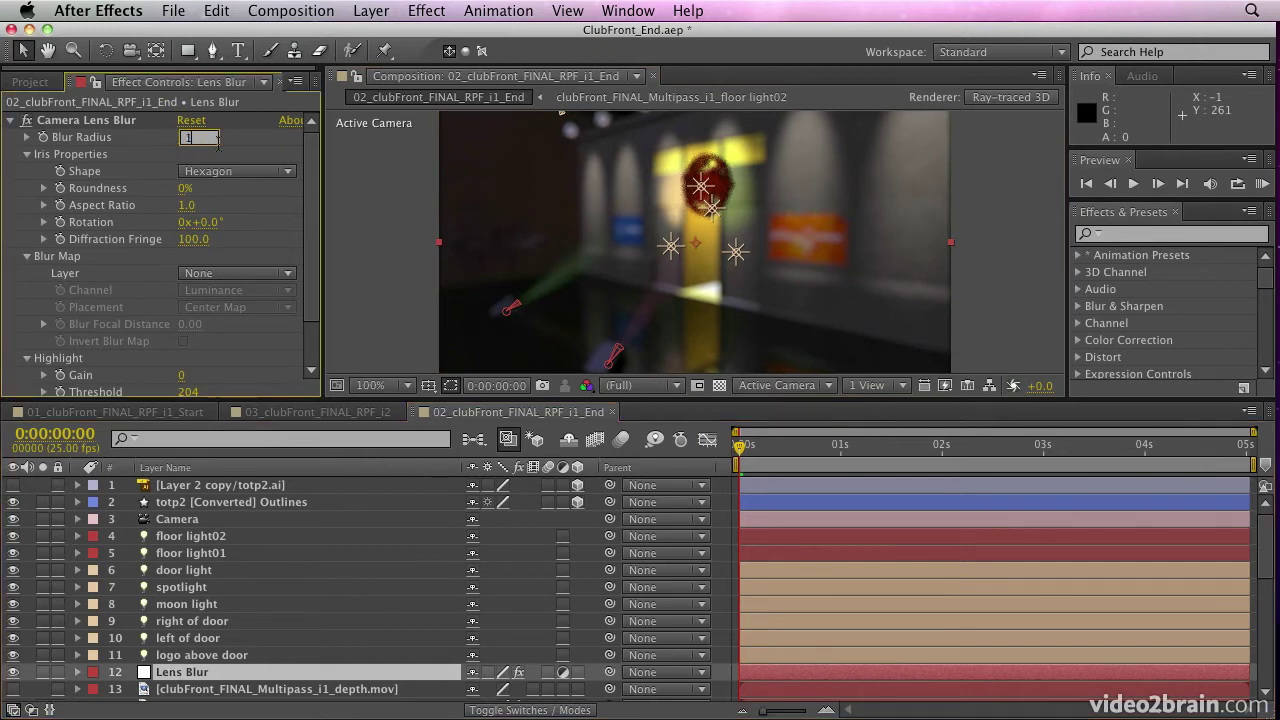
key(Return)
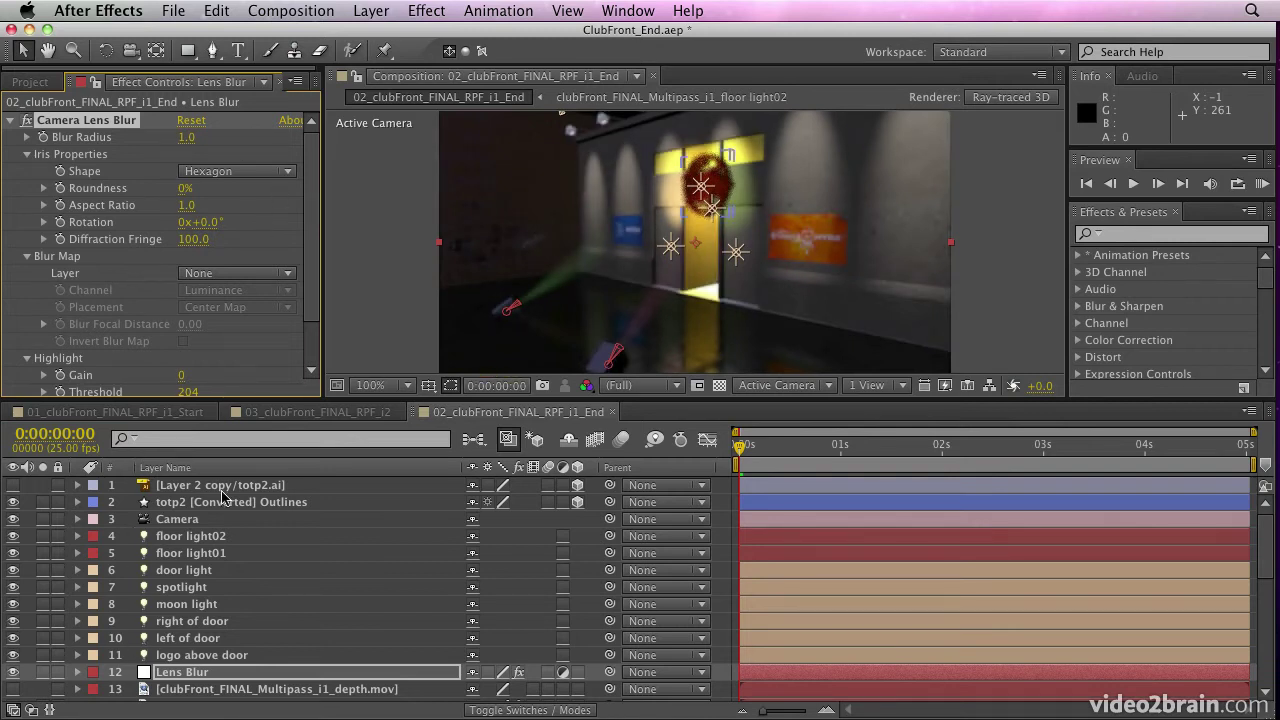
Set the Camera's aperture to 10 pixels and open the composition's advanced settings
click(190, 520)
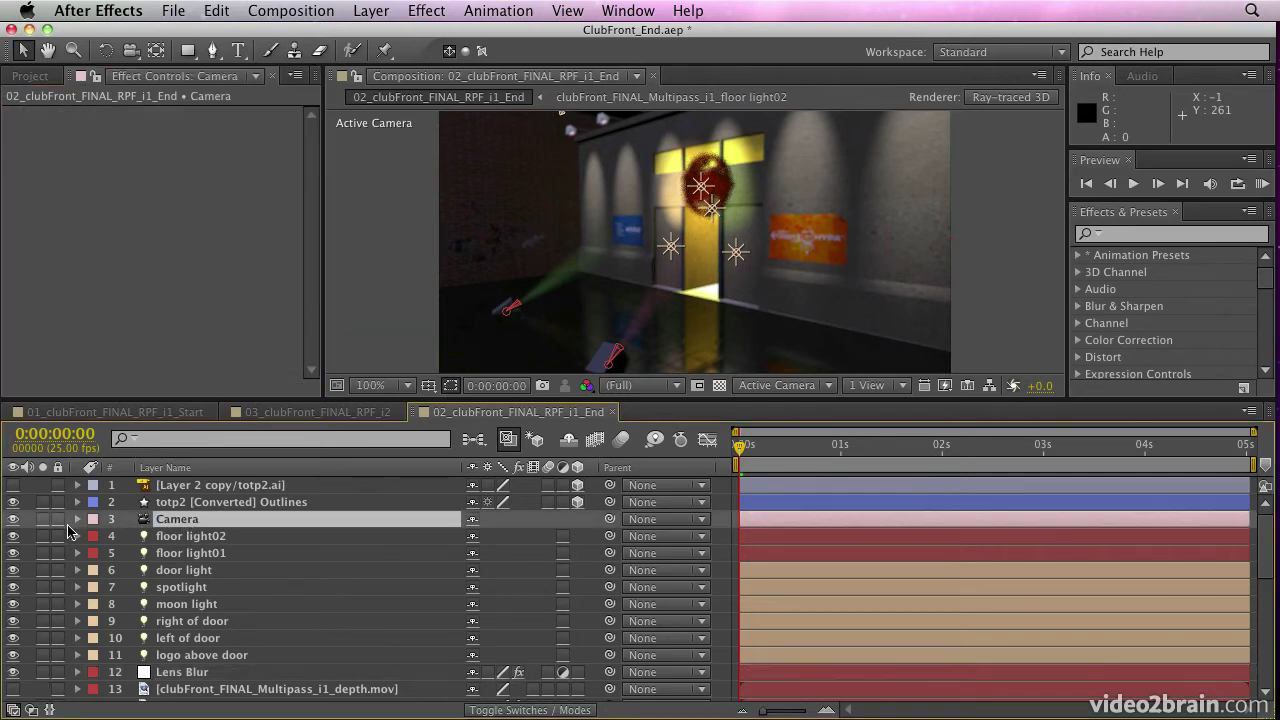
click(76, 520)
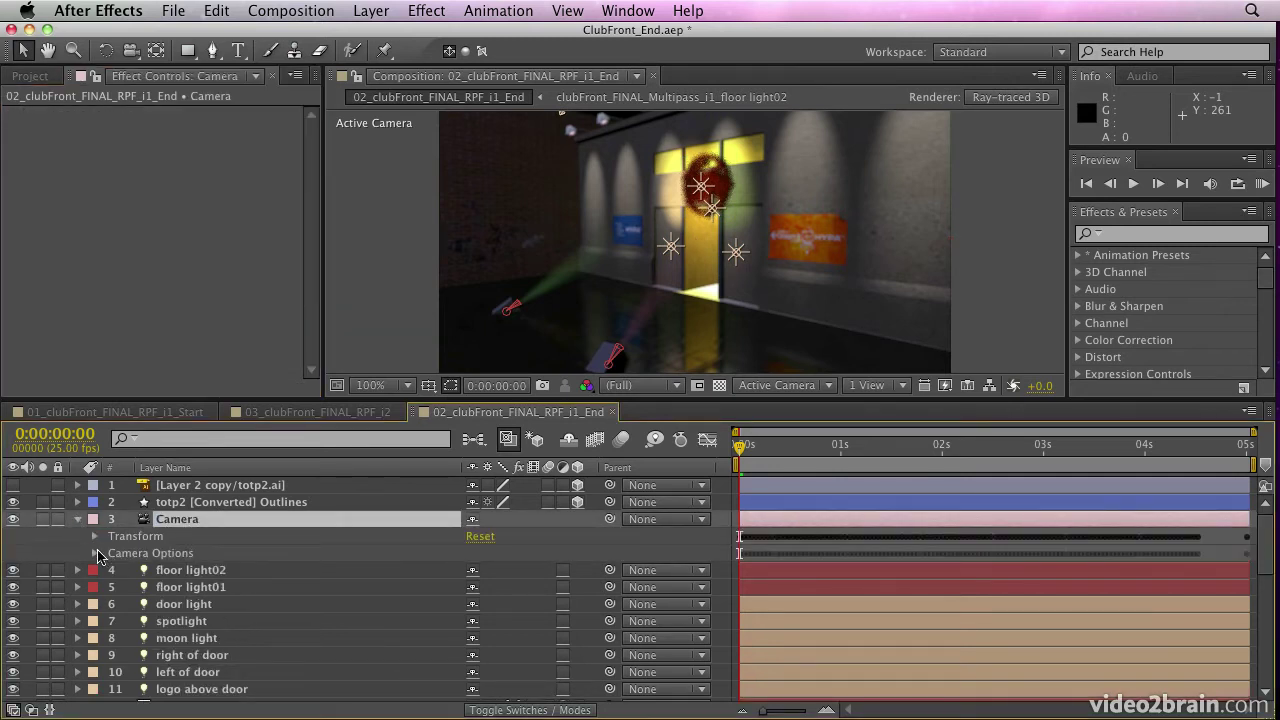
key(u)
key(u)
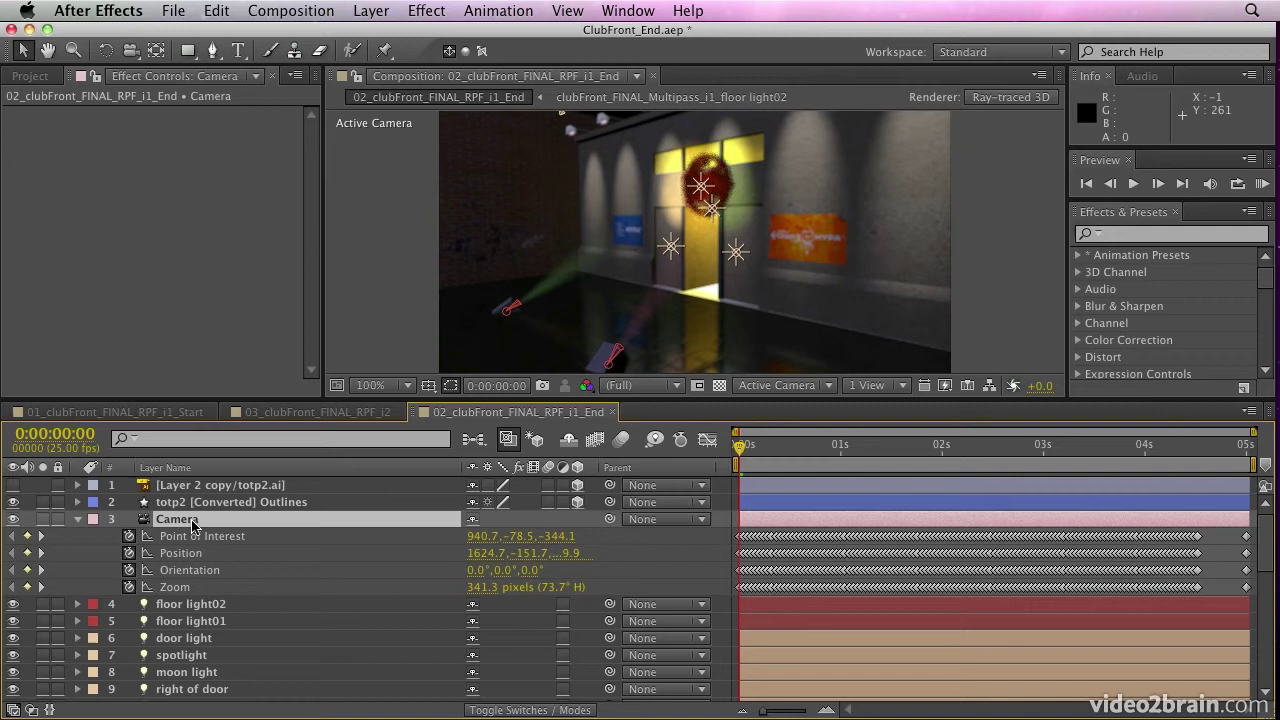
key(u)
key(u)
key(u)
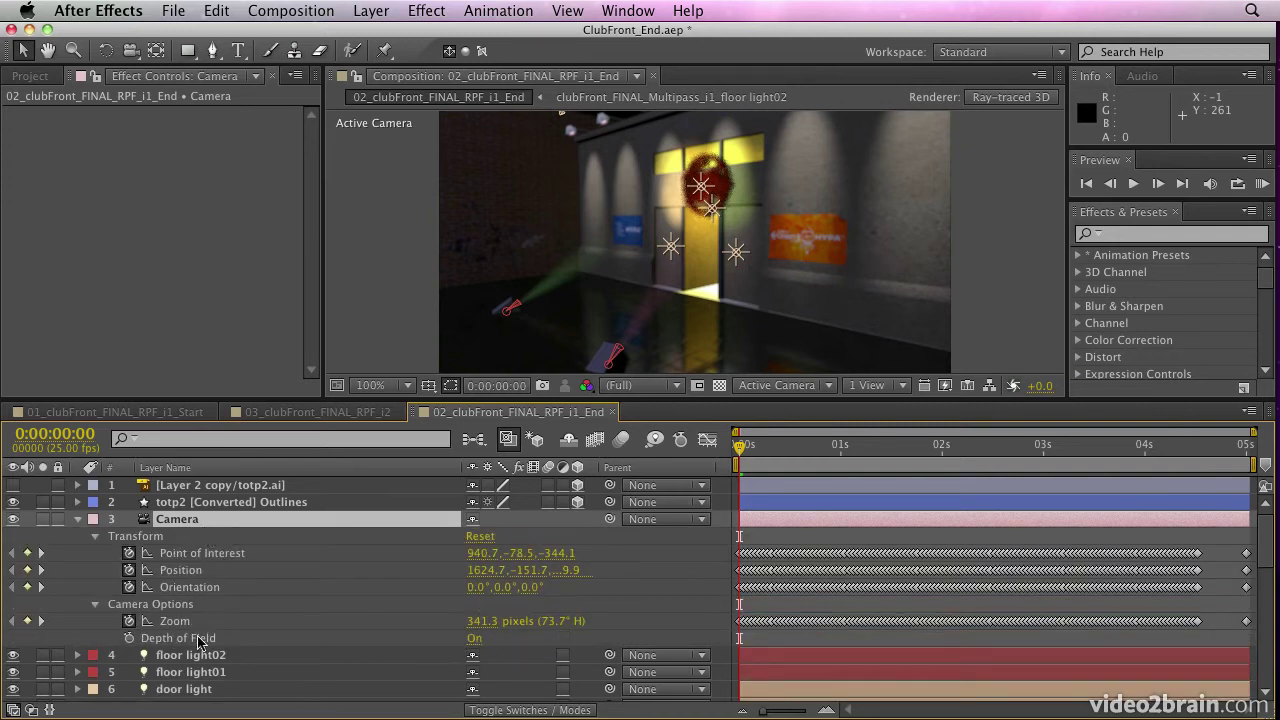
click(96, 605)
click(96, 605)
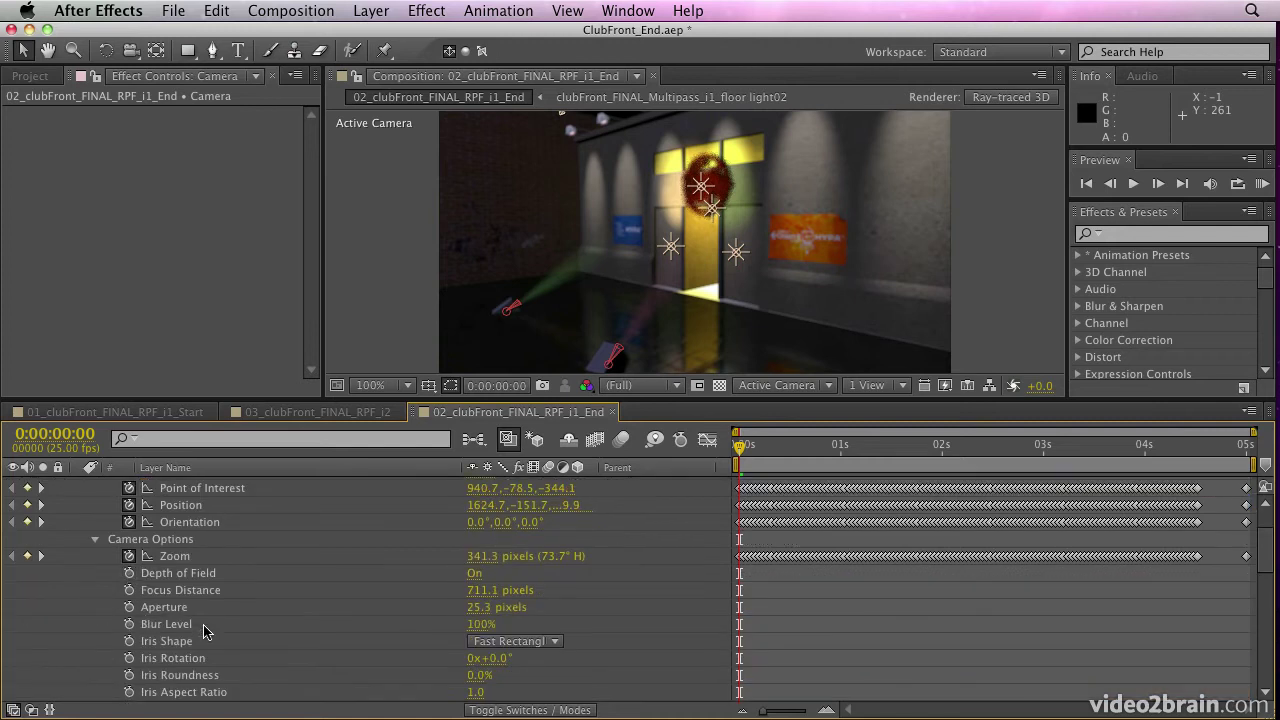
click(482, 607)
key(BackSpace)
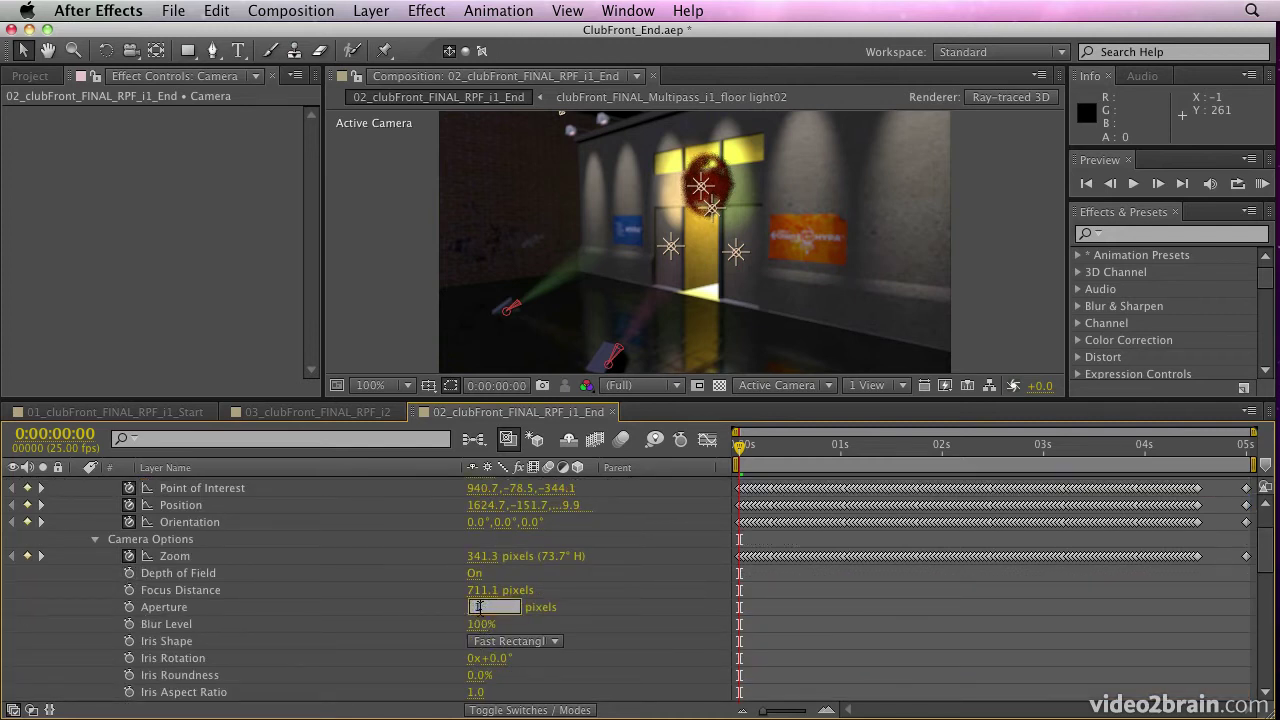
key(Return)
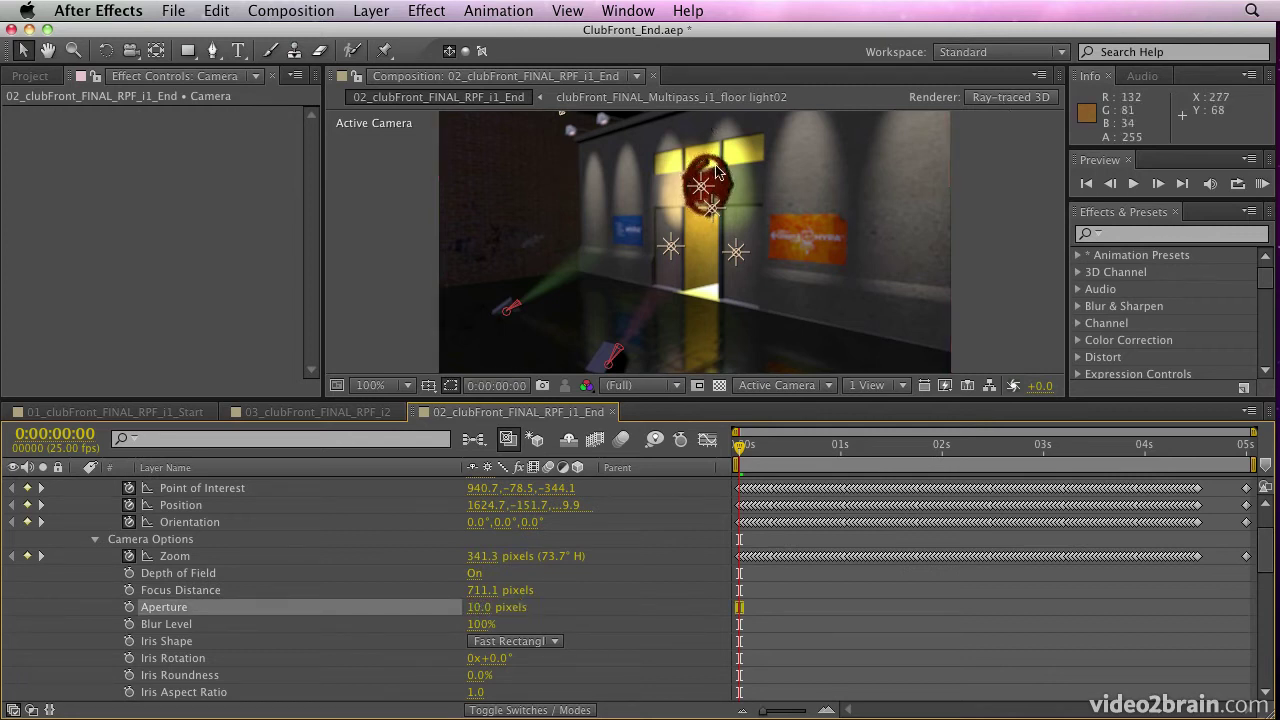
click(1005, 99)
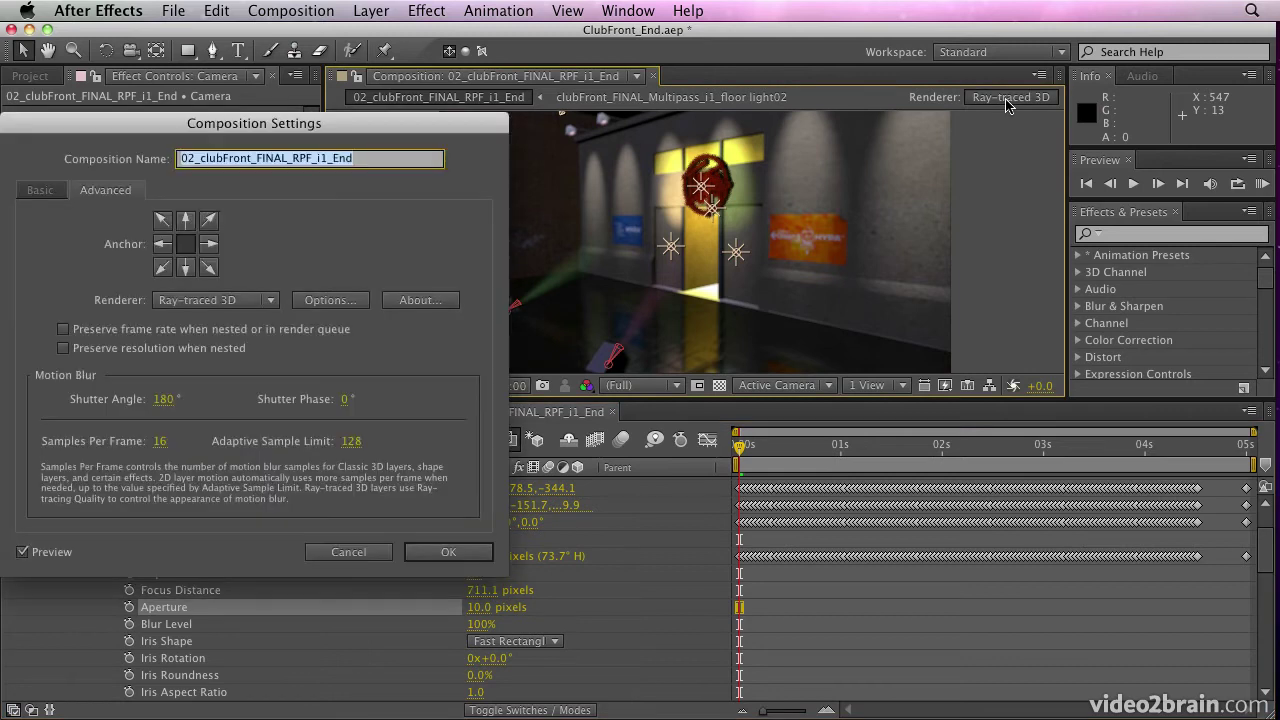
Set Ray-tracing Quality to 8 and Anti-aliasing Filter to Cubic, then confirm both dialogs
click(330, 302)
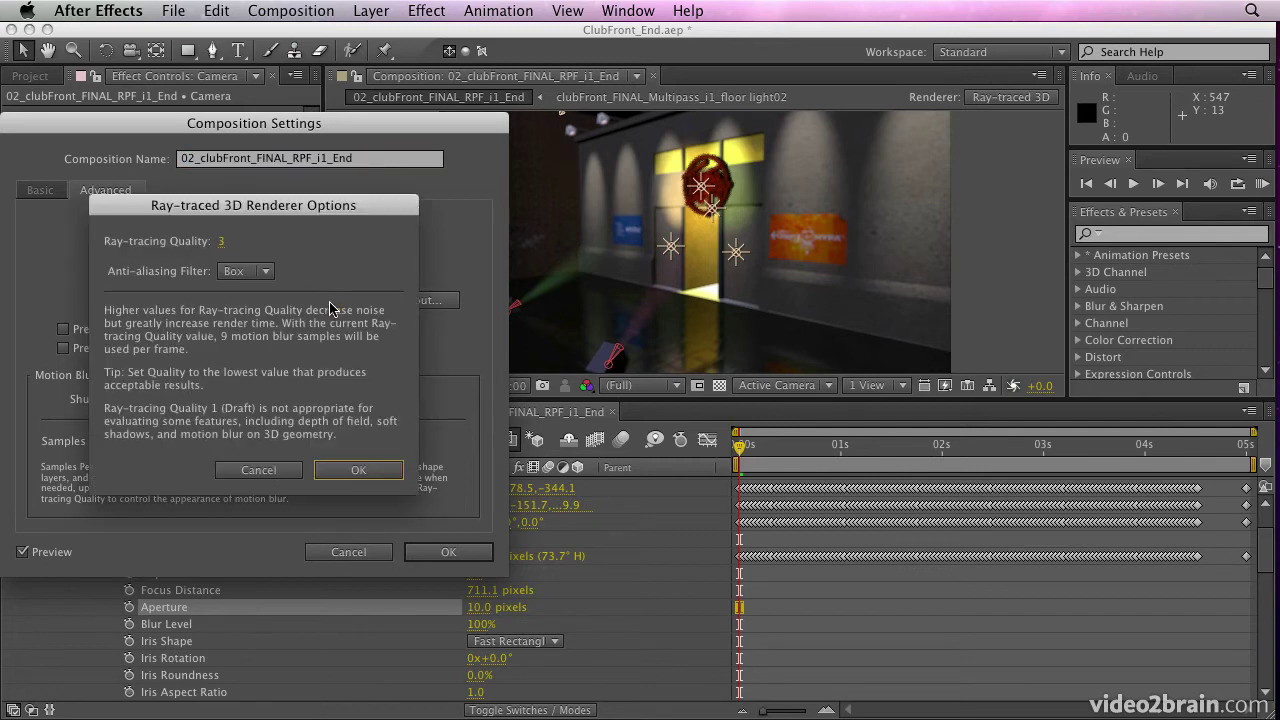
click(220, 243)
text(8)
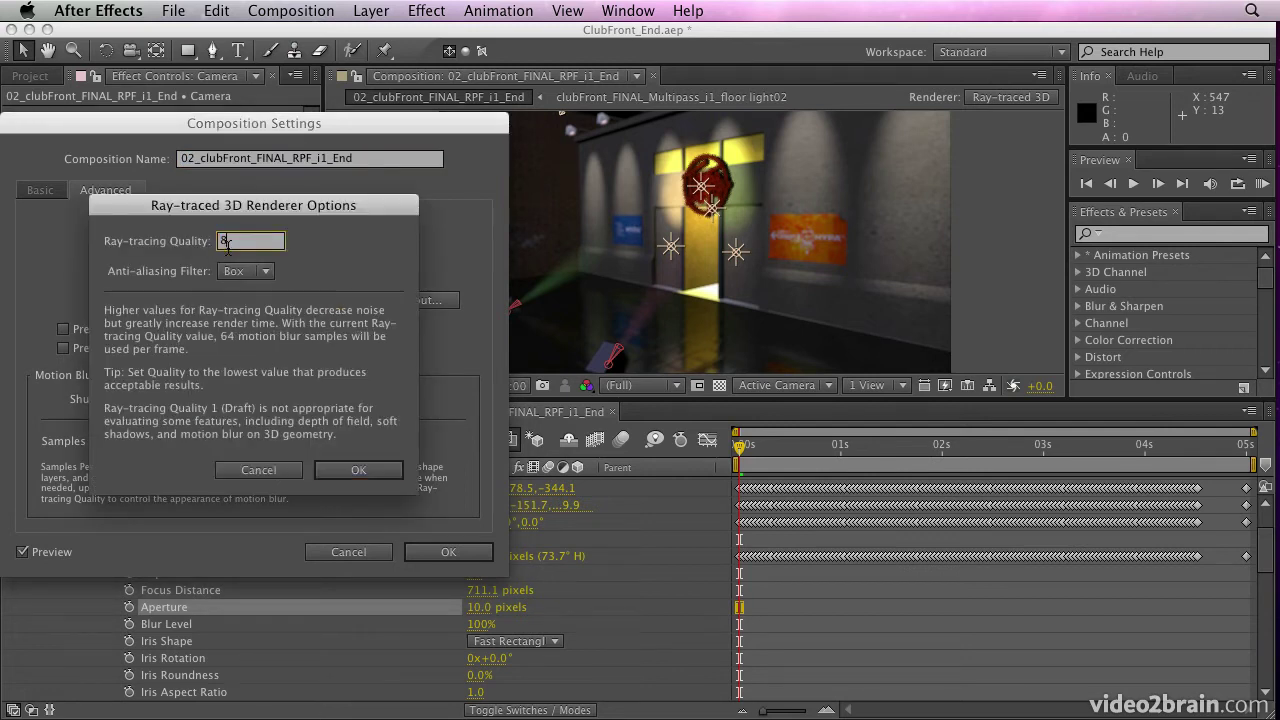
click(247, 272)
click(245, 349)
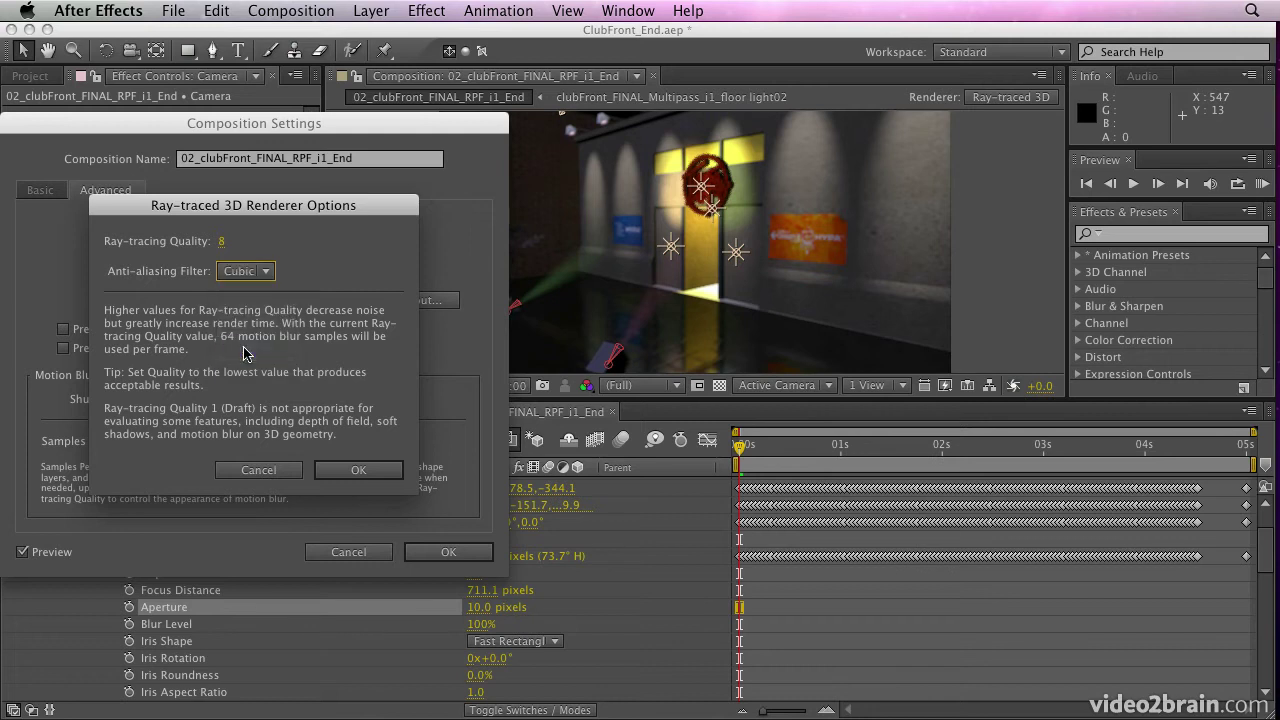
click(352, 470)
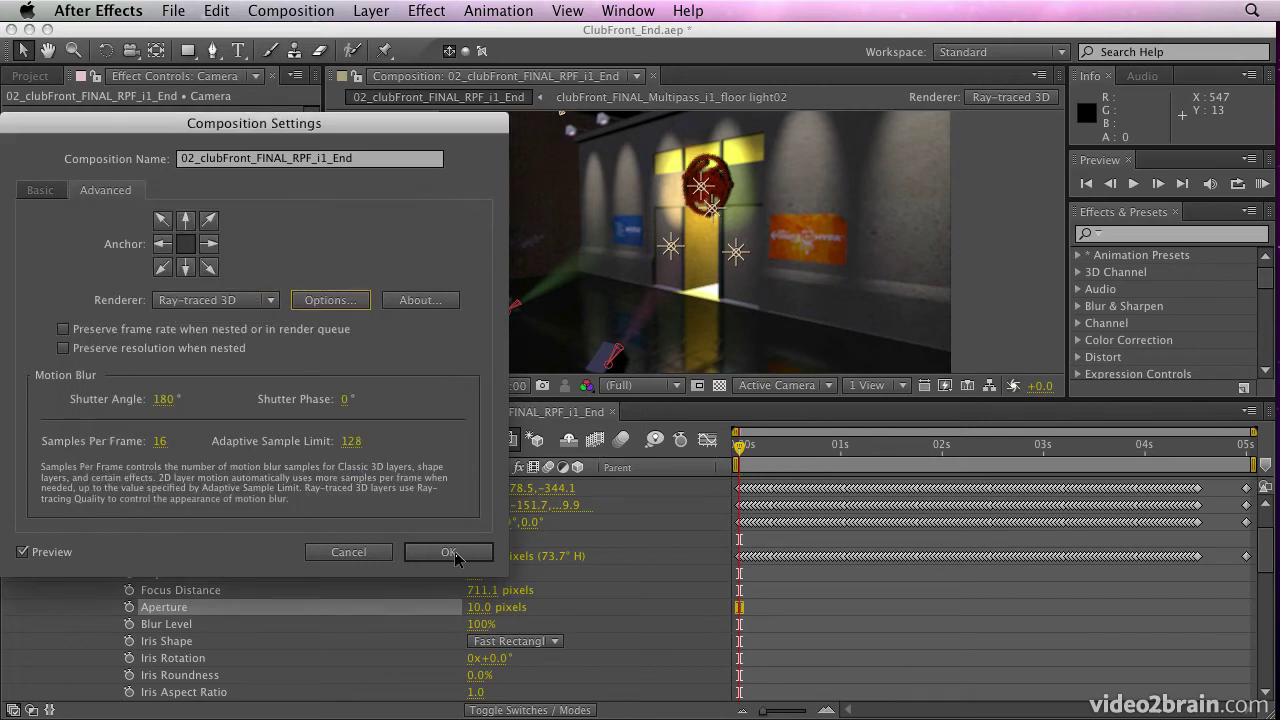
click(450, 552)
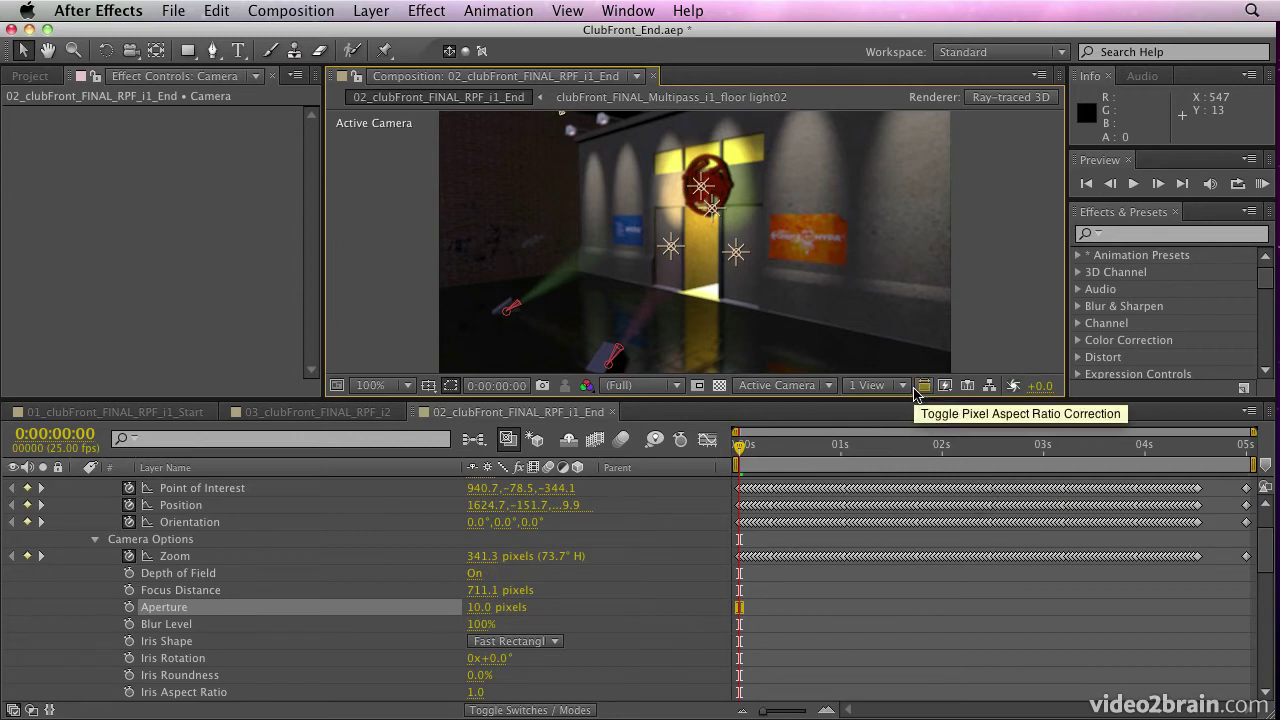
Switch previews to Fast Draft and frame the selected Camera in Custom View 1
click(945, 387)
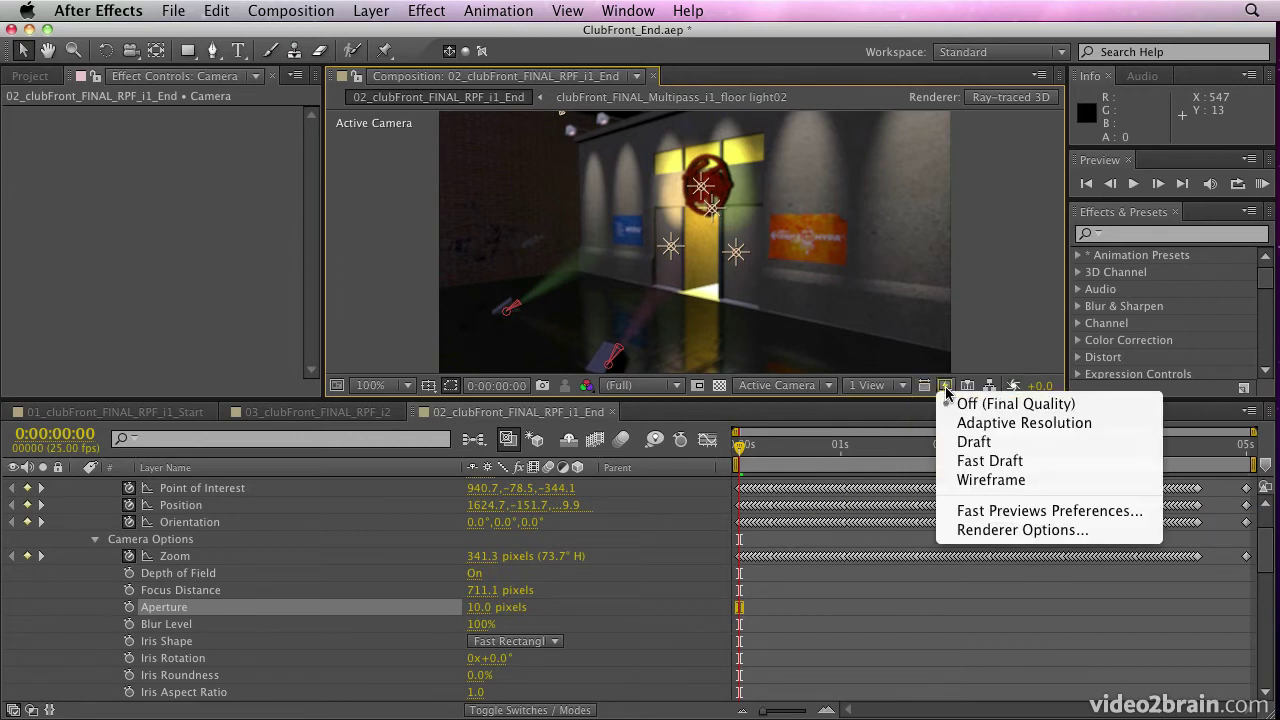
click(966, 462)
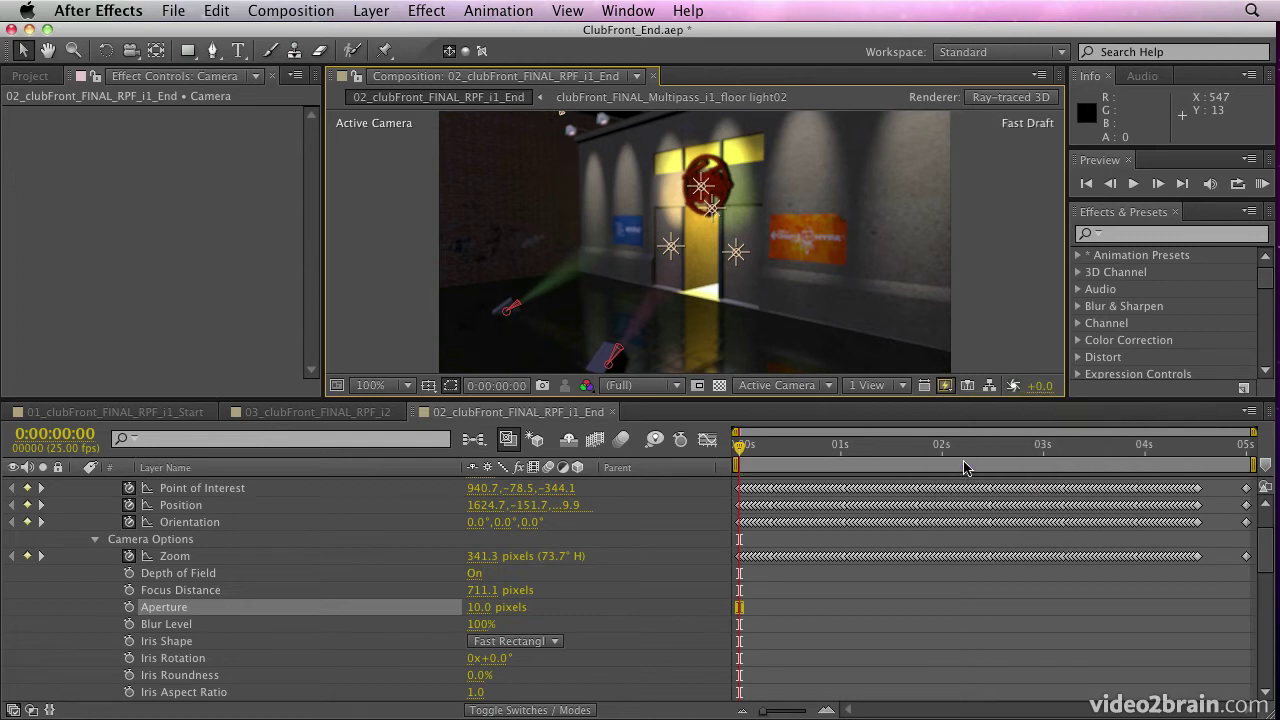
click(829, 390)
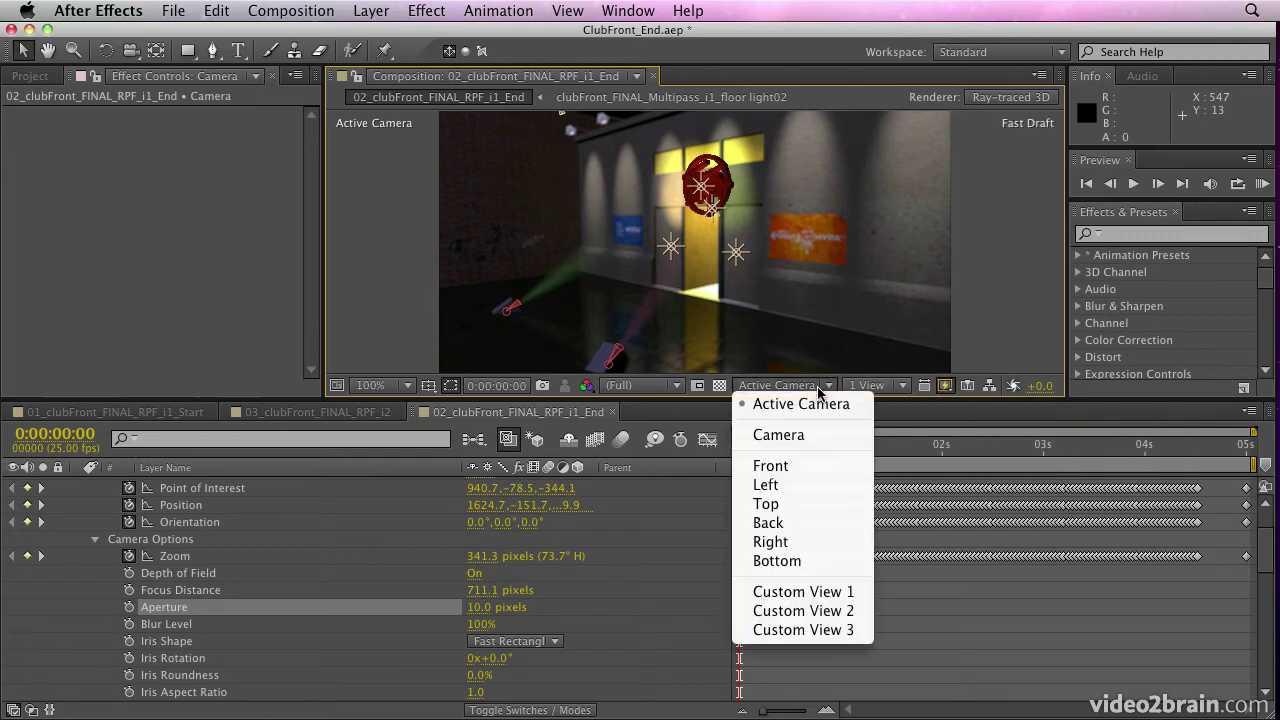
click(800, 598)
scroll(155, 530, up, 3)
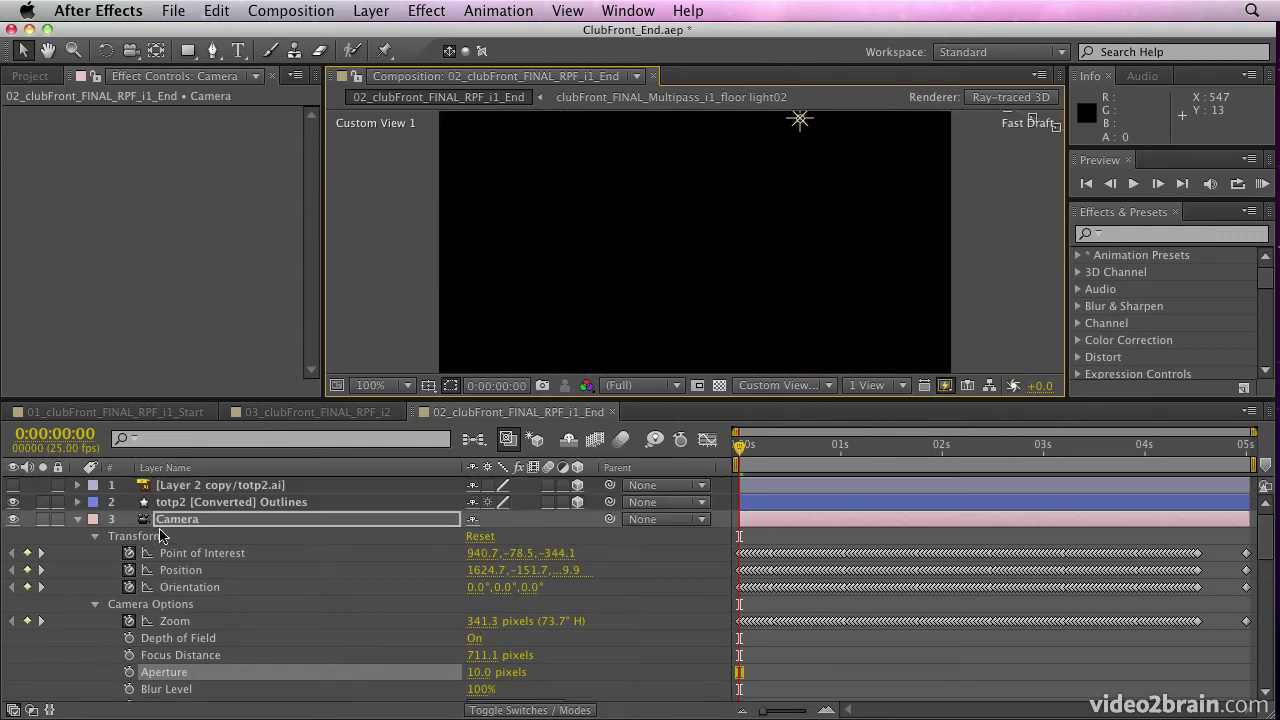
click(167, 521)
click(566, 10)
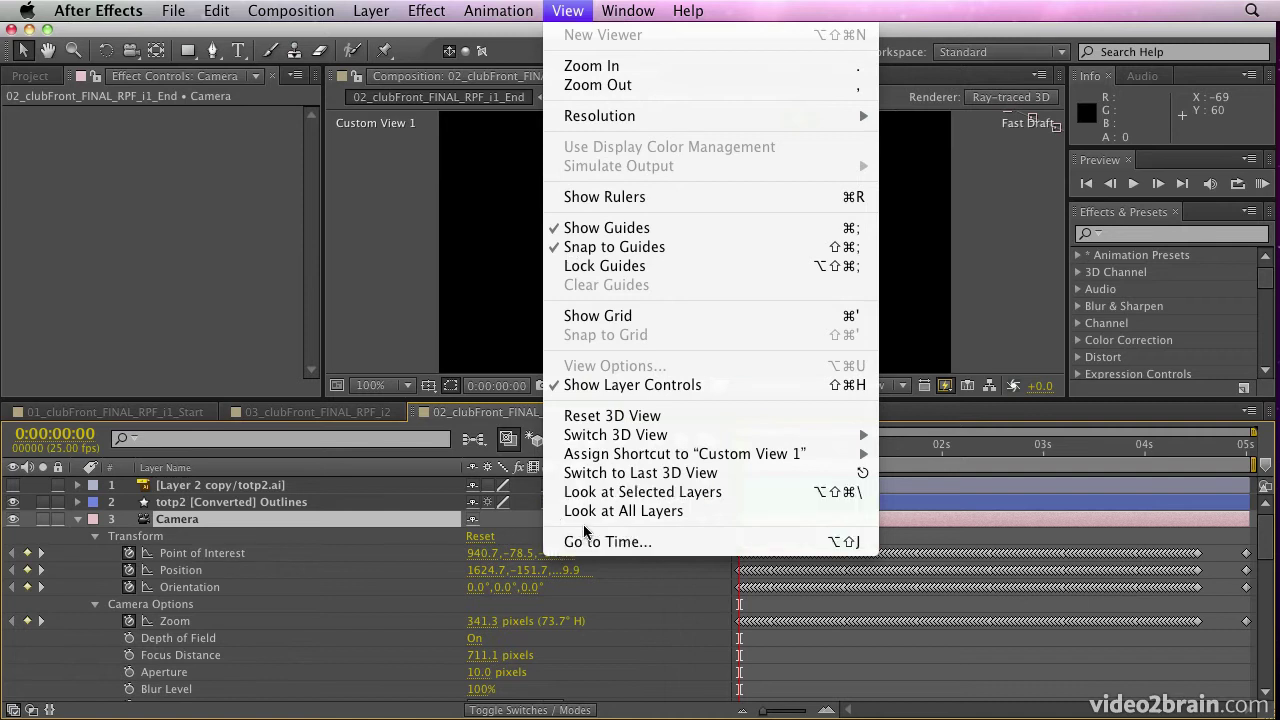
click(601, 499)
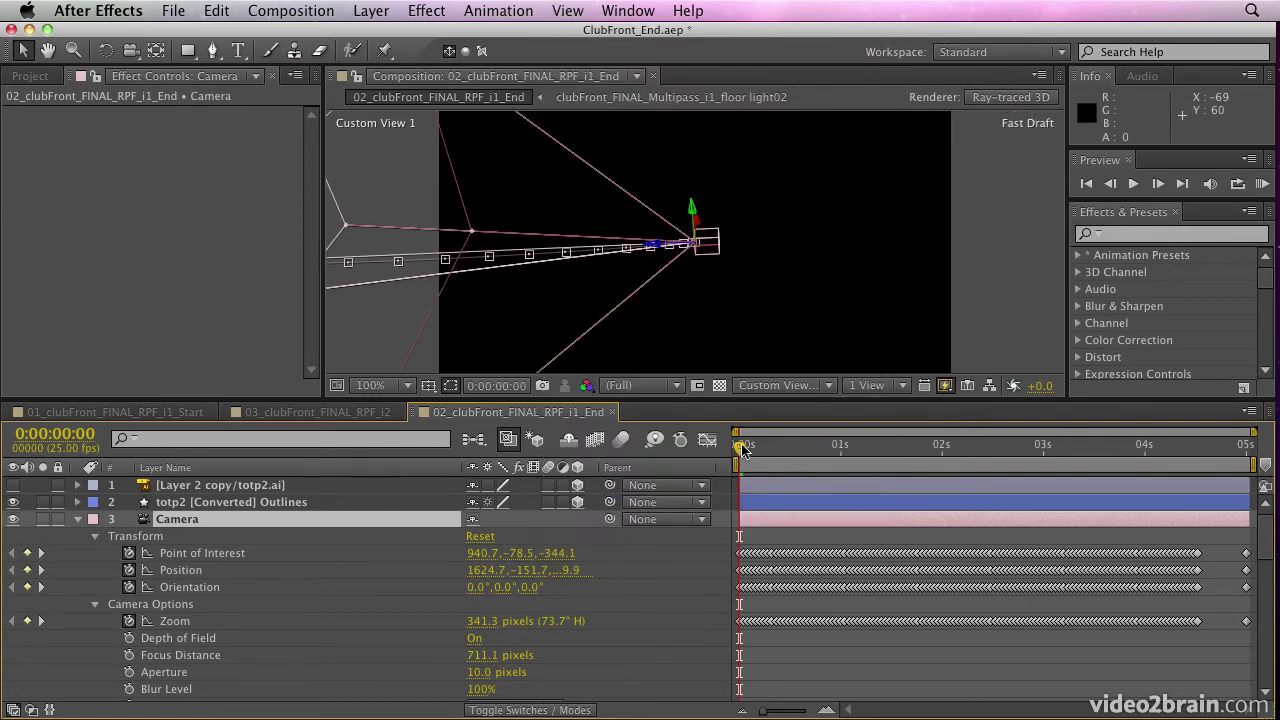
Orbit the custom view and scrub the timeline to follow the Camera's motion path
drag(743, 450, 703, 462)
key(c)
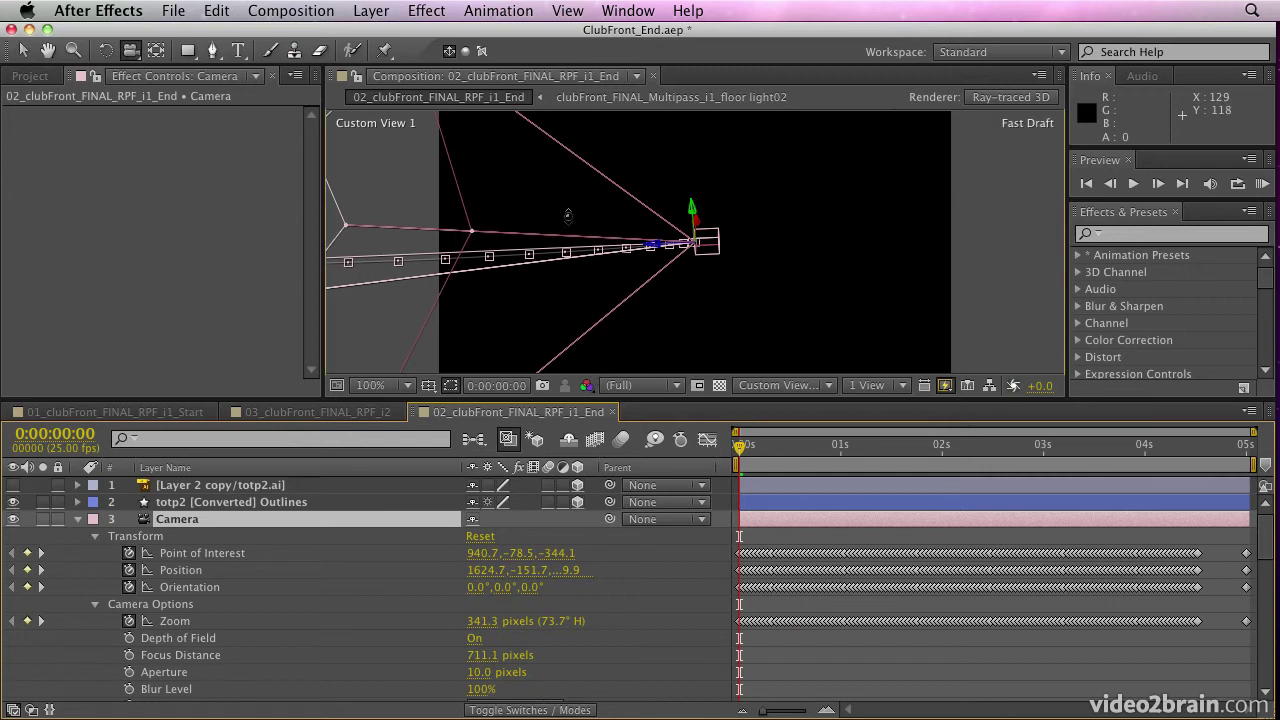
drag(573, 252, 600, 571)
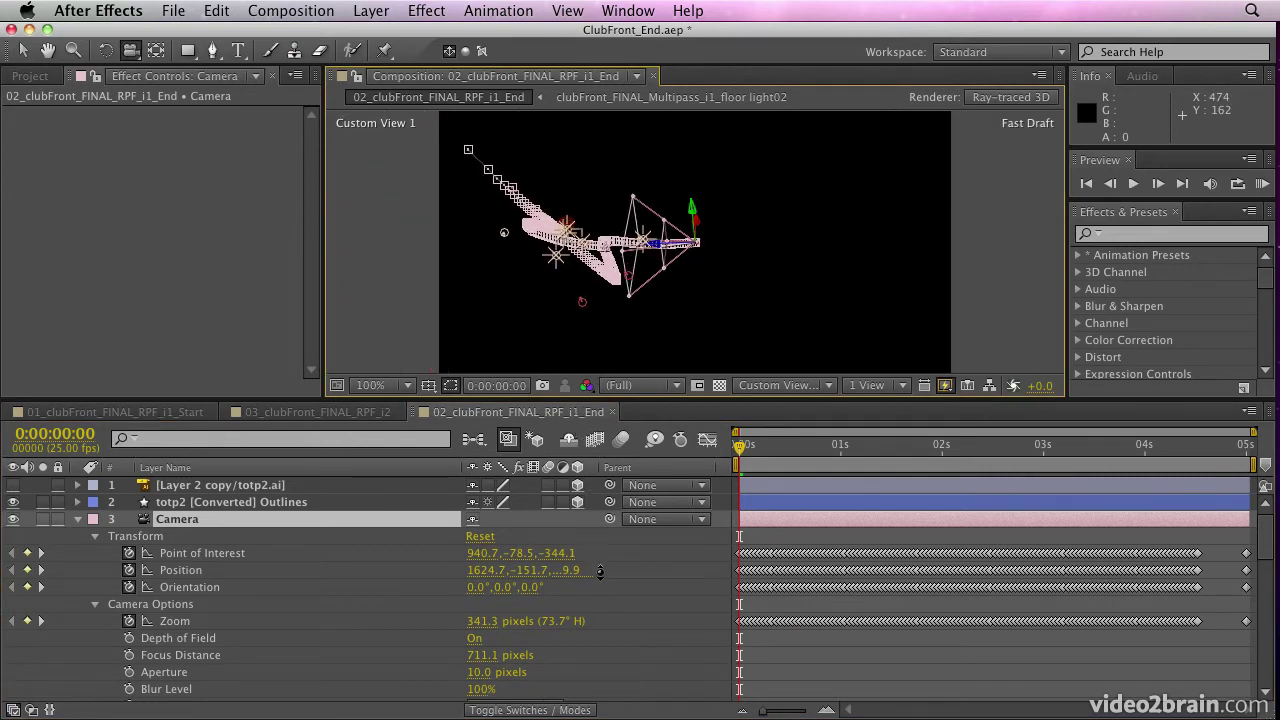
drag(756, 449, 627, 467)
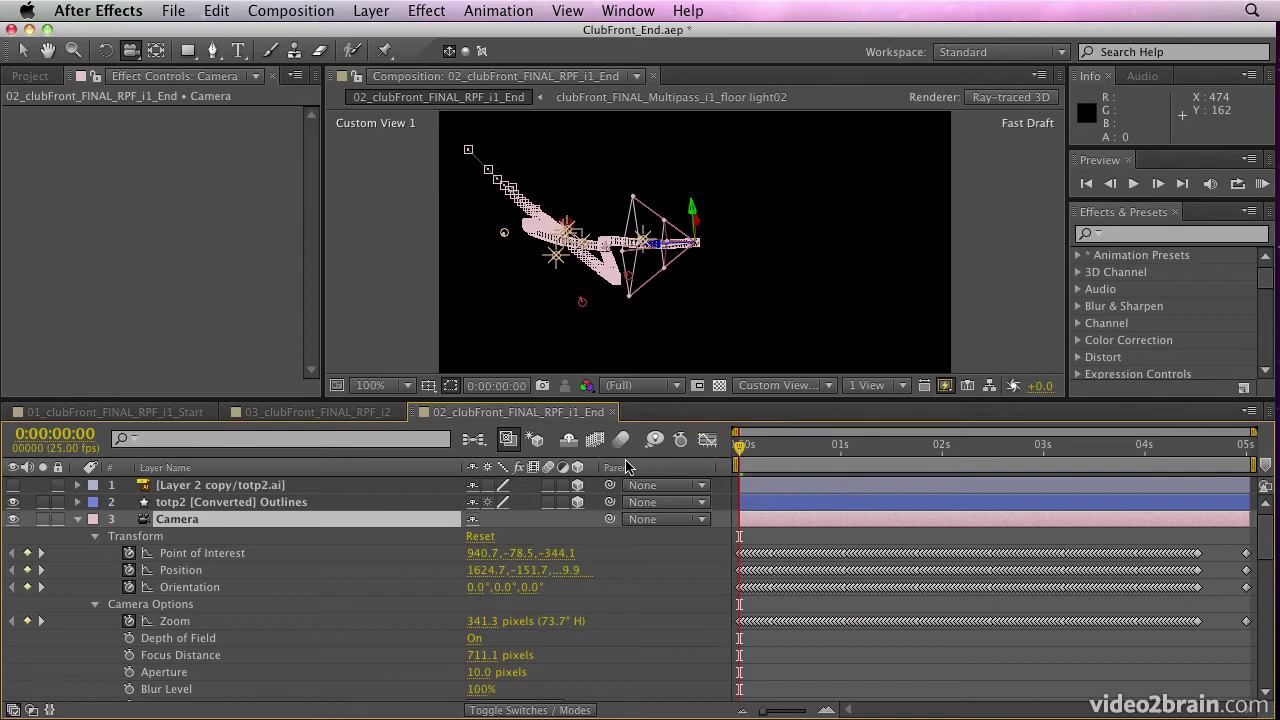
drag(1006, 449, 1031, 449)
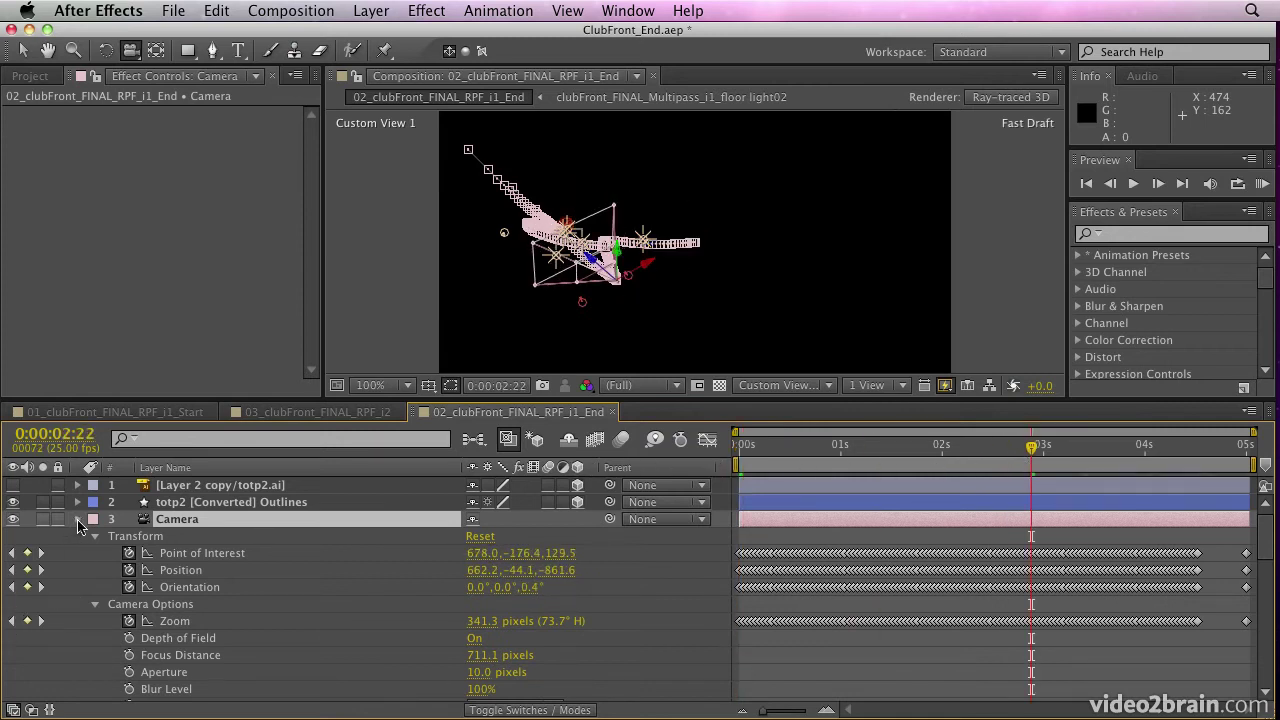
click(78, 520)
click(772, 386)
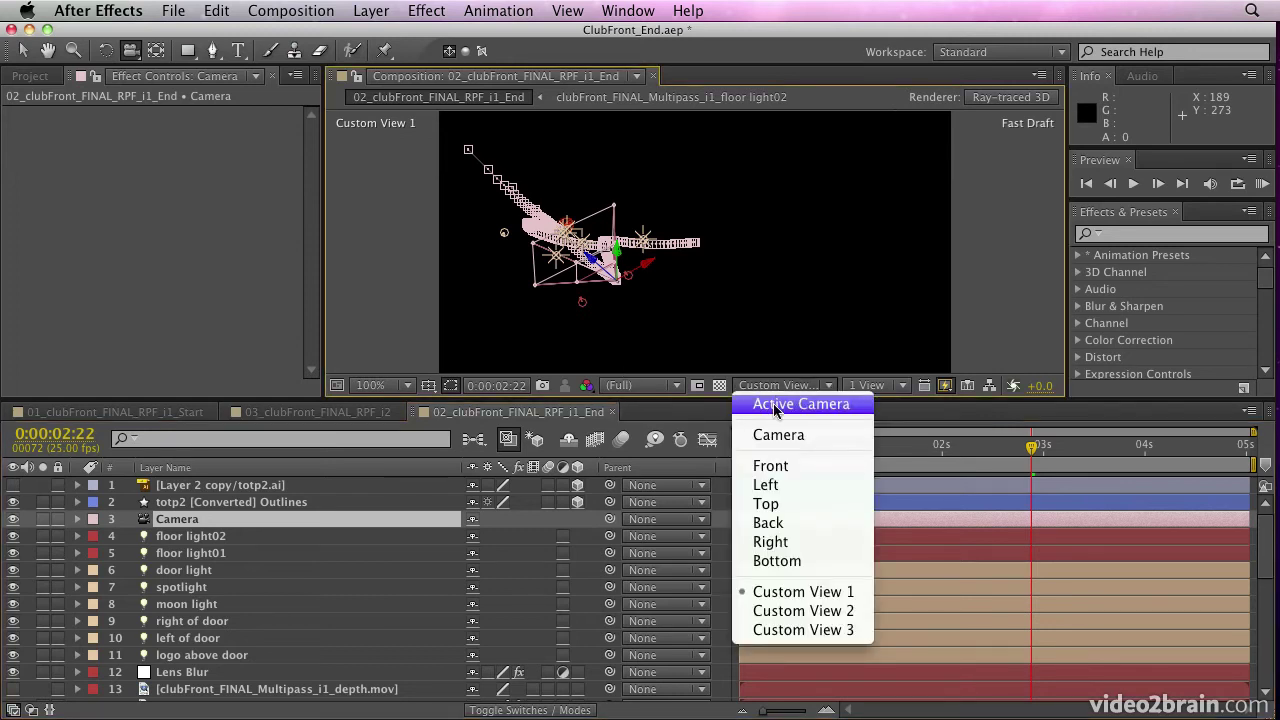
Switch back to the Active Camera view and play a RAM preview
click(773, 406)
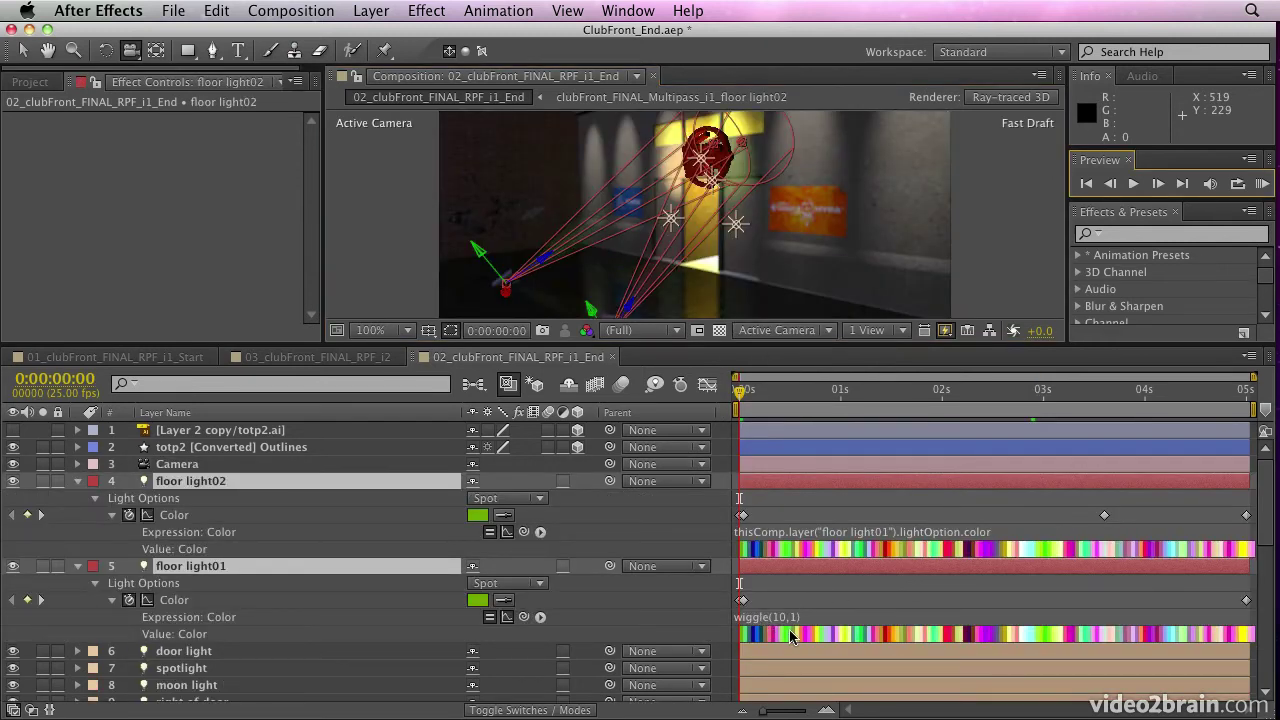
click(1261, 185)
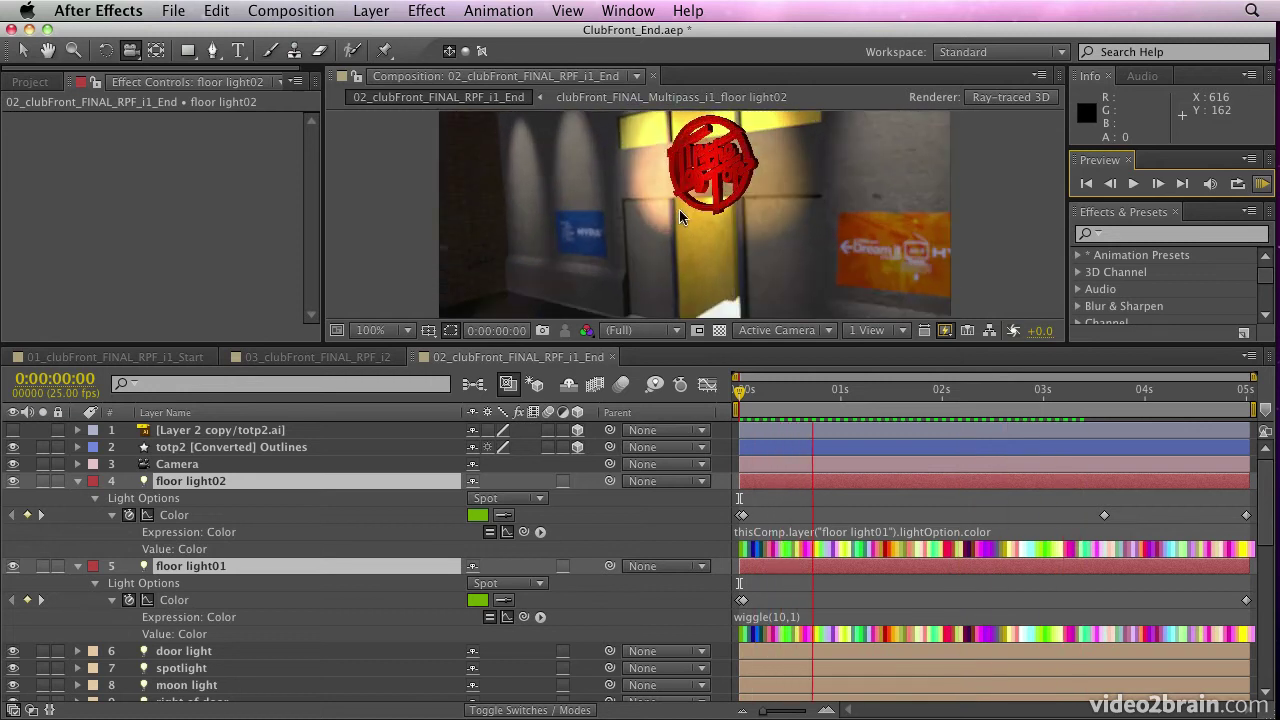
Hide floor light02, floor light01 and totp2 Outlines, then RAM preview the scene
key(space)
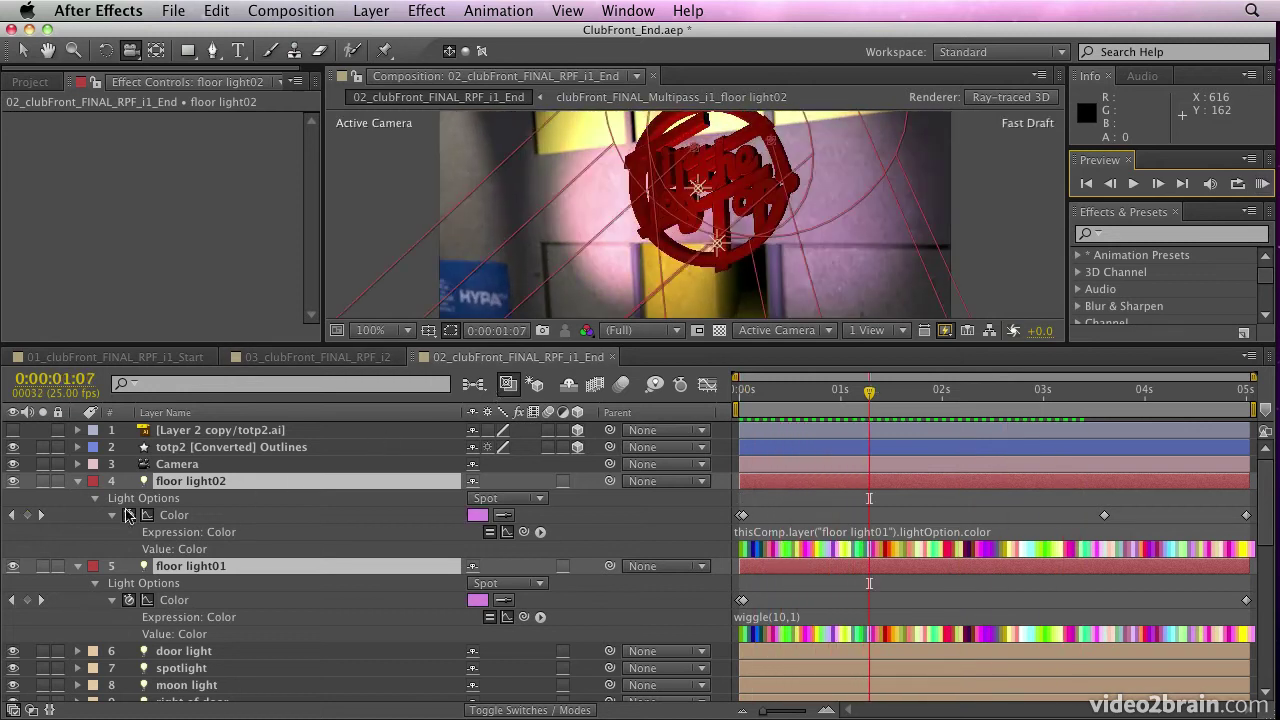
click(77, 482)
click(15, 484)
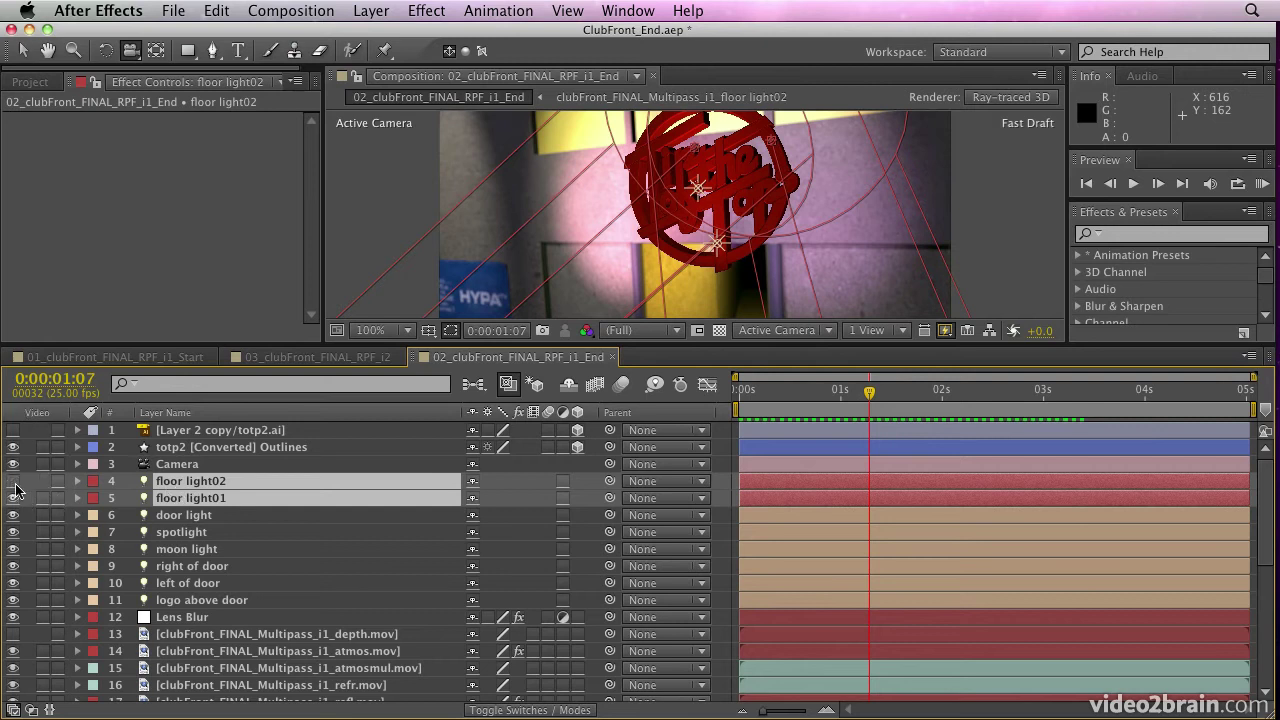
click(14, 498)
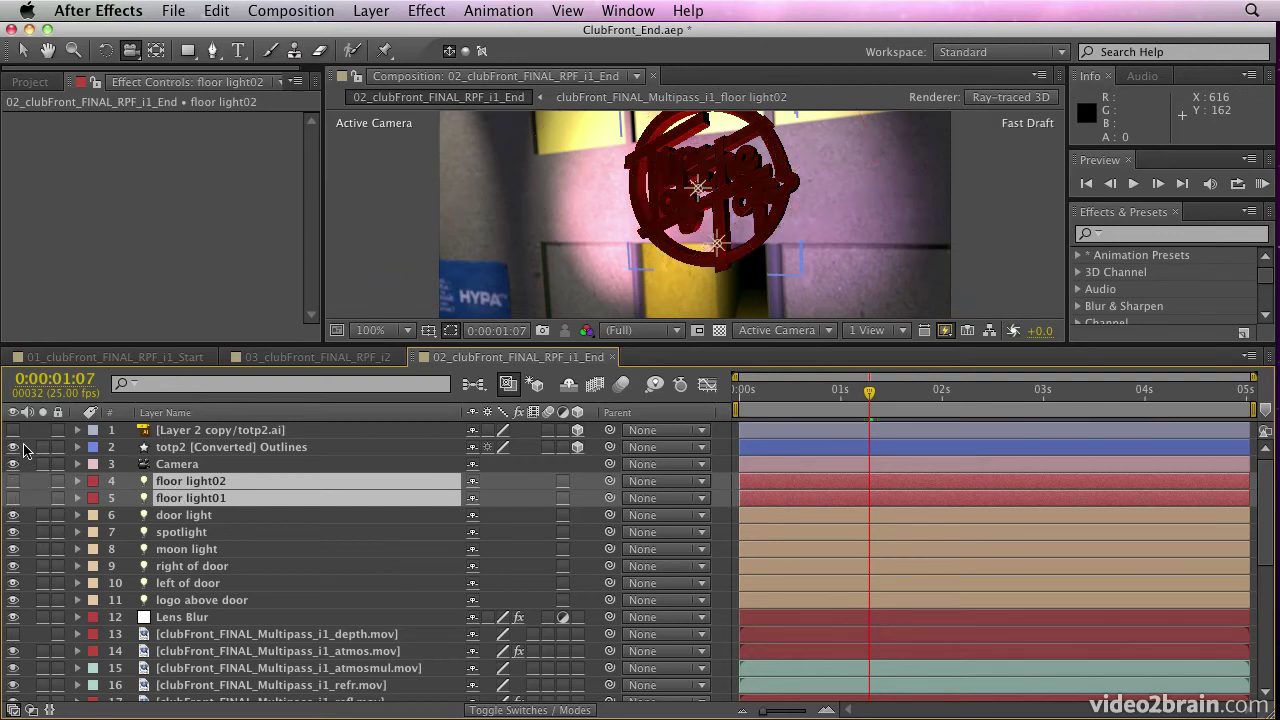
click(14, 447)
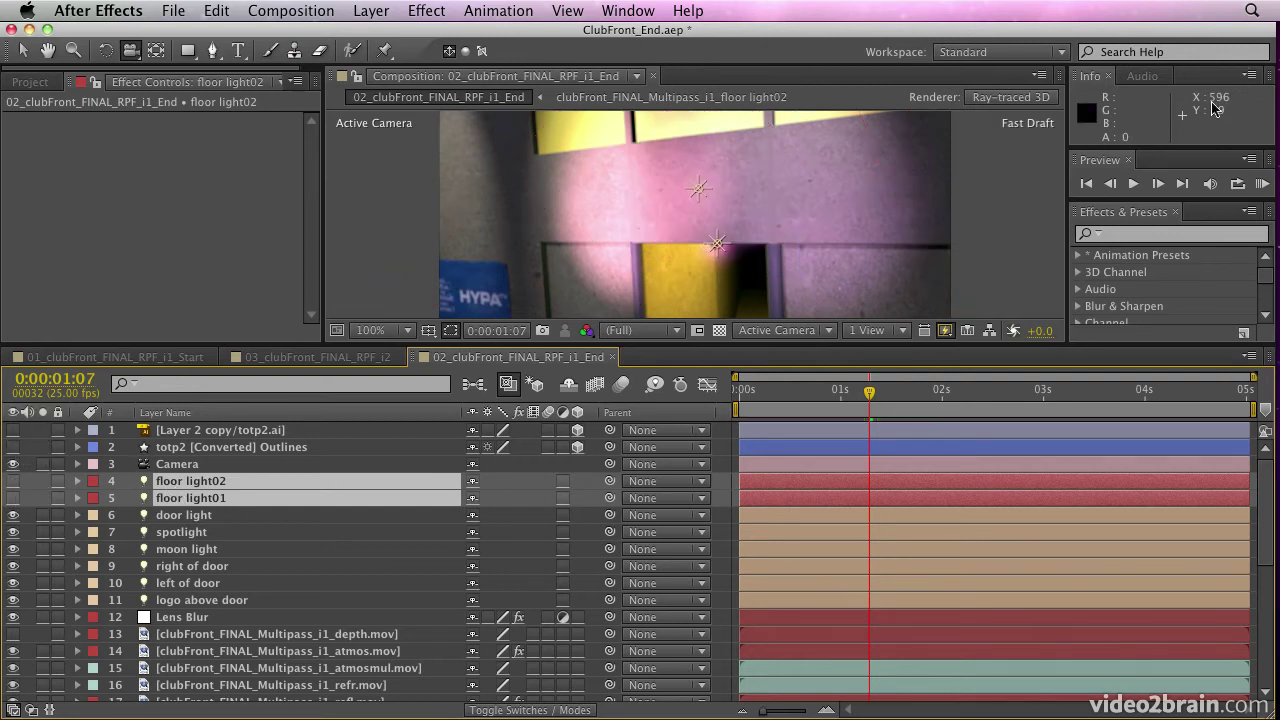
click(1263, 185)
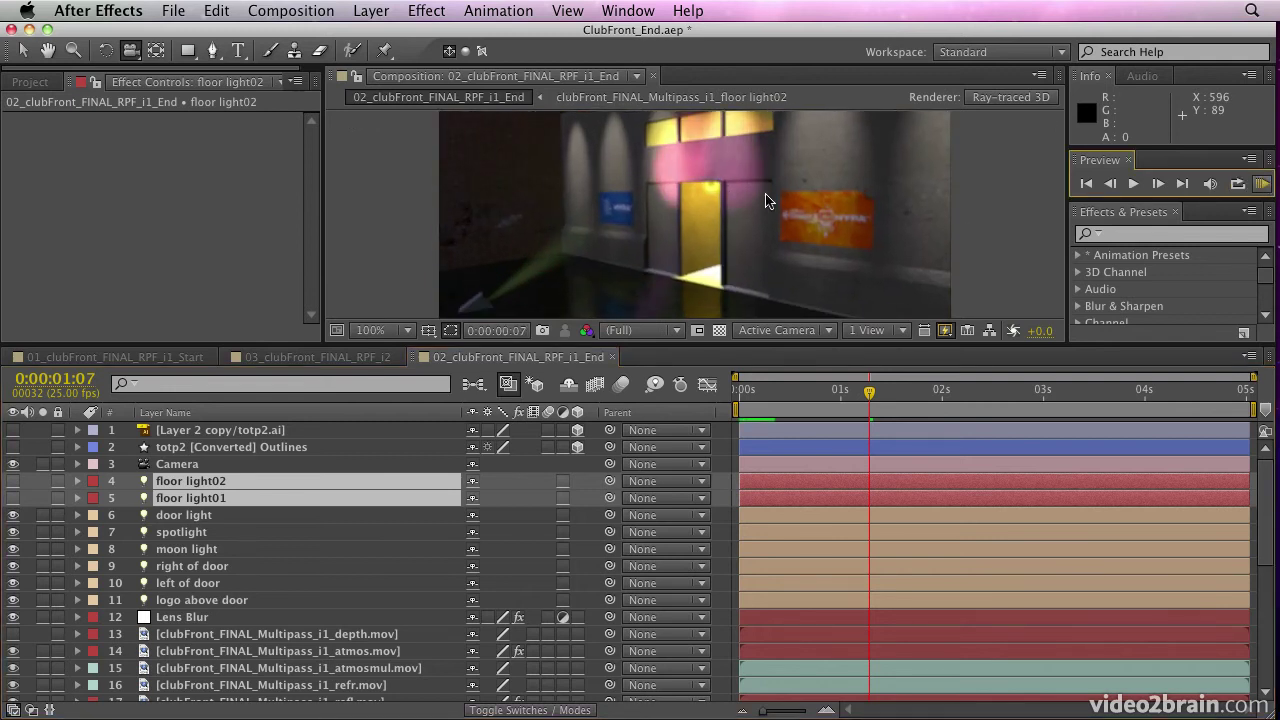
Reveal the Tint effects on the floor light01 and floor light02 pass layers
click(720, 225)
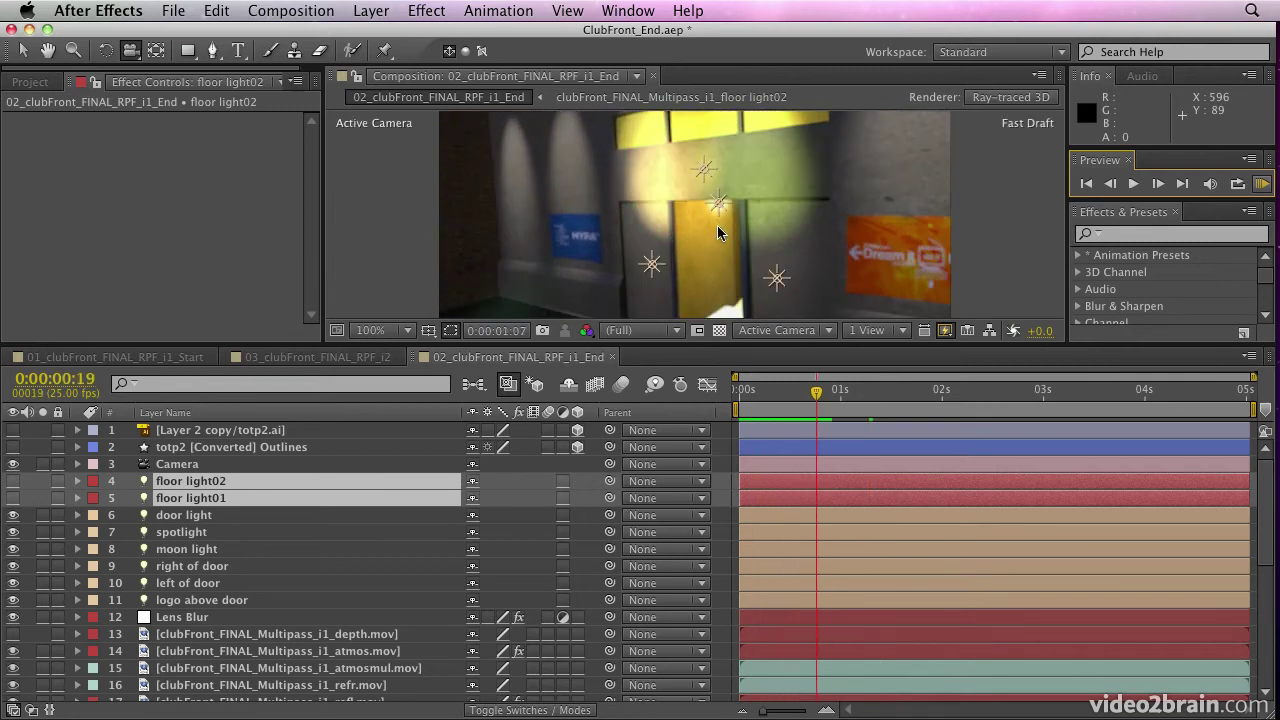
scroll(197, 580, down, 3)
scroll(197, 580, down, 11)
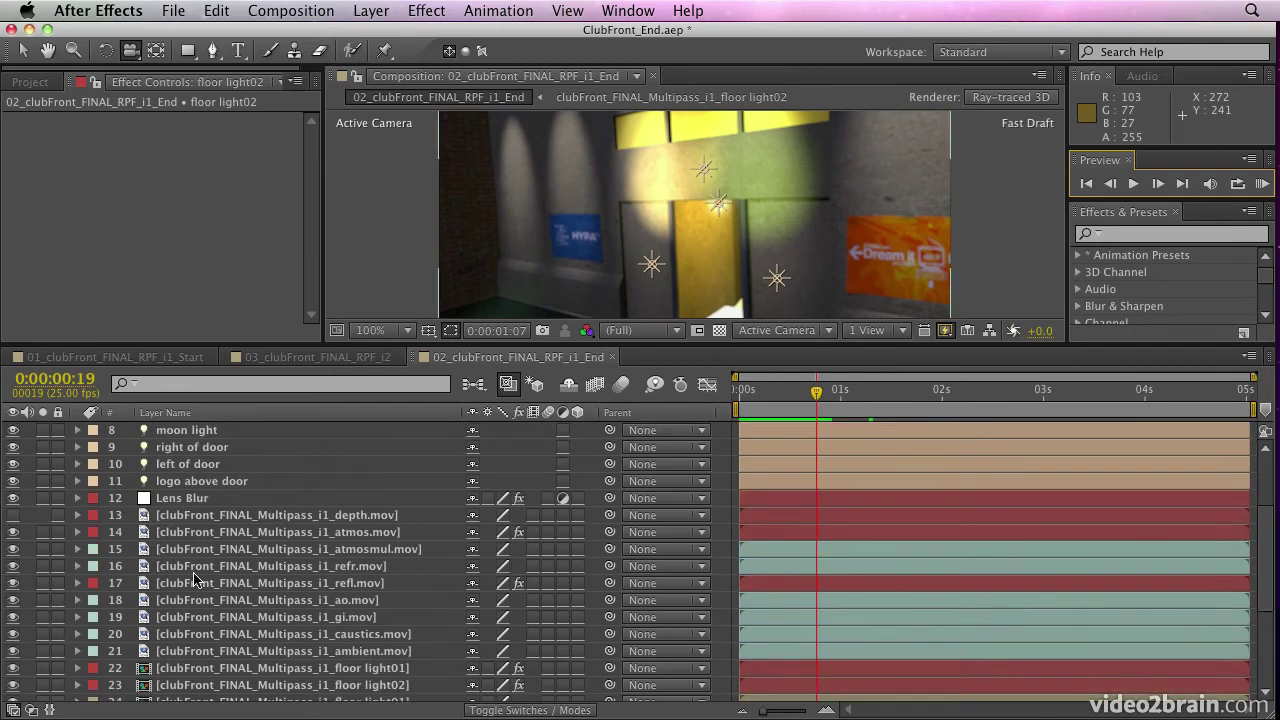
scroll(197, 576, down, 3)
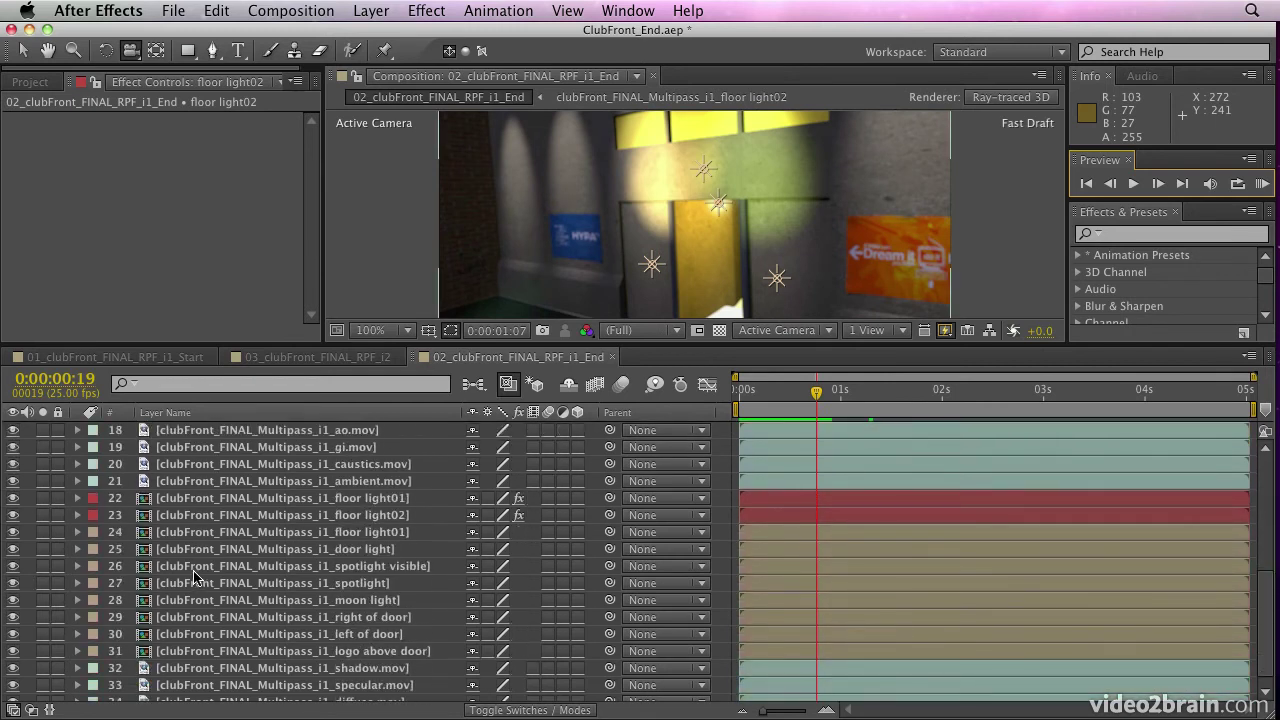
click(240, 500)
shift+click(238, 518)
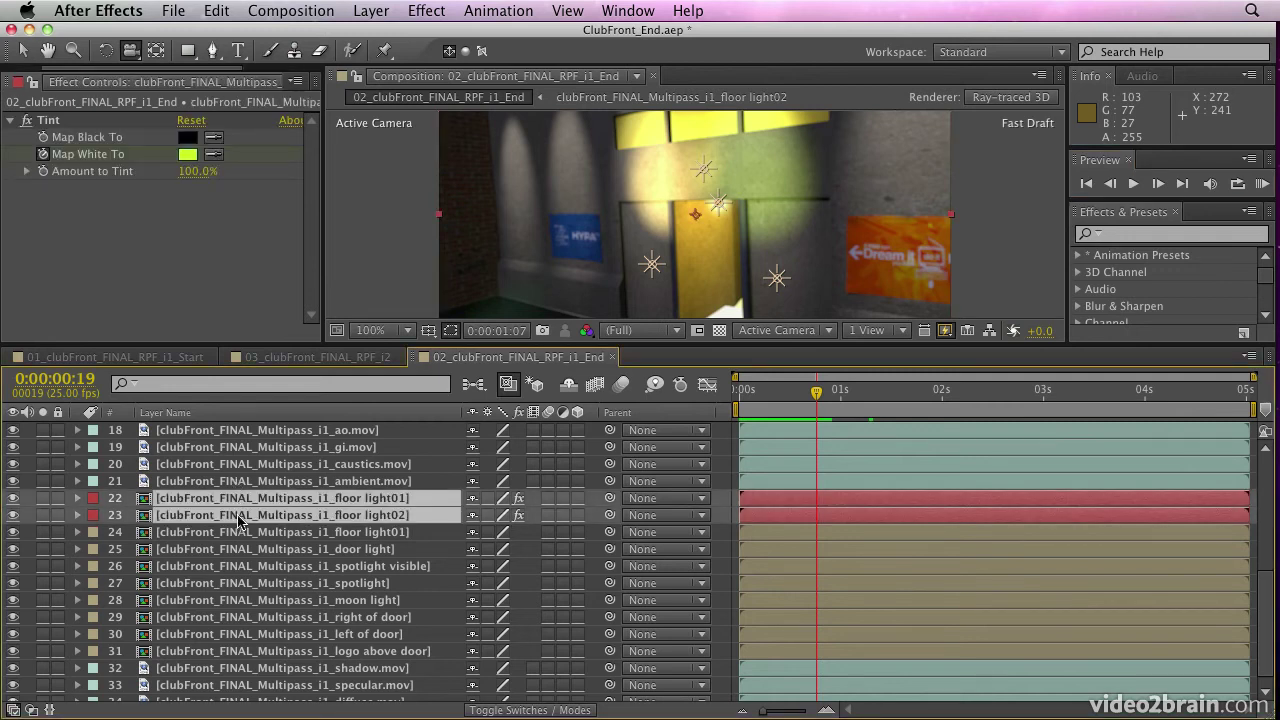
key(e)
key(e)
key(e)
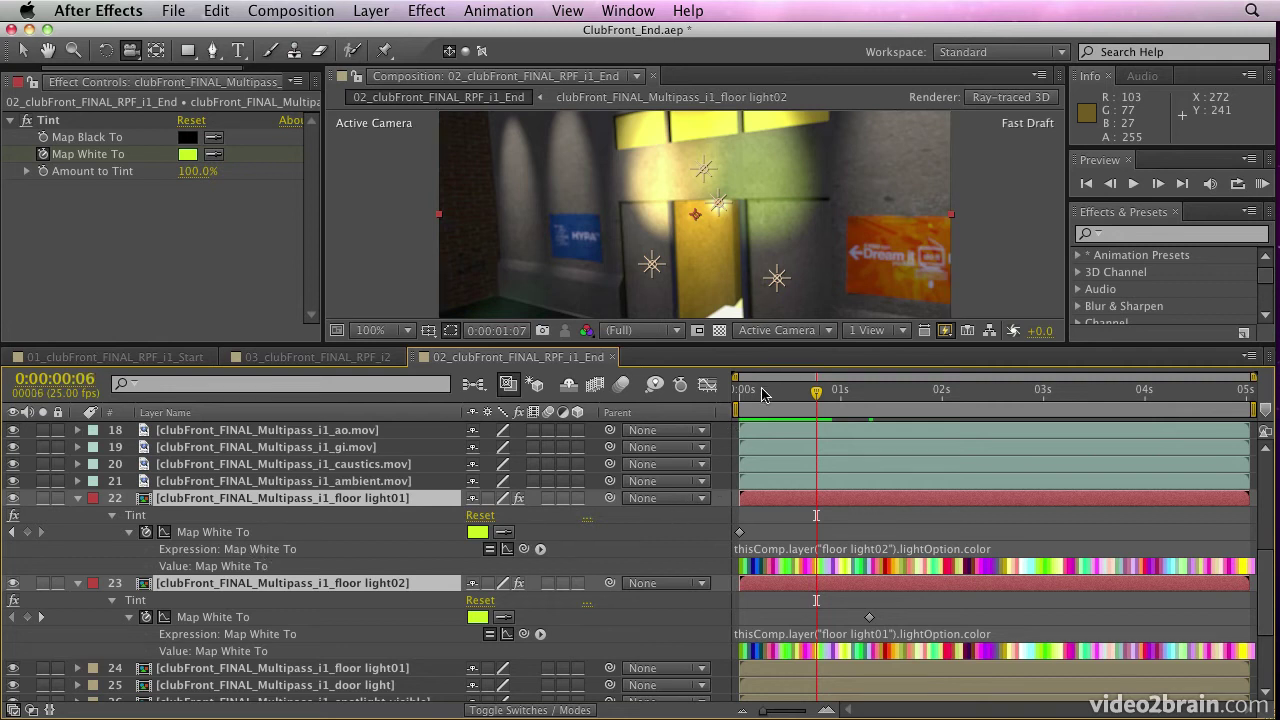
RAM preview the comp from the first frame to watch the tints change
key(Home)
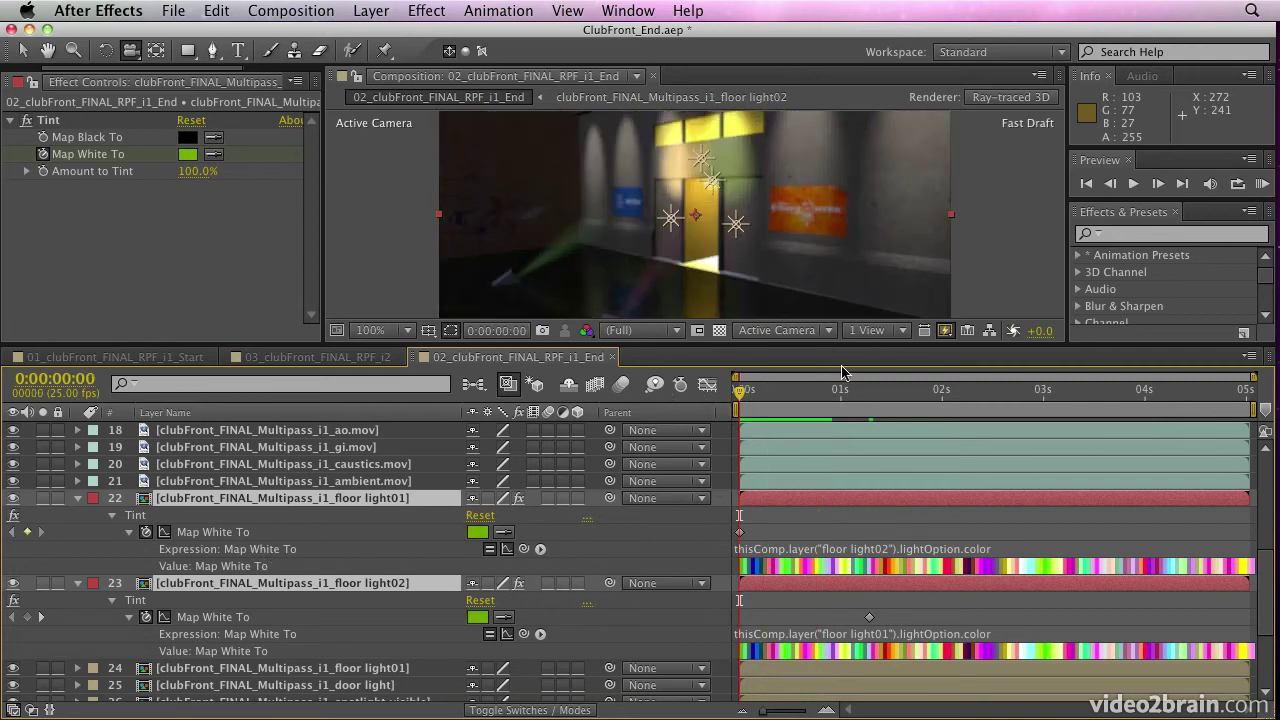
click(1262, 184)
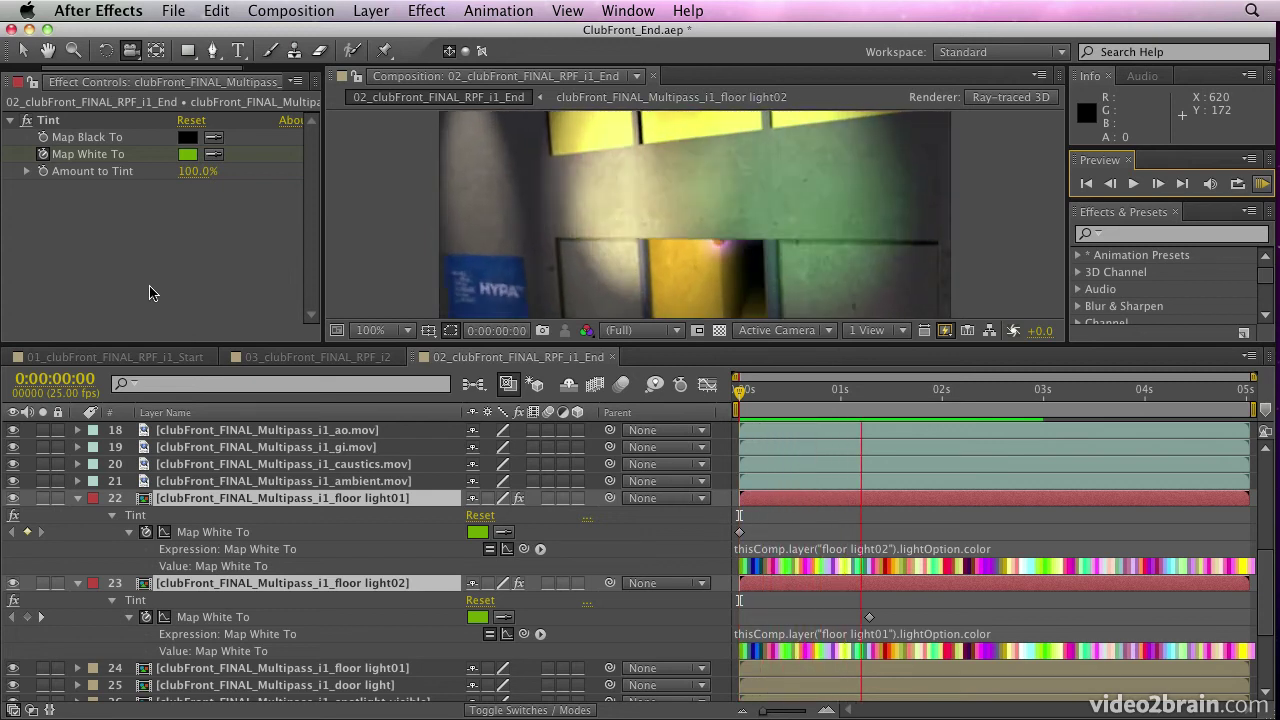
key(space)
Make the red totp2 logo visible and RAM preview the club front with it
click(78, 498)
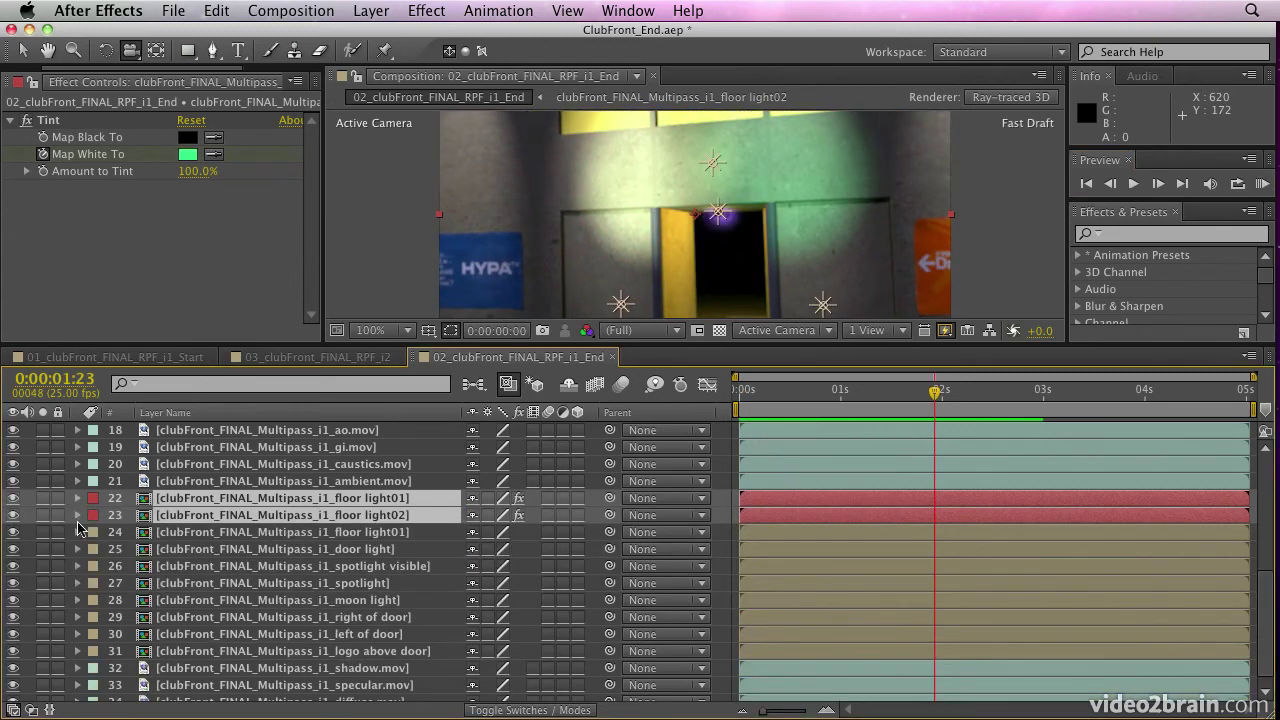
scroll(70, 460, up, 6)
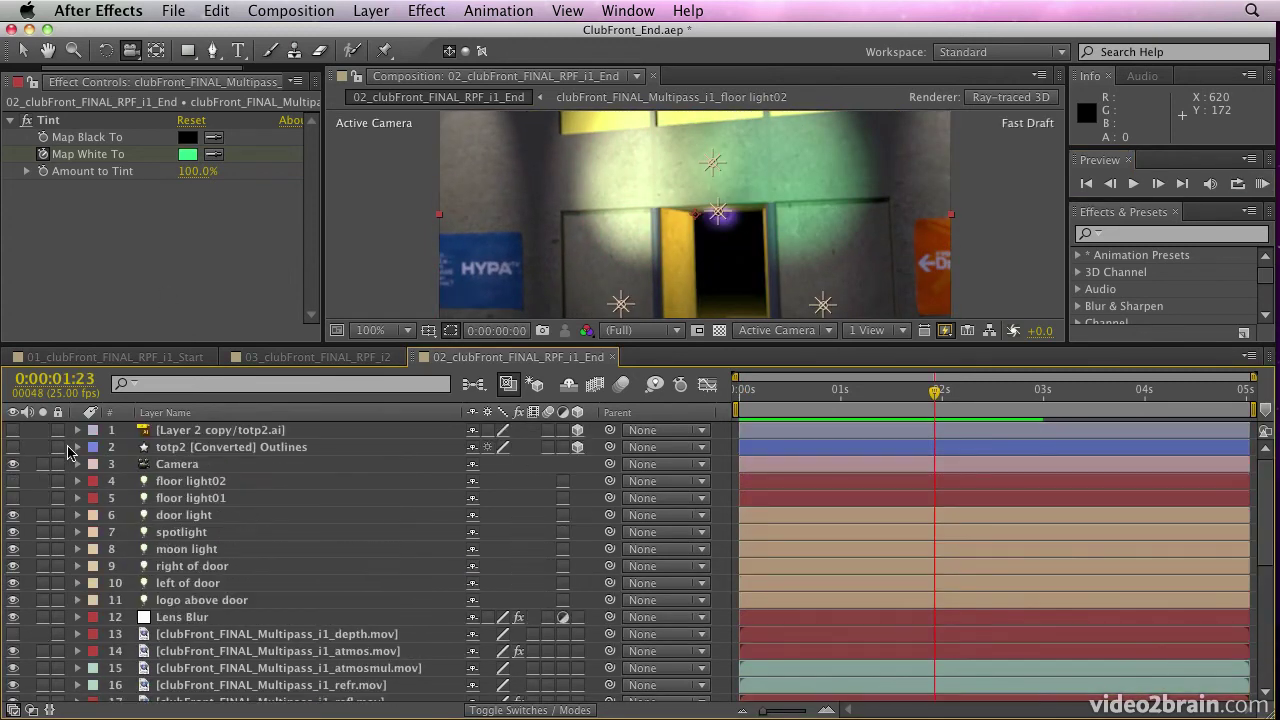
click(13, 464)
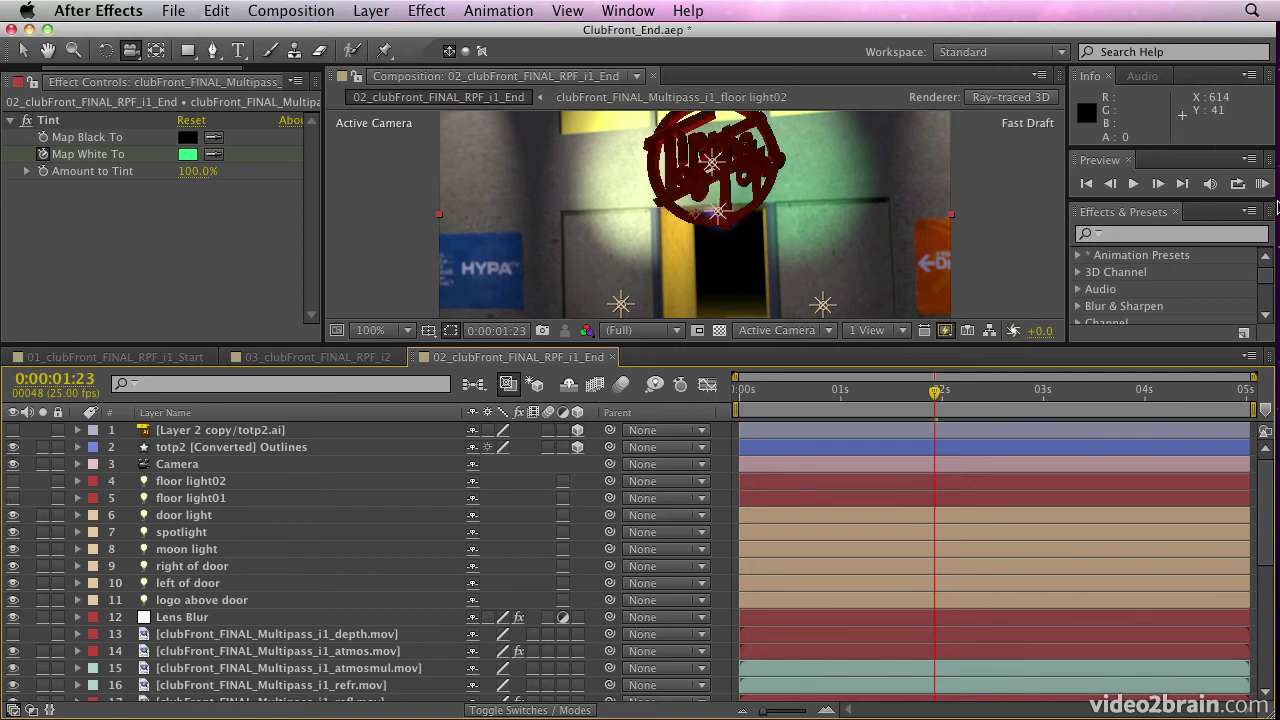
click(1262, 184)
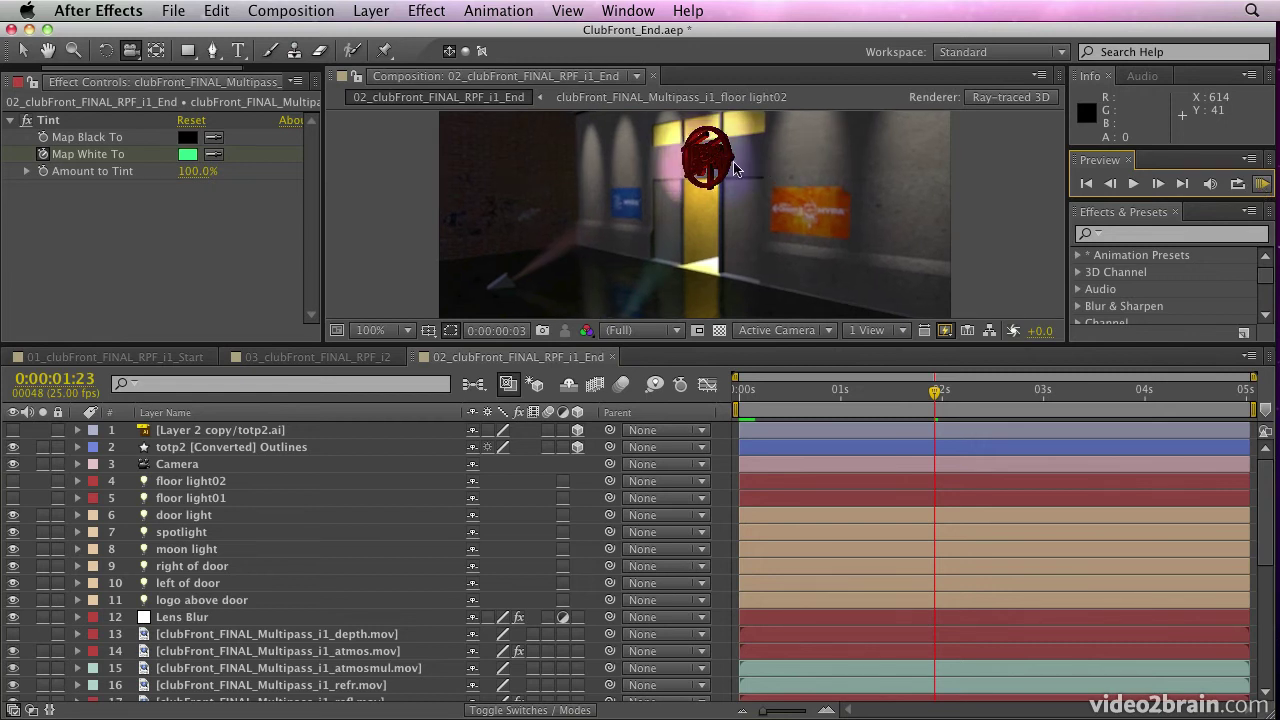
click(670, 264)
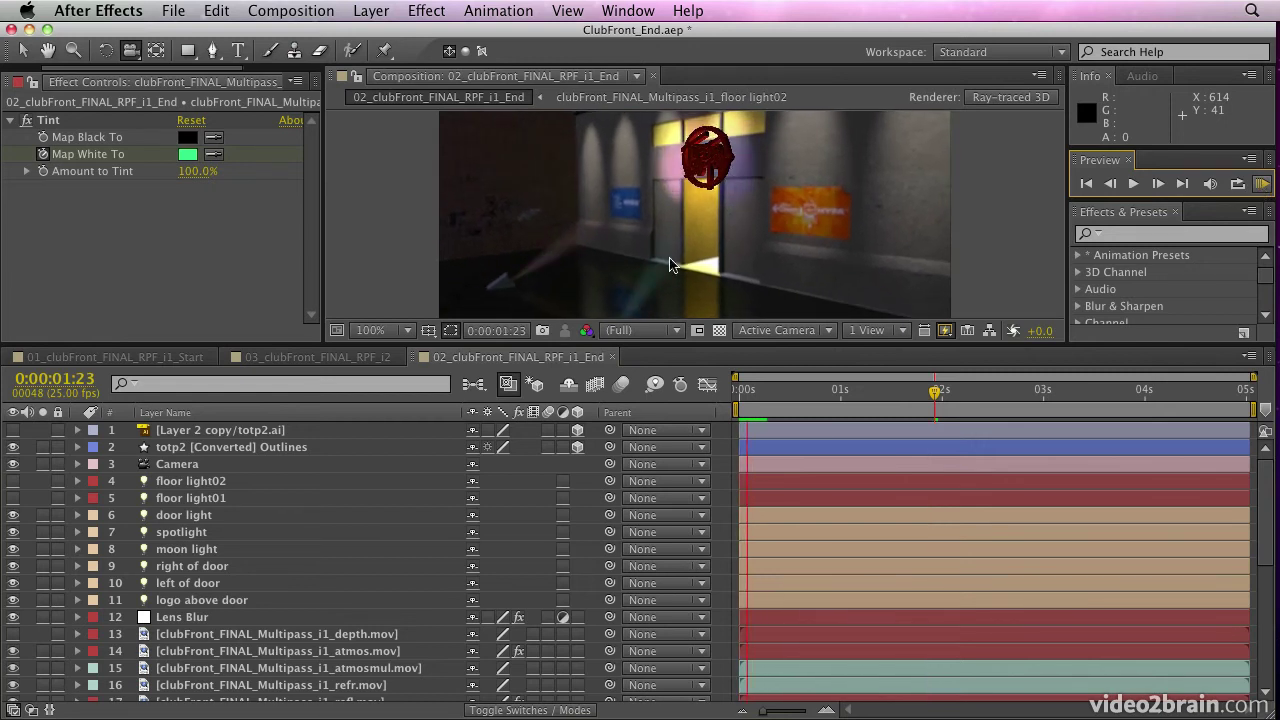
click(12, 483)
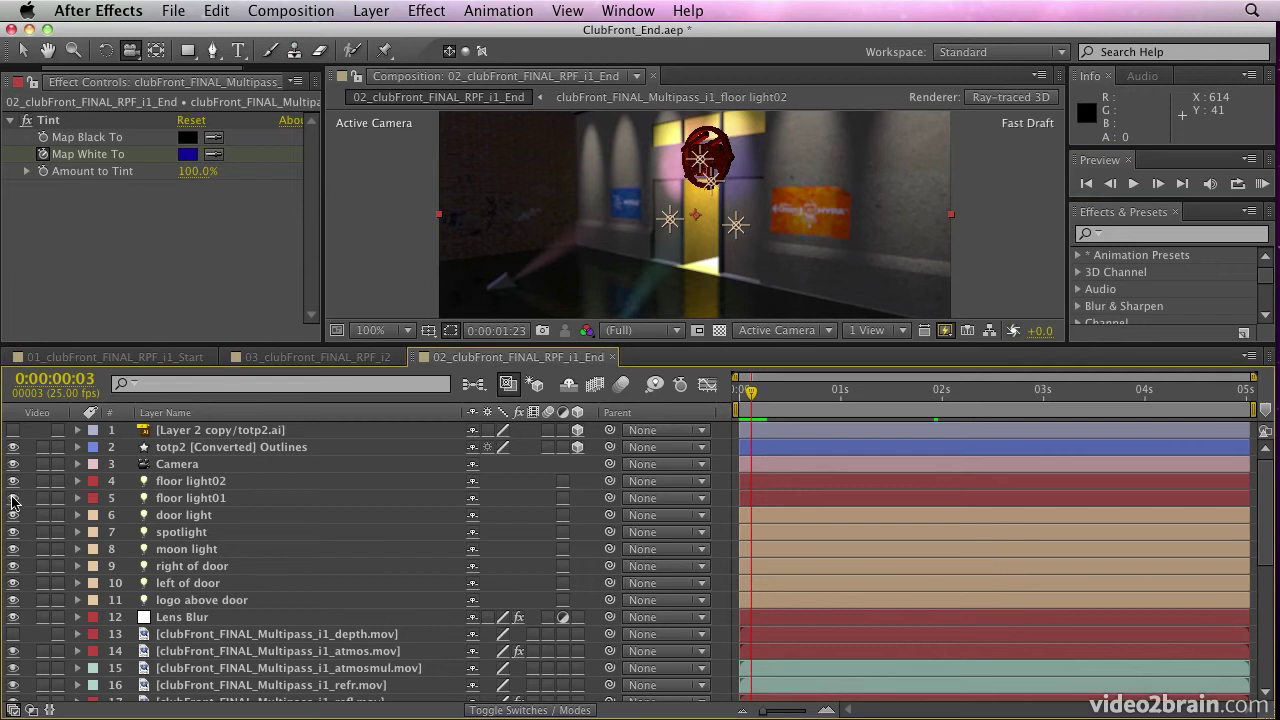
click(1261, 185)
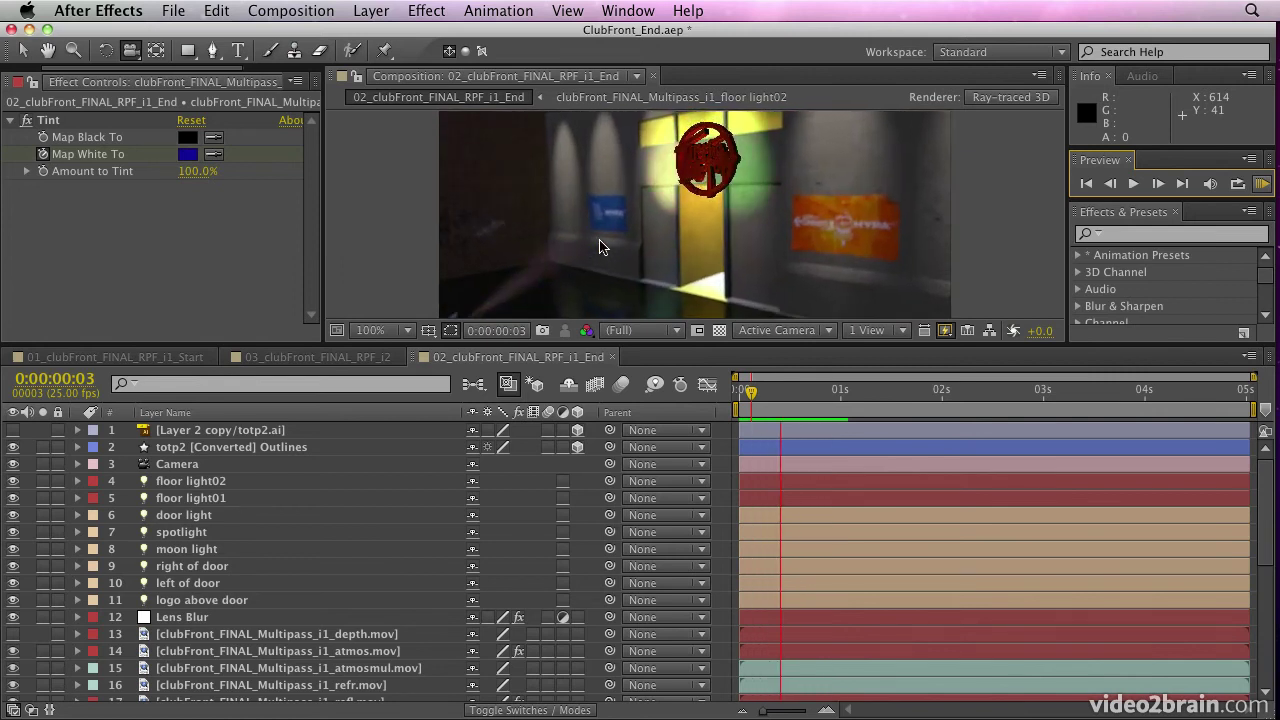
key(space)
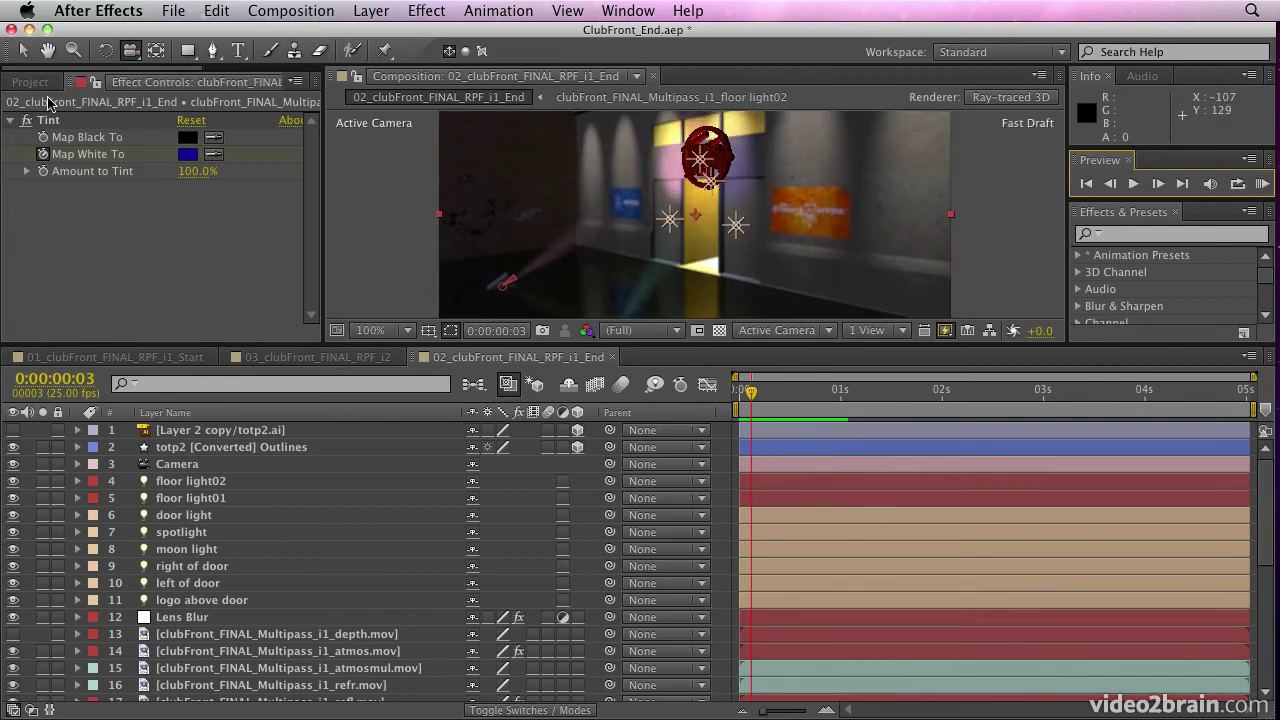
Import clubFront_FINAL_RPF_i1 frames 0000-0125 from clubFront_FINAL_R13's RPF folder as an RLA/RPF sequence
click(40, 82)
scroll(250, 277, down, 3)
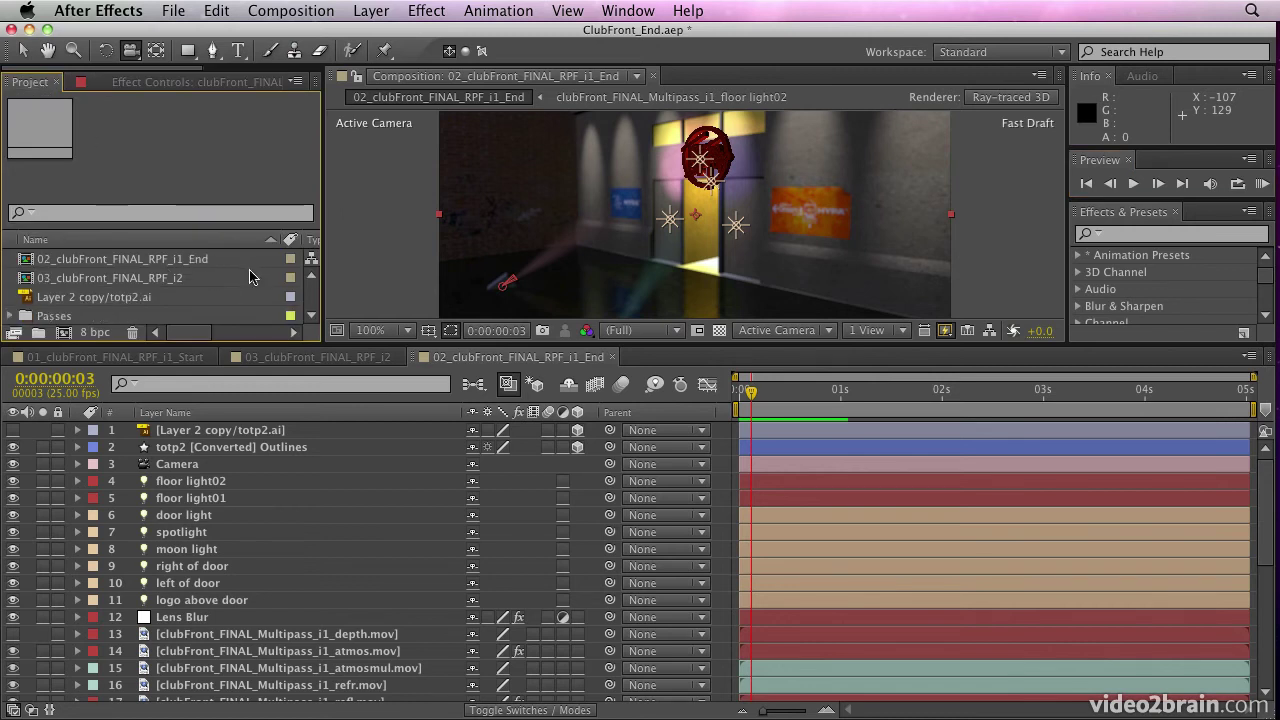
drag(80, 347, 80, 461)
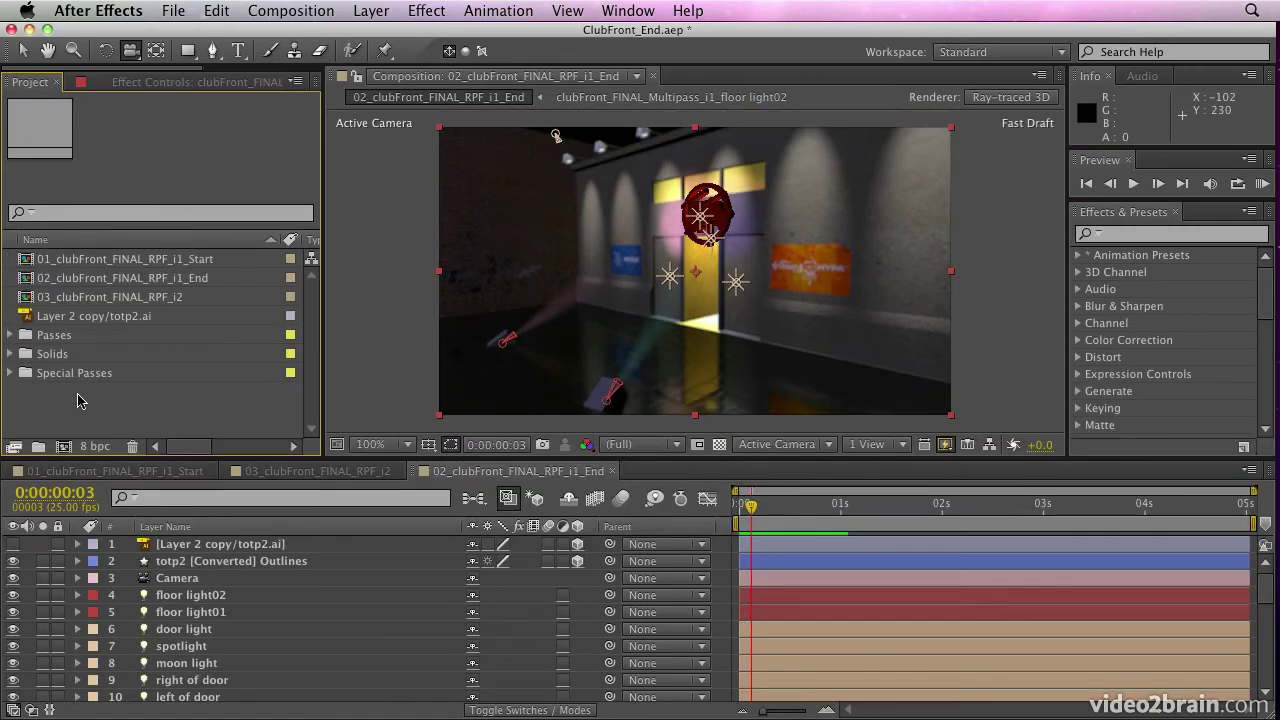
double_click(73, 402)
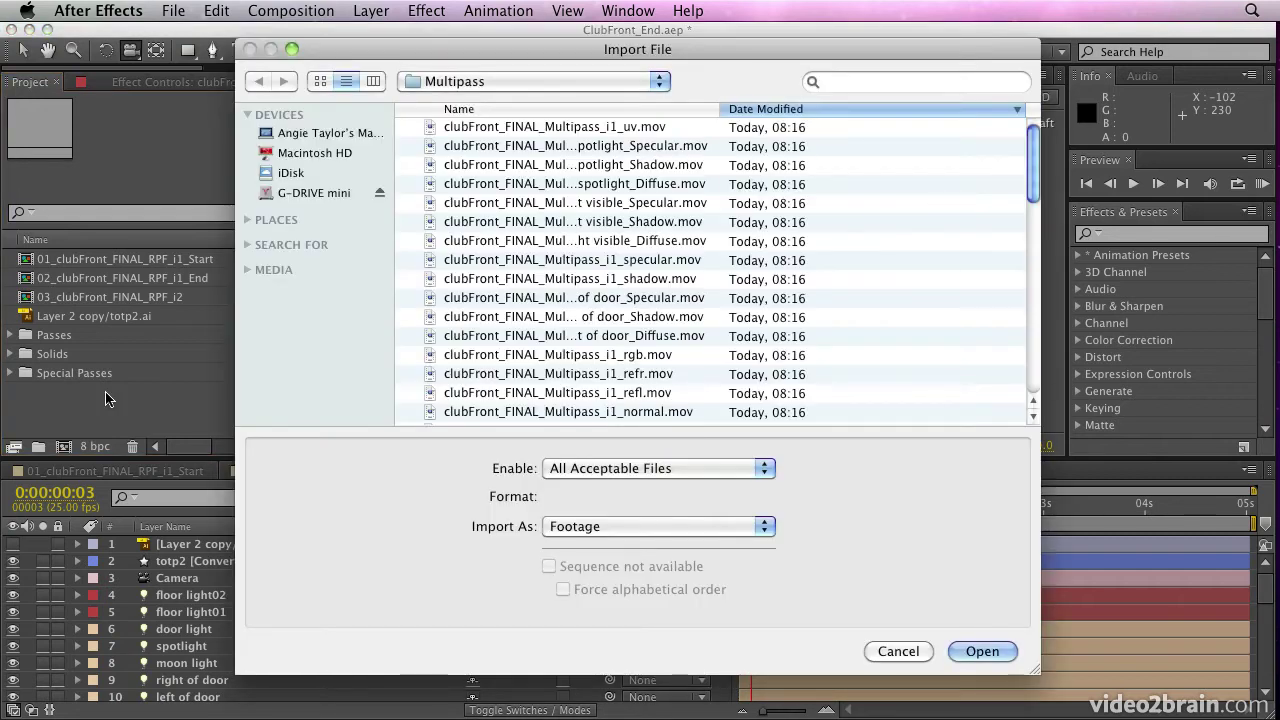
click(543, 80)
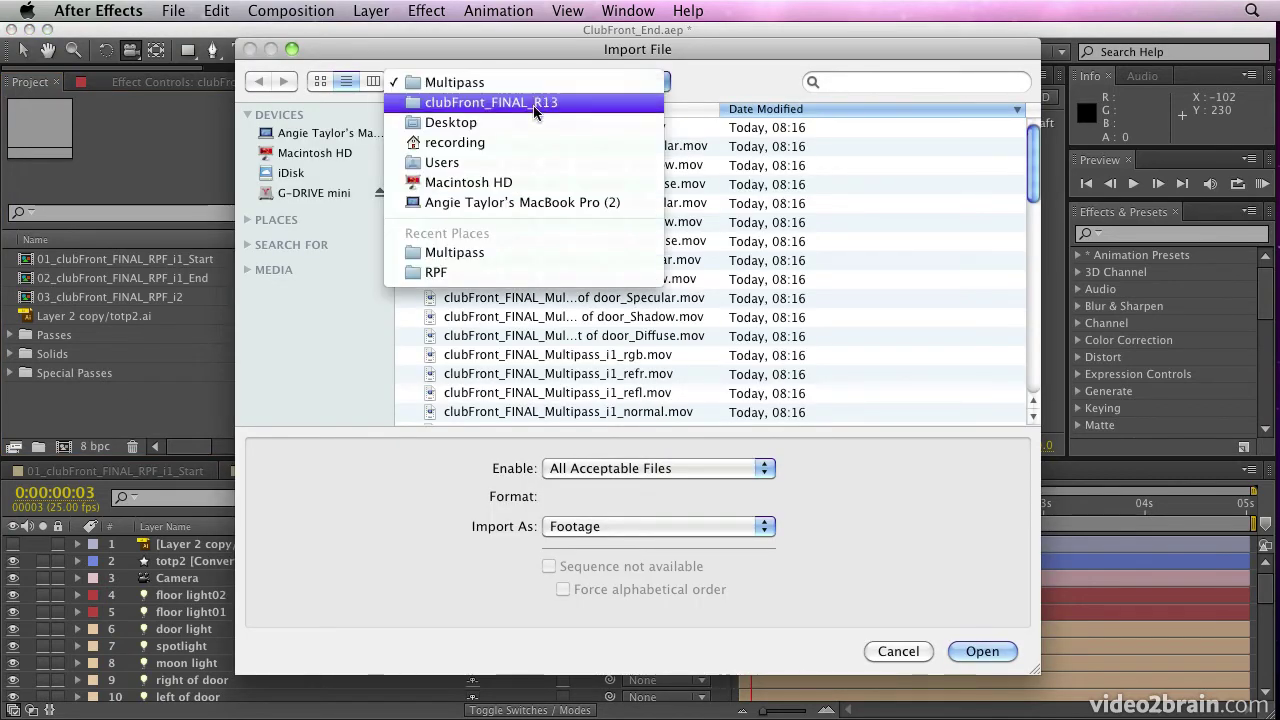
click(533, 104)
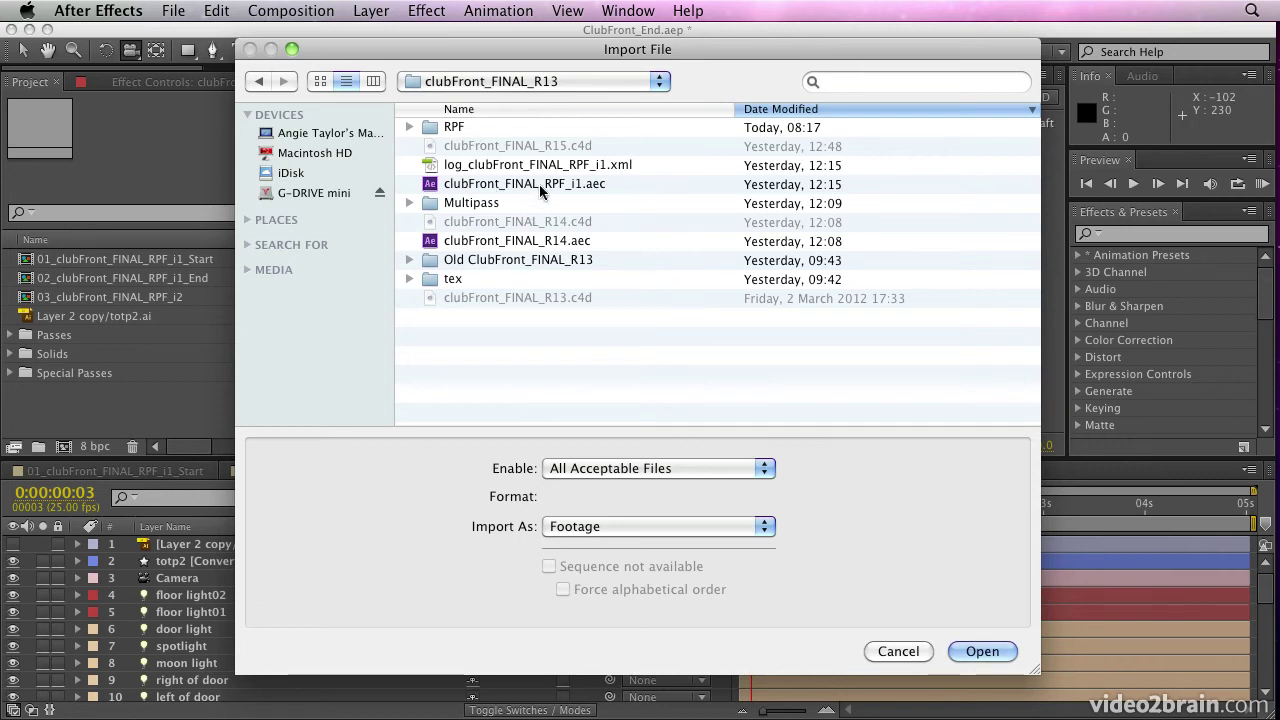
click(408, 128)
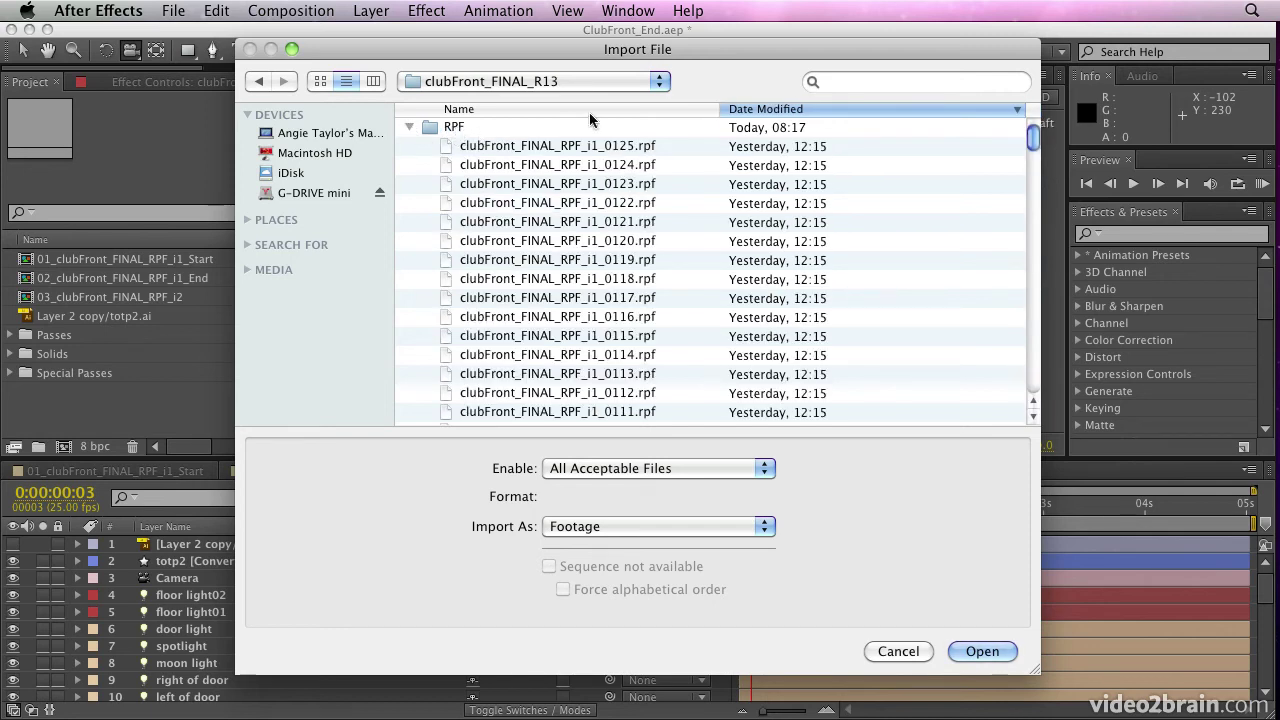
click(615, 111)
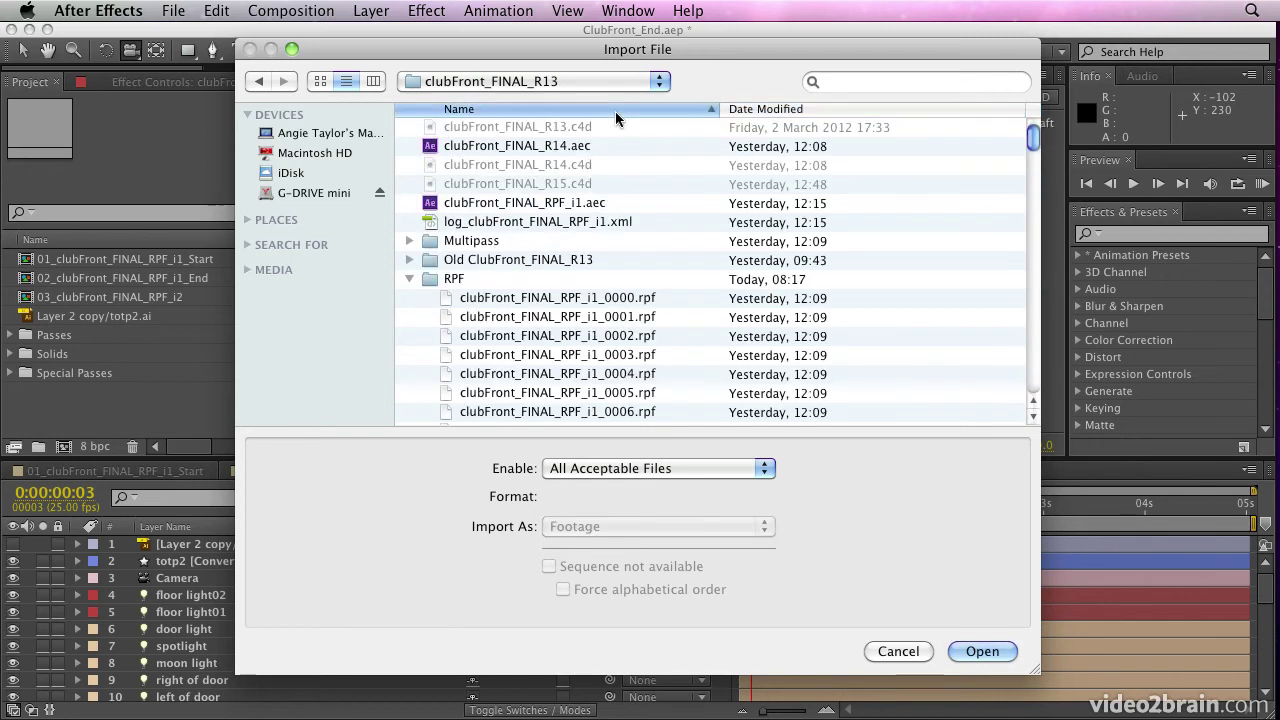
click(535, 299)
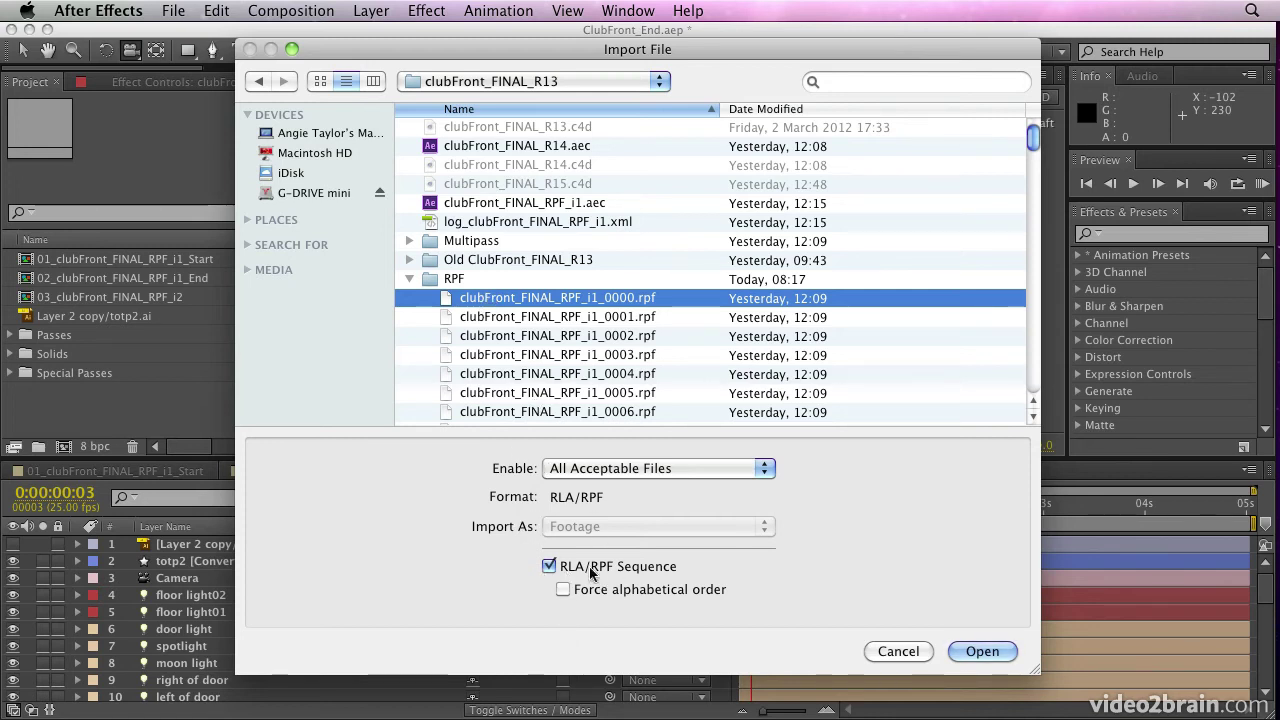
click(982, 651)
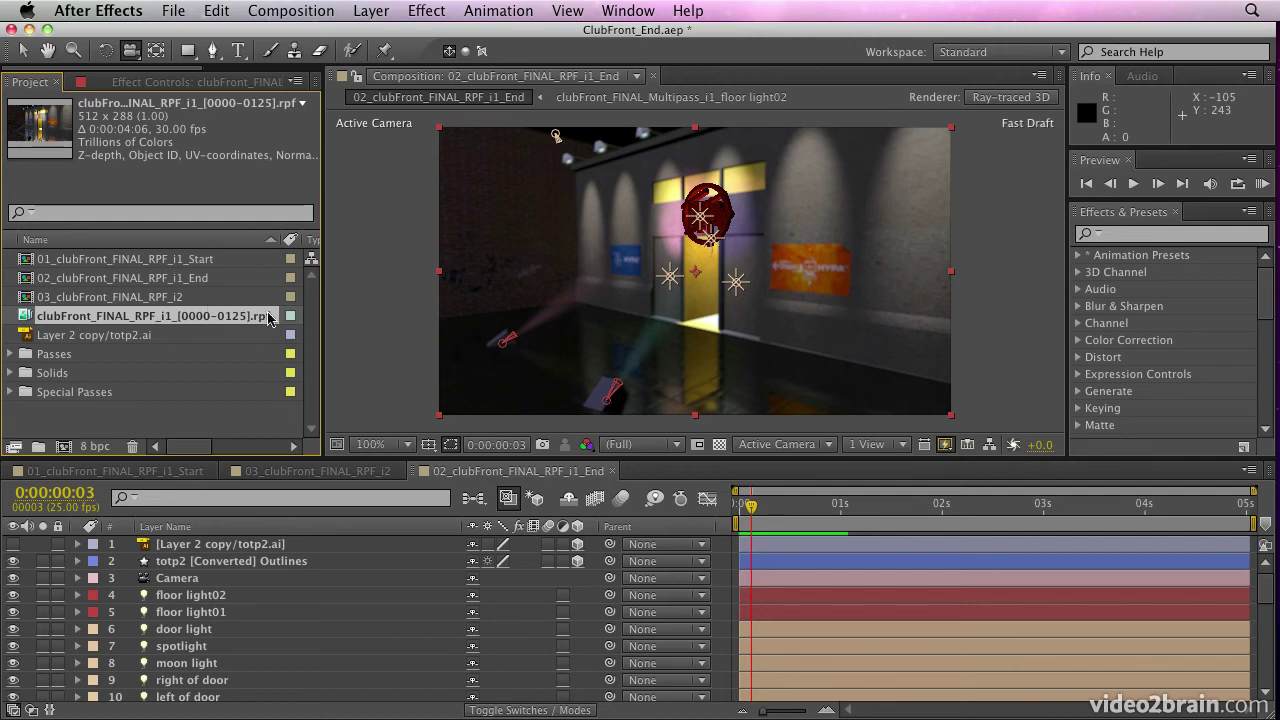
Widen the project panel, make a comp from the RPF sequence, and scrub back to the start
mouse_move(324, 311)
mouse_down()
mouse_move(616, 313)
mouse_move(306, 309)
mouse_up()
click(65, 447)
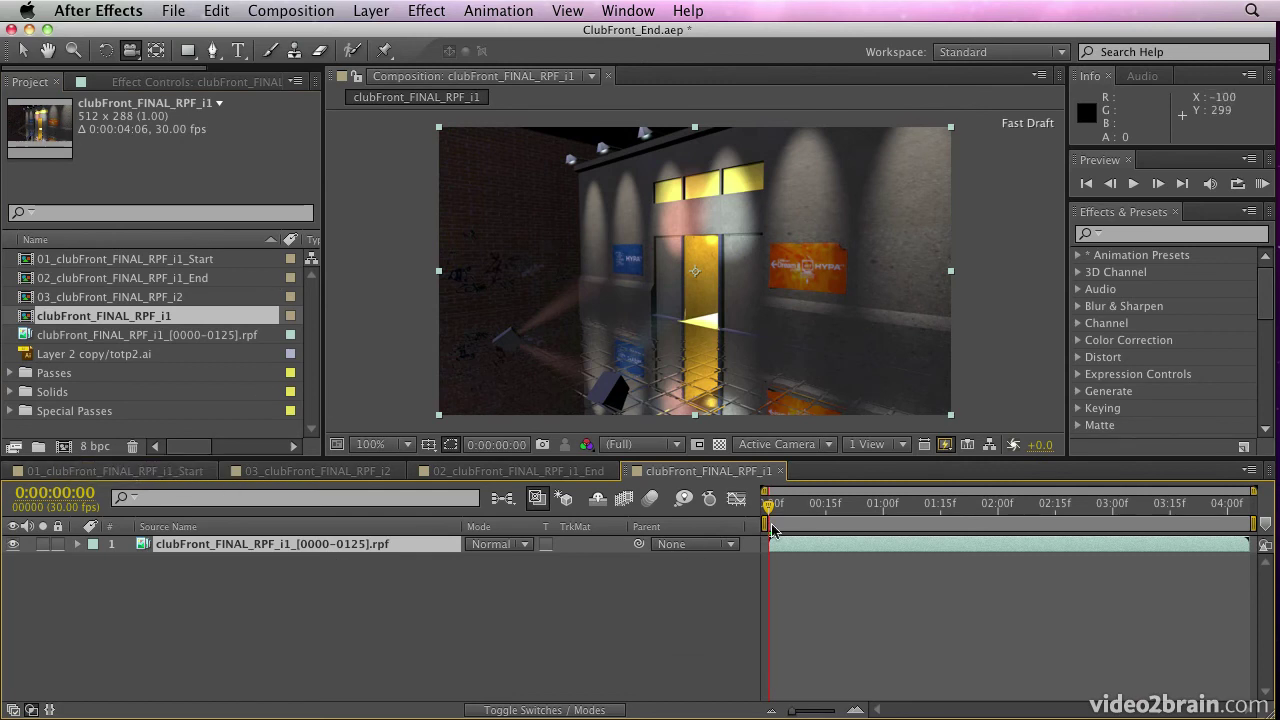
drag(787, 512, 593, 527)
Apply 3D Channel Extract to the RPF layer and adjust its depth white point
click(426, 10)
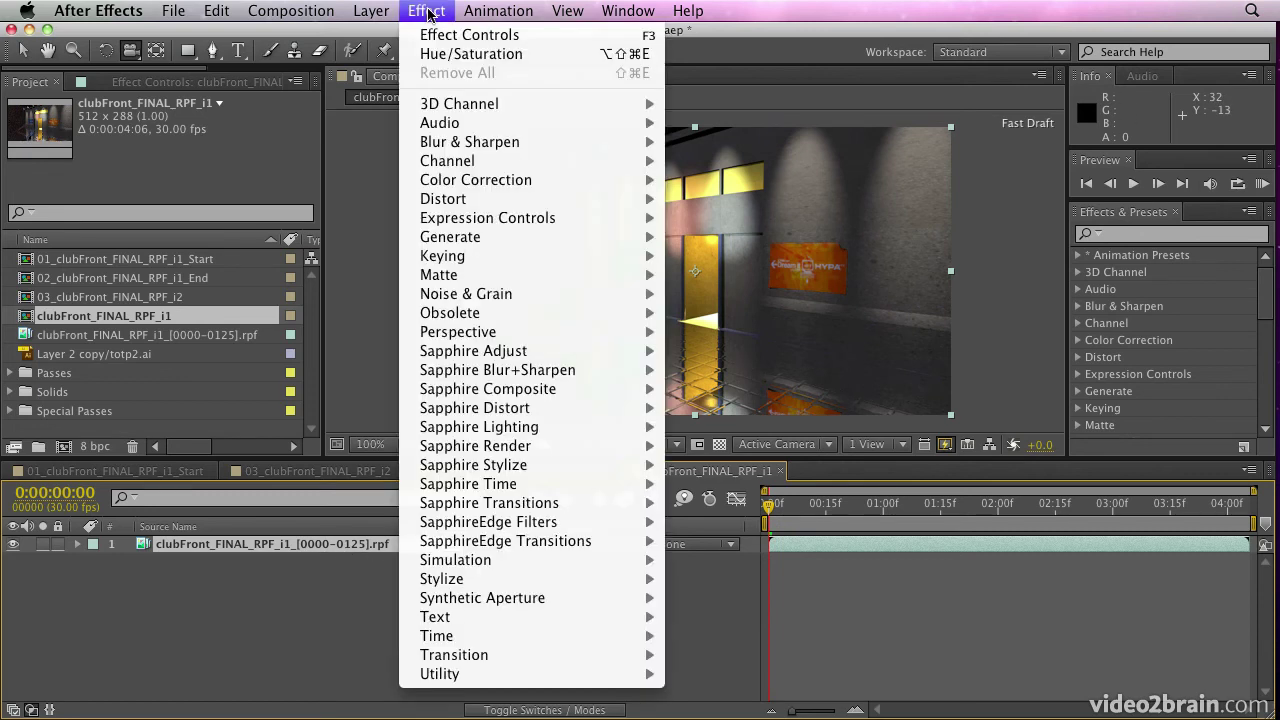
mouse_move(466, 106)
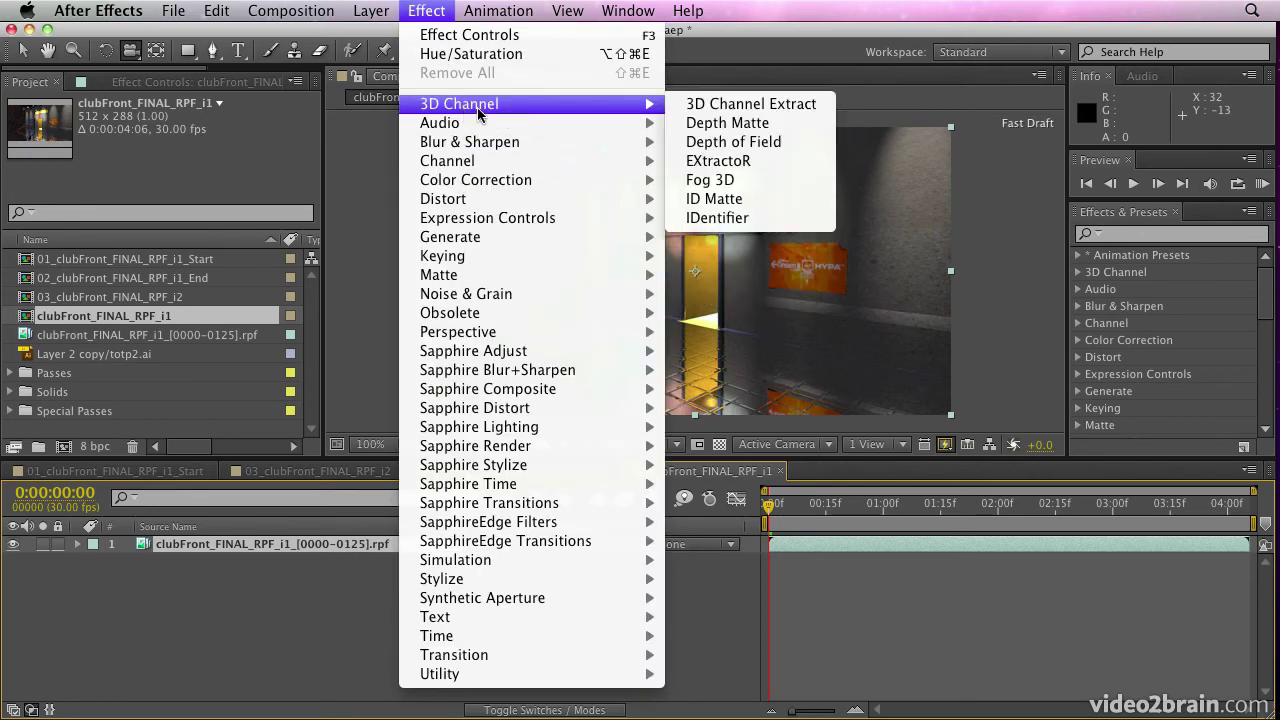
click(745, 104)
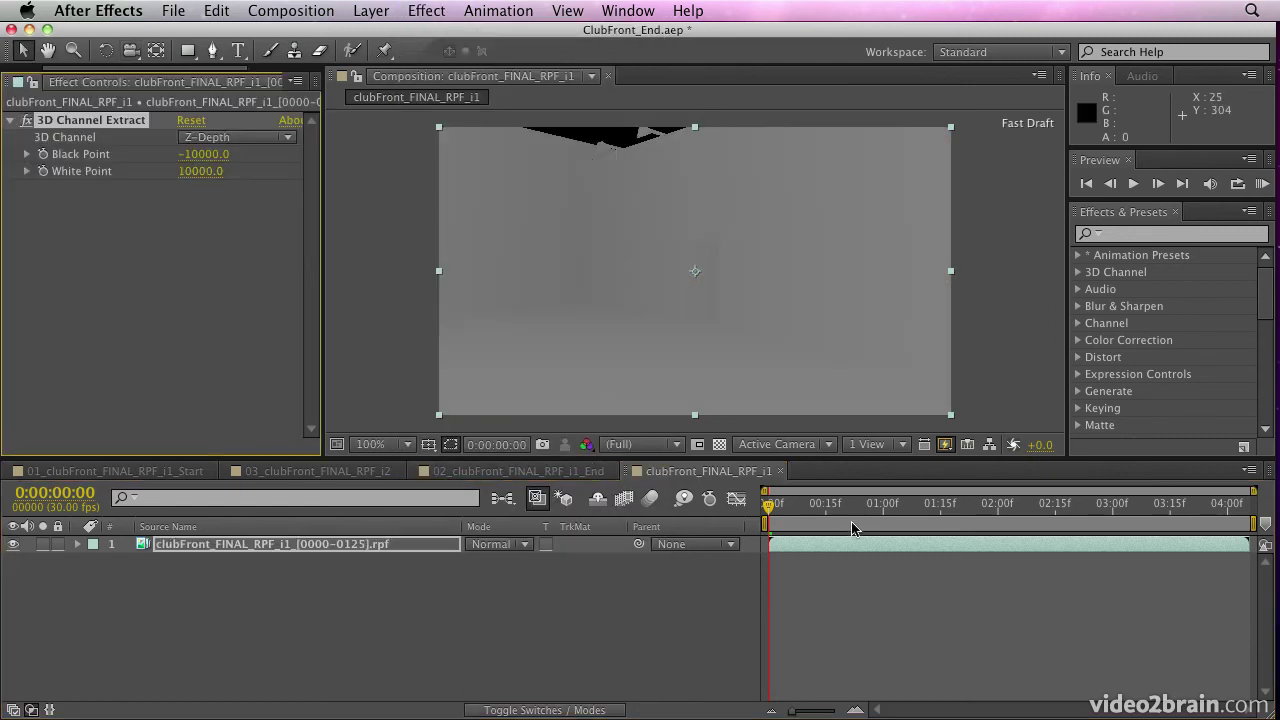
drag(822, 510, 771, 505)
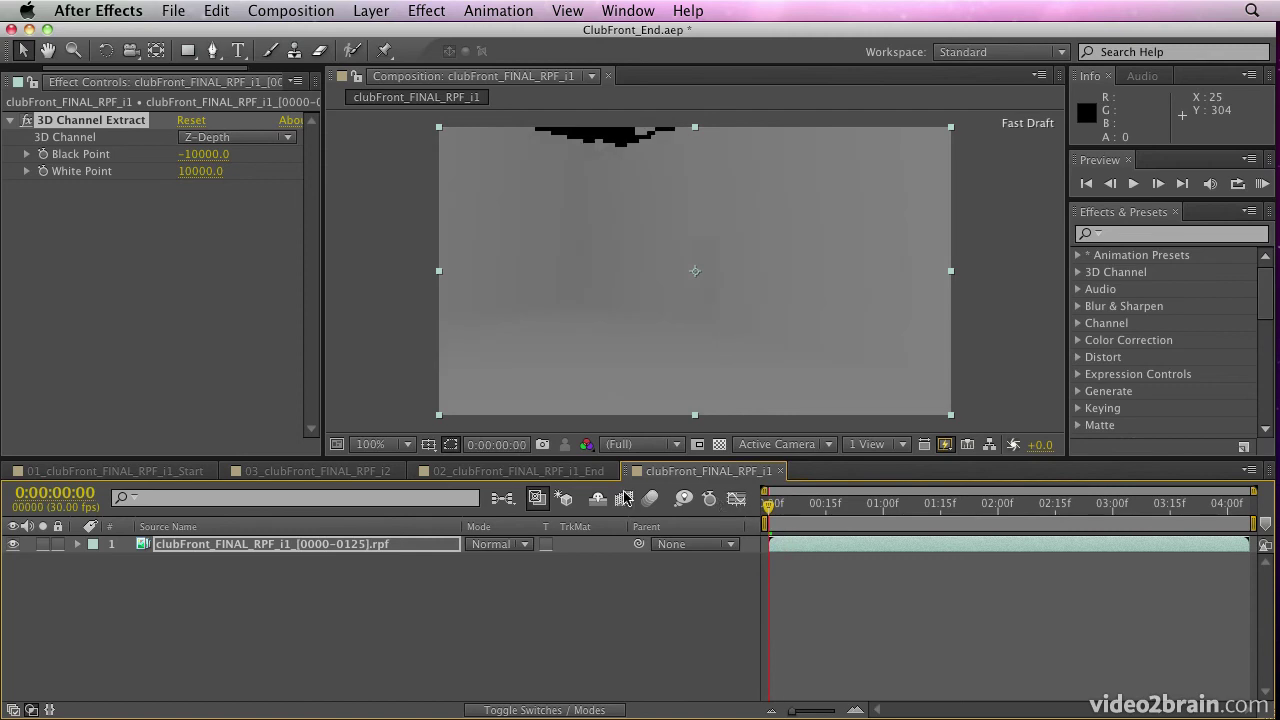
mouse_move(200, 172)
mouse_down()
mouse_move(181, 171)
mouse_move(216, 172)
mouse_move(192, 172)
mouse_move(216, 168)
mouse_move(206, 156)
mouse_up()
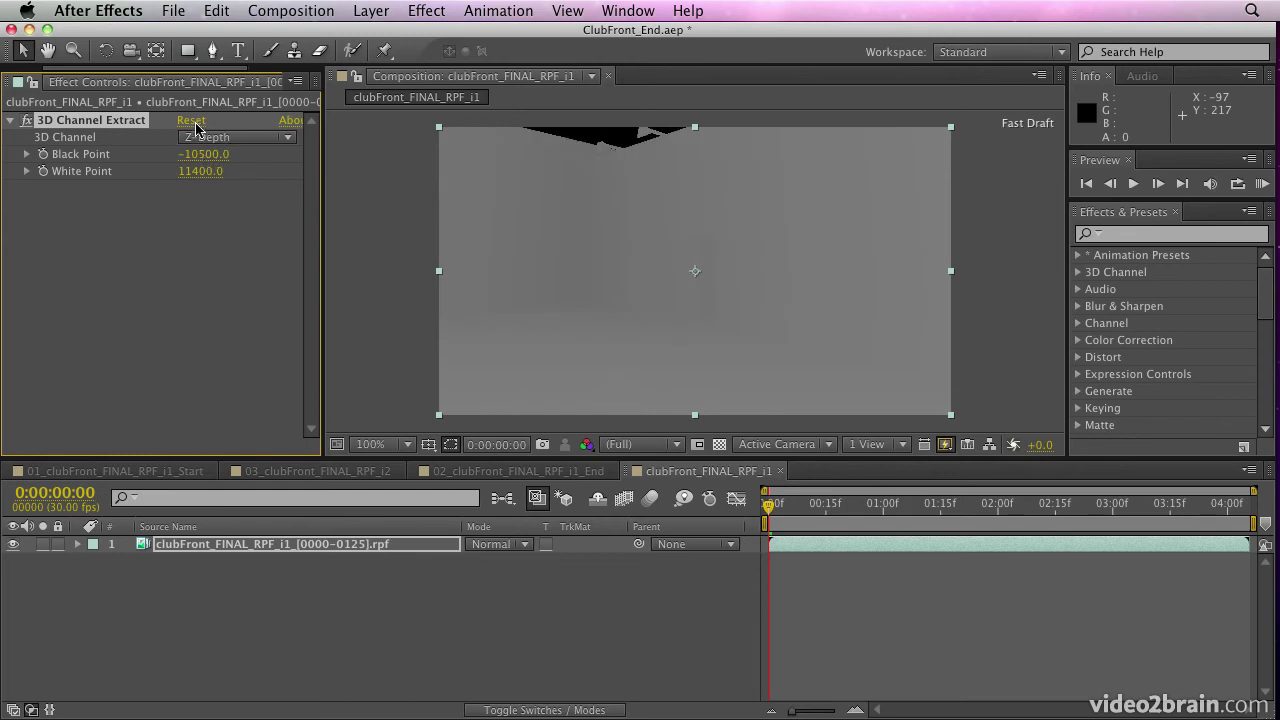
Preview the Object ID and Material ID channels, then settle on Texture UV
click(222, 137)
click(226, 171)
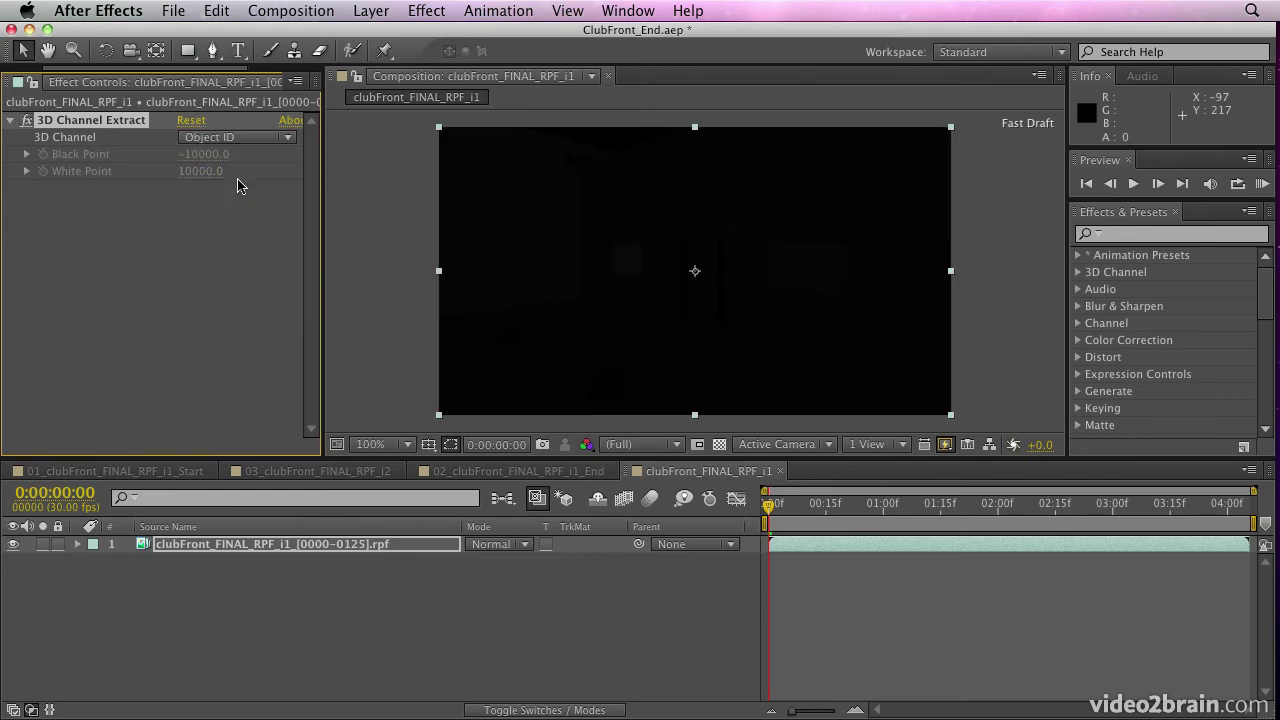
click(220, 139)
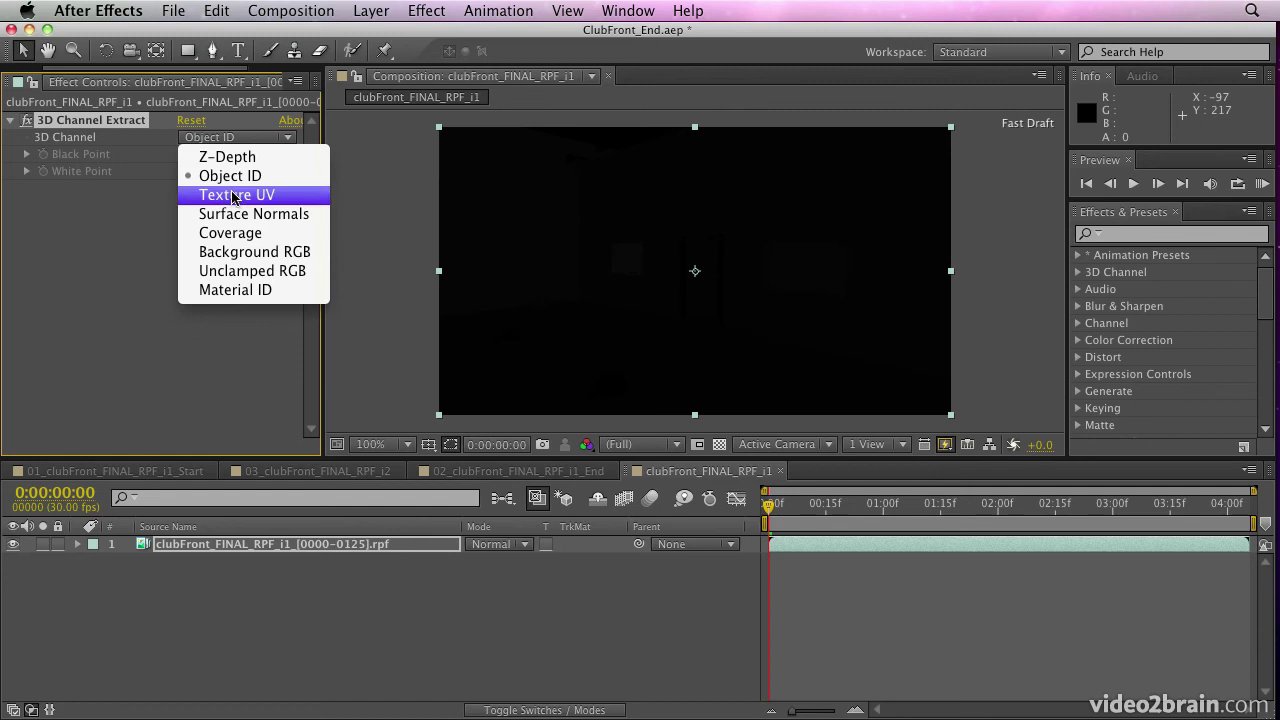
click(234, 196)
click(240, 142)
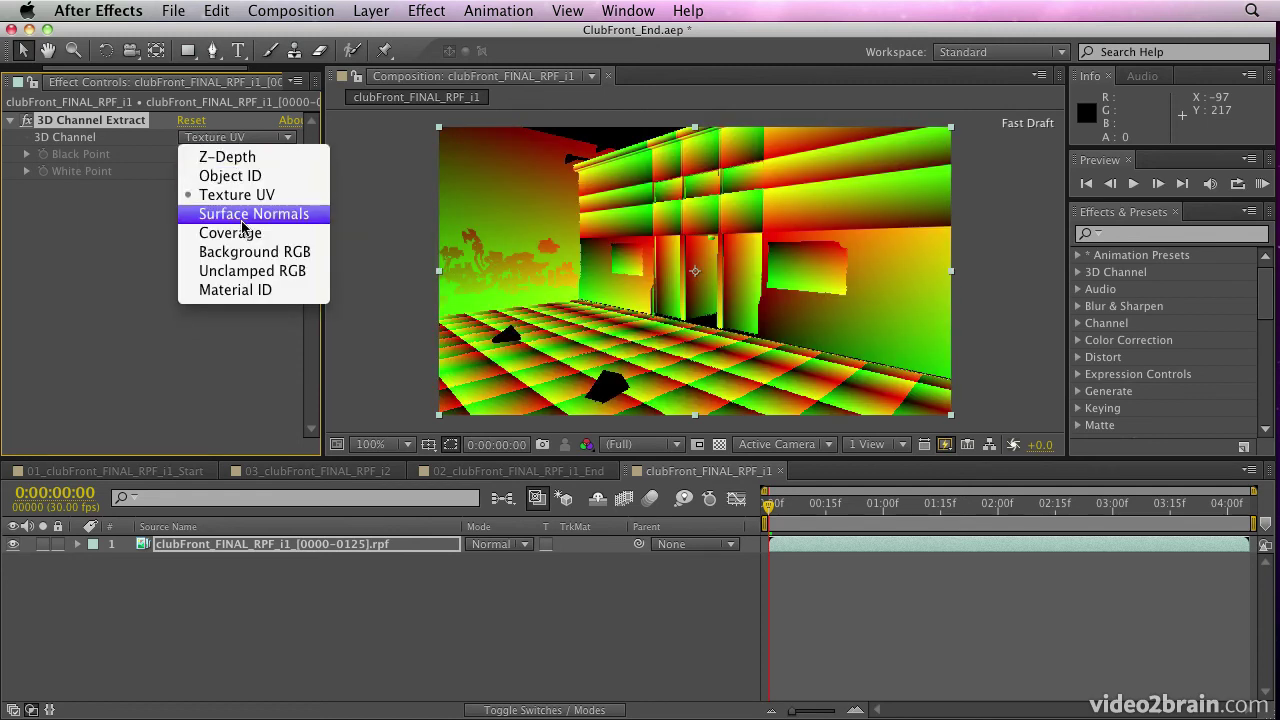
click(214, 290)
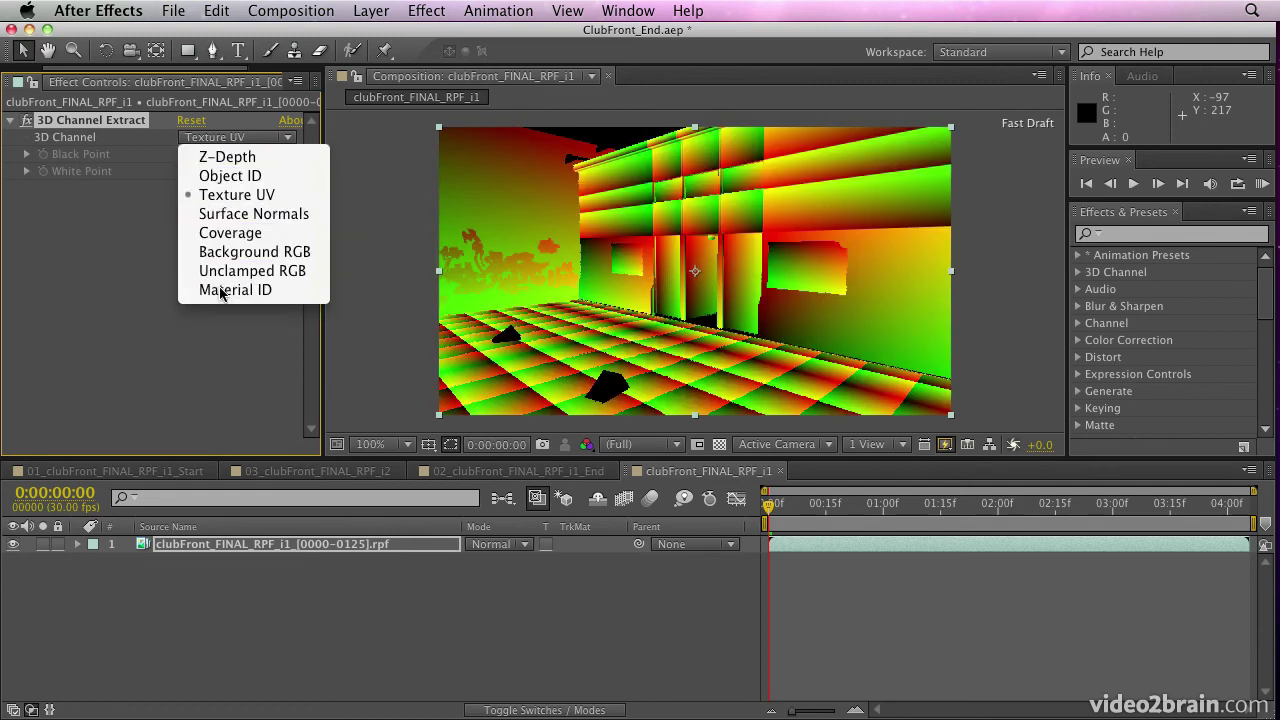
click(232, 142)
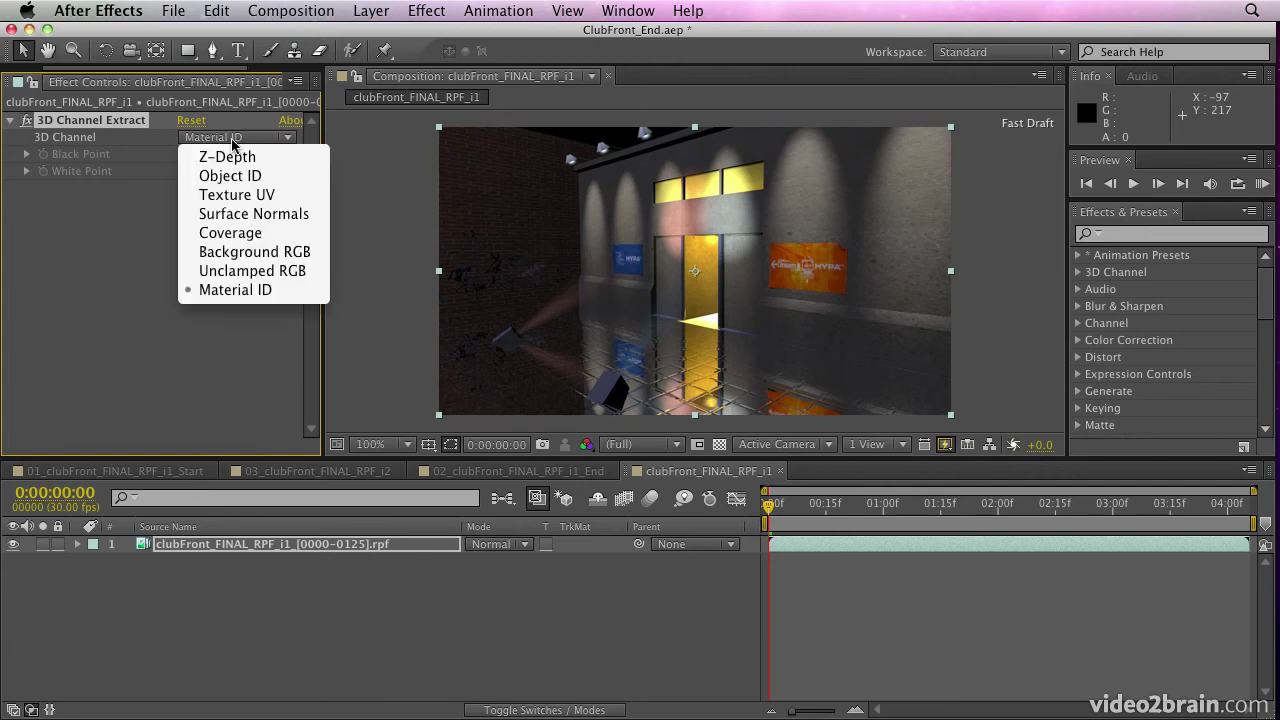
click(239, 195)
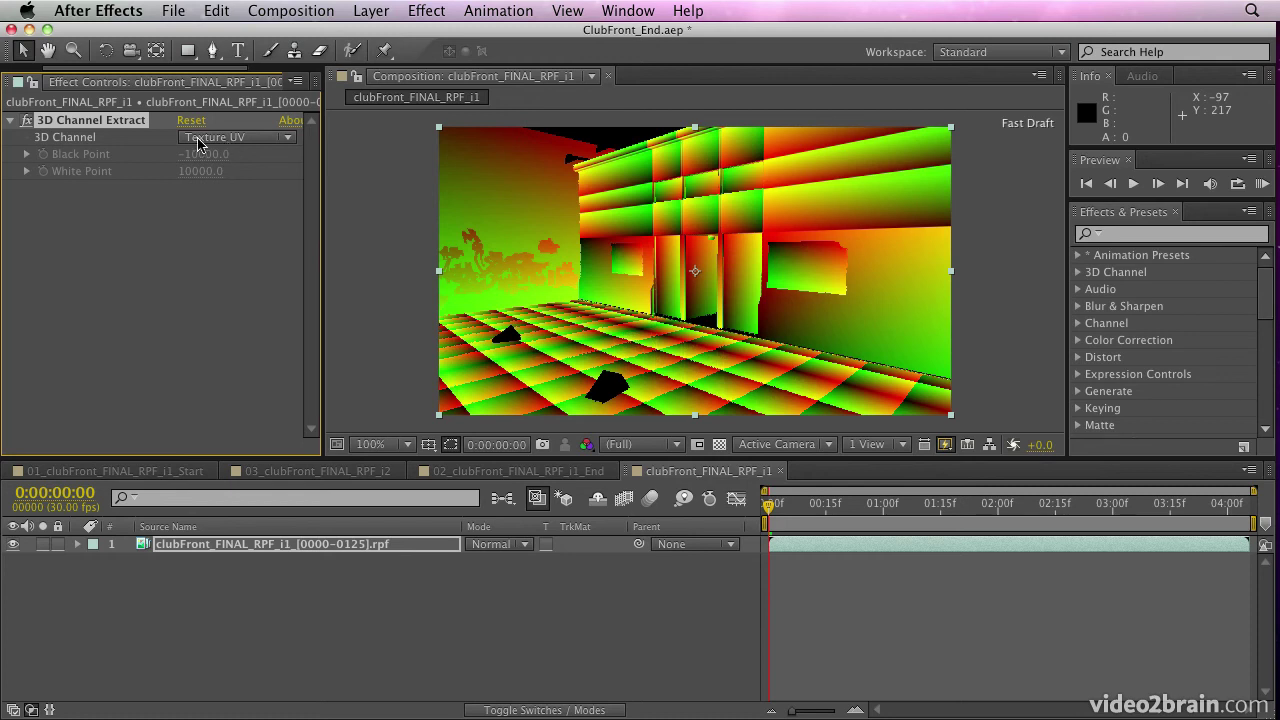
Turn off 3D Channel Extract, add EXtractoR from the 3D Channel category, and disable it too
click(28, 121)
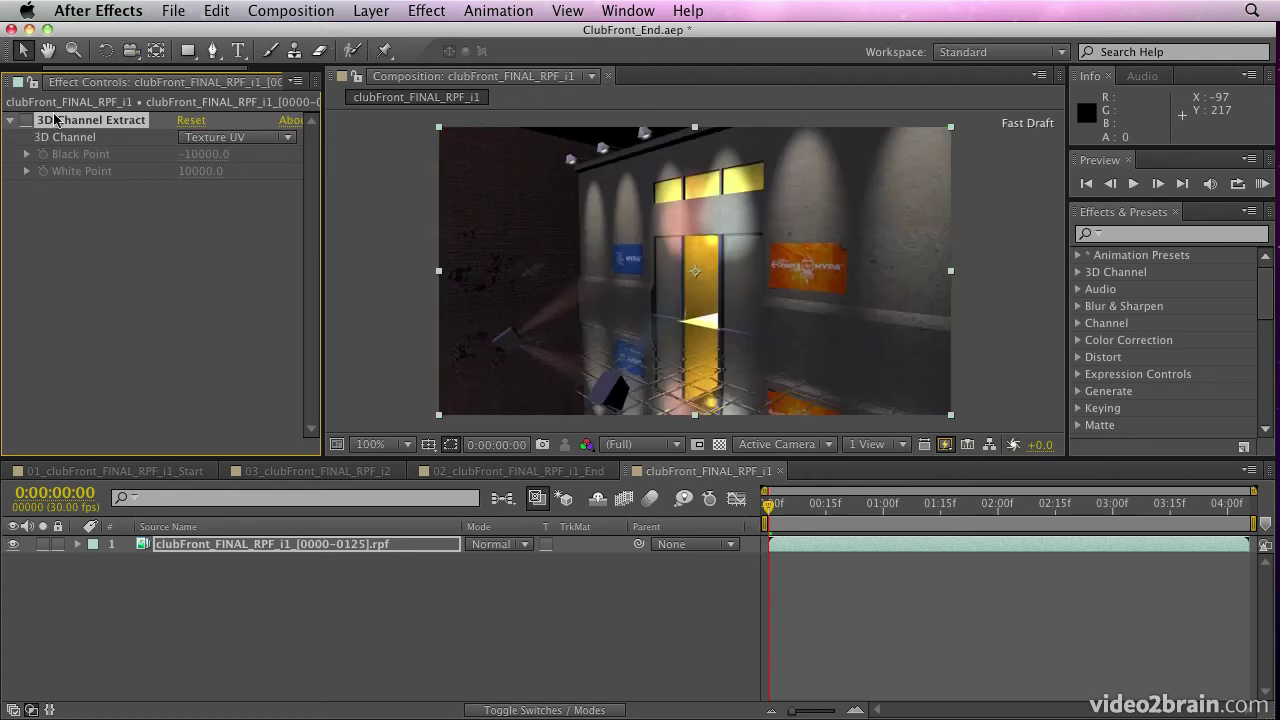
click(426, 10)
mouse_move(445, 104)
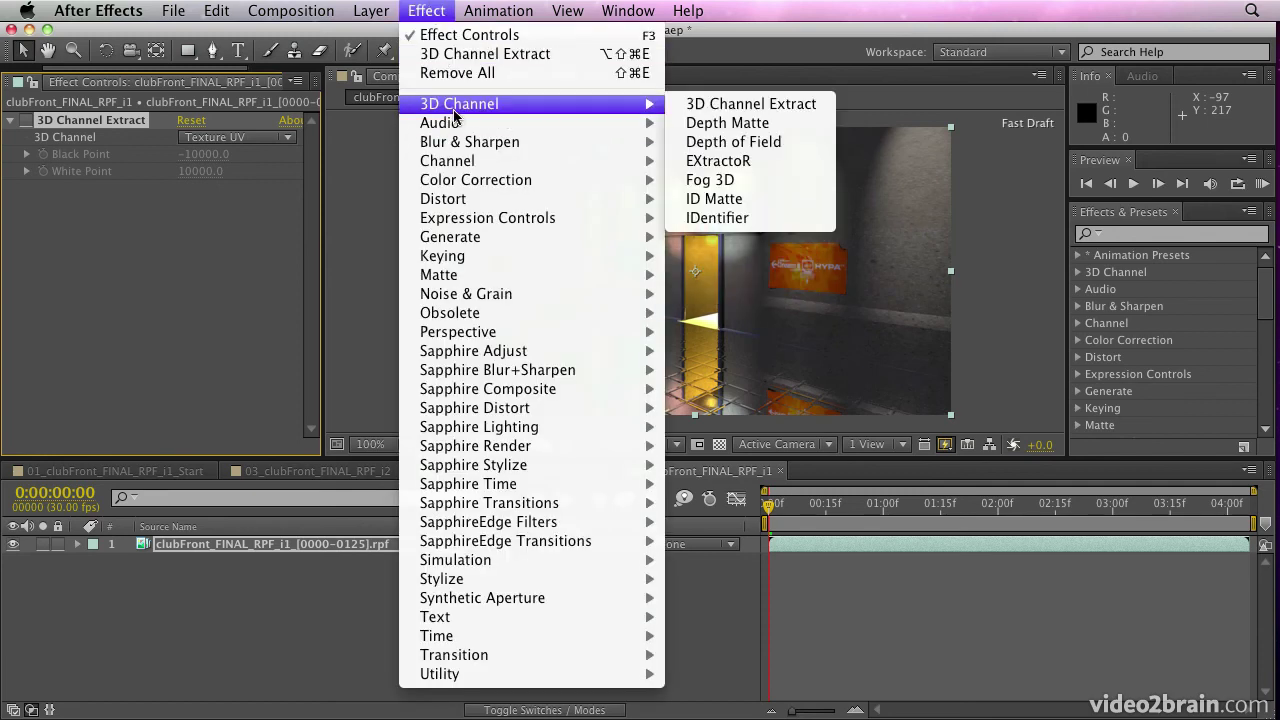
click(745, 171)
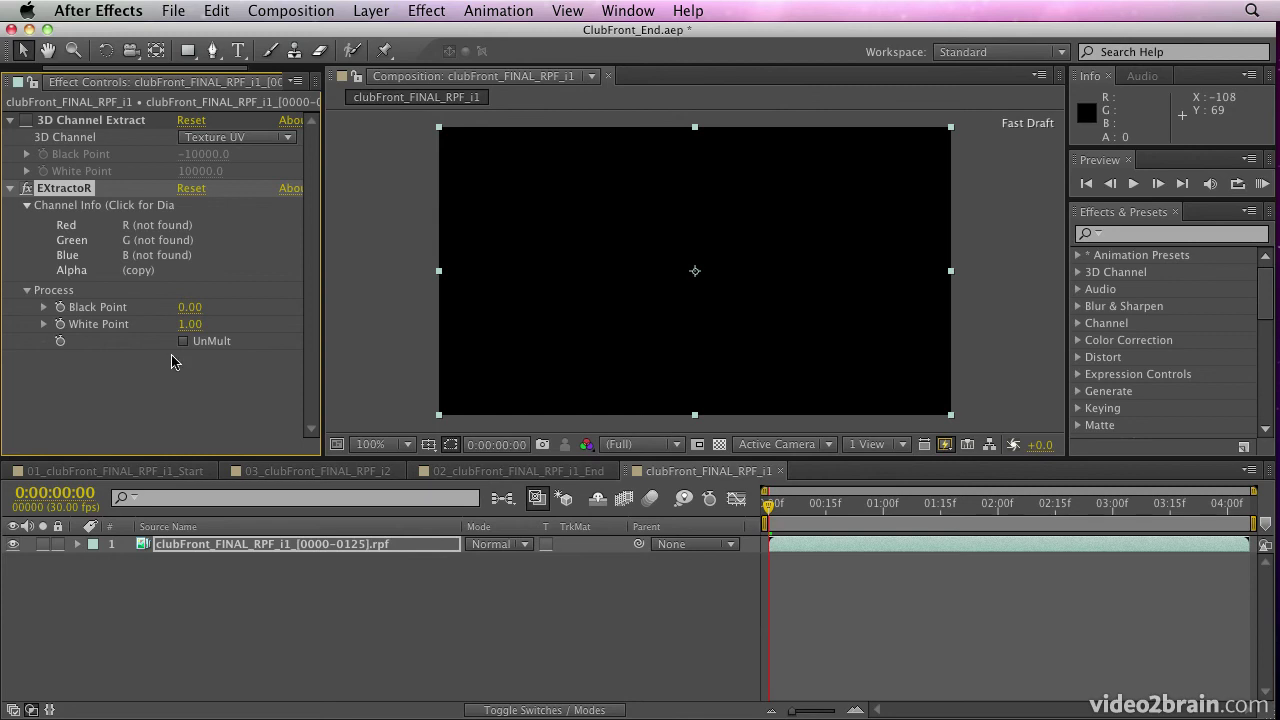
click(26, 189)
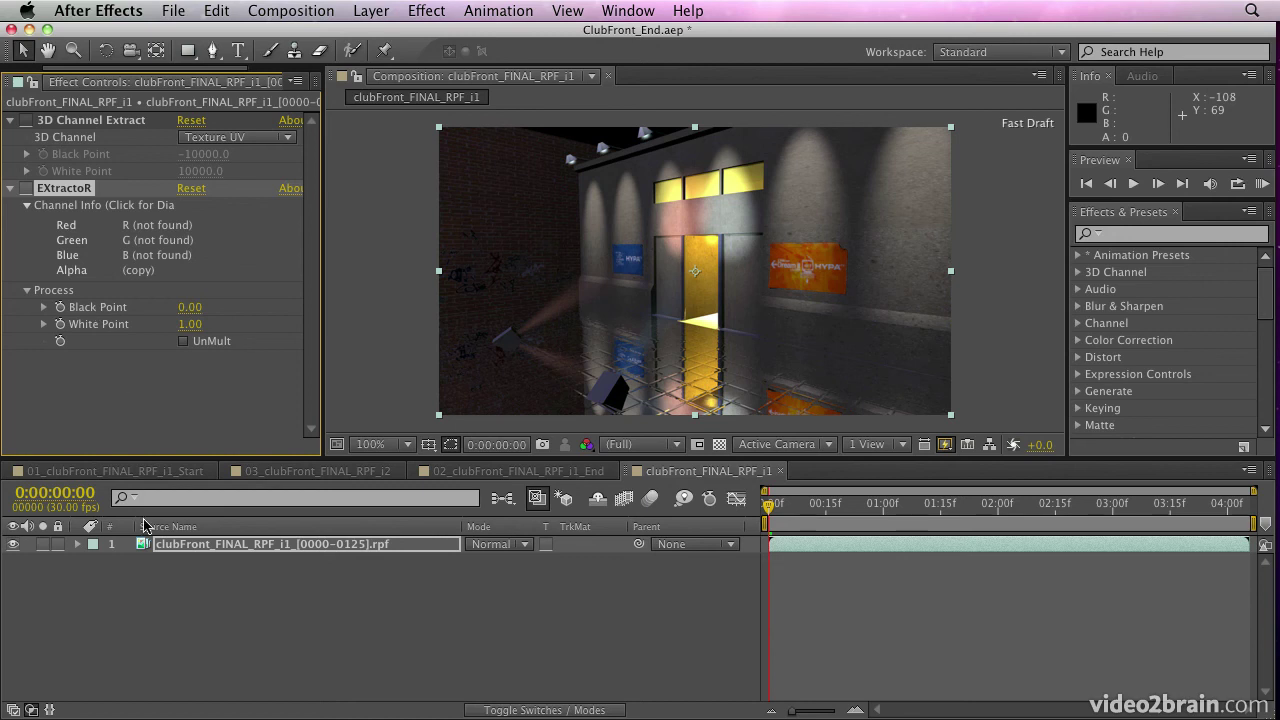
click(180, 548)
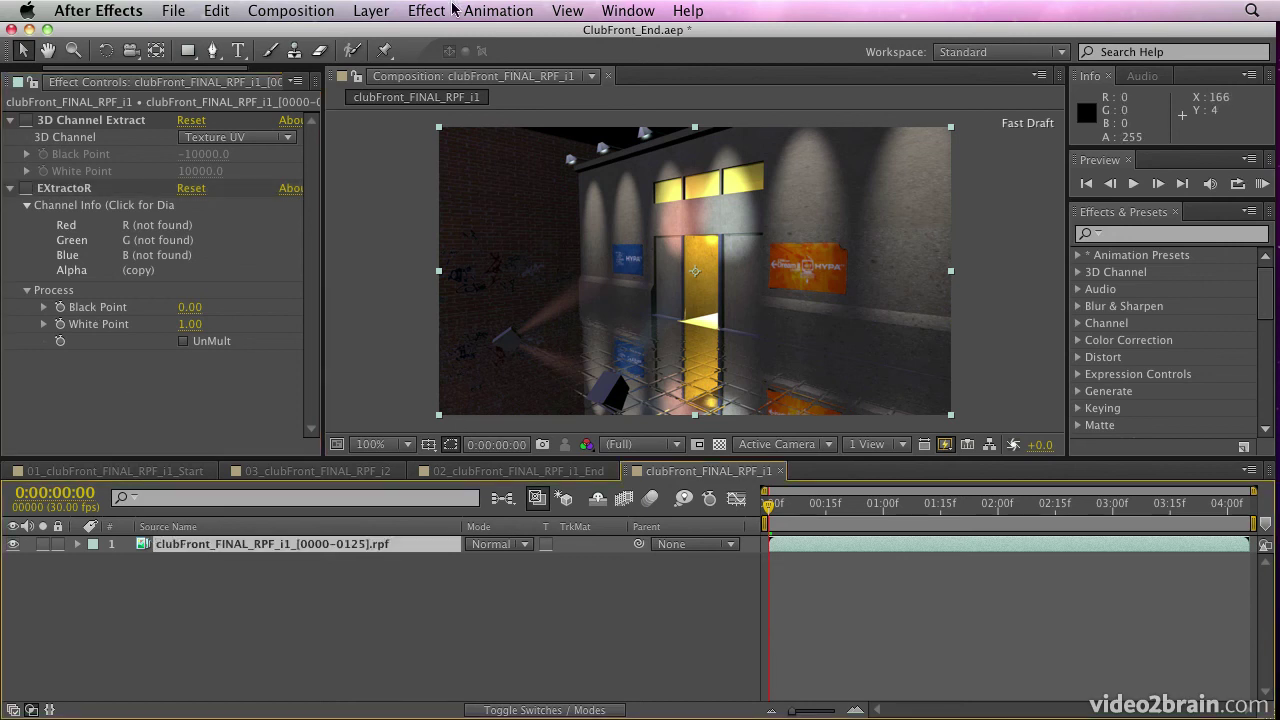
Import the RPF camera via Keyframe Assistant and reveal its keyframes with U
click(503, 18)
mouse_move(545, 202)
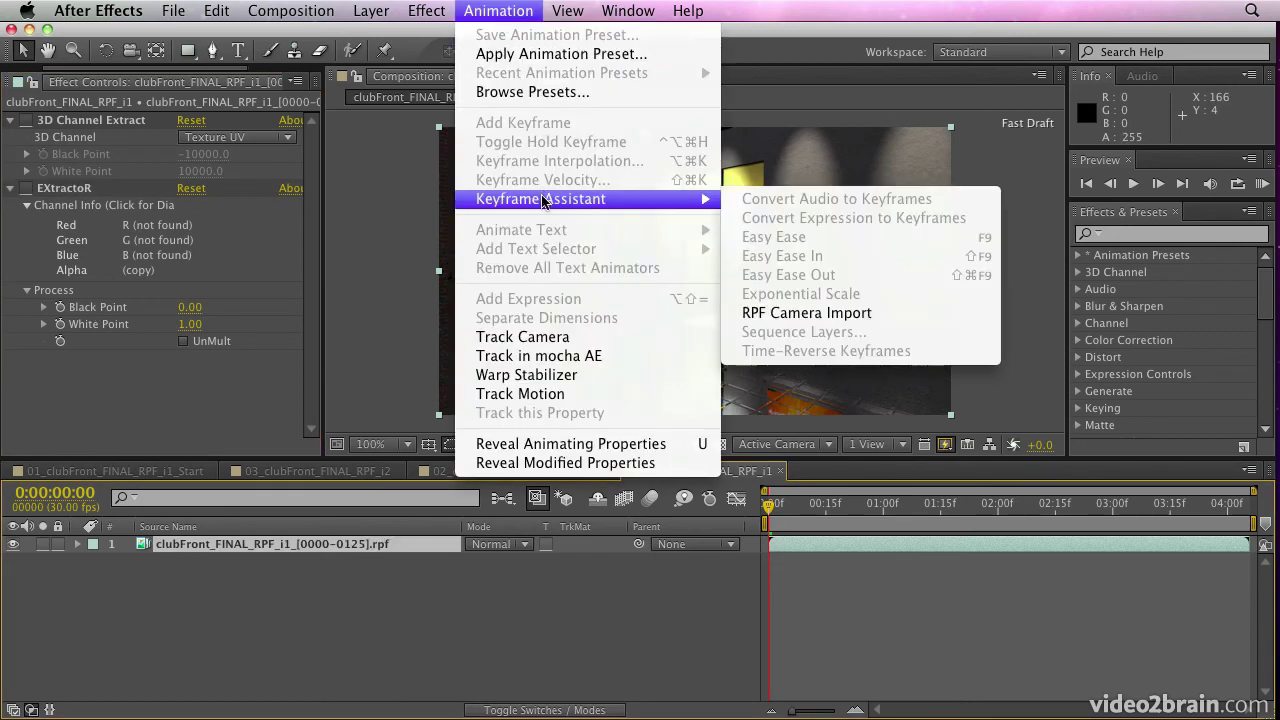
click(877, 313)
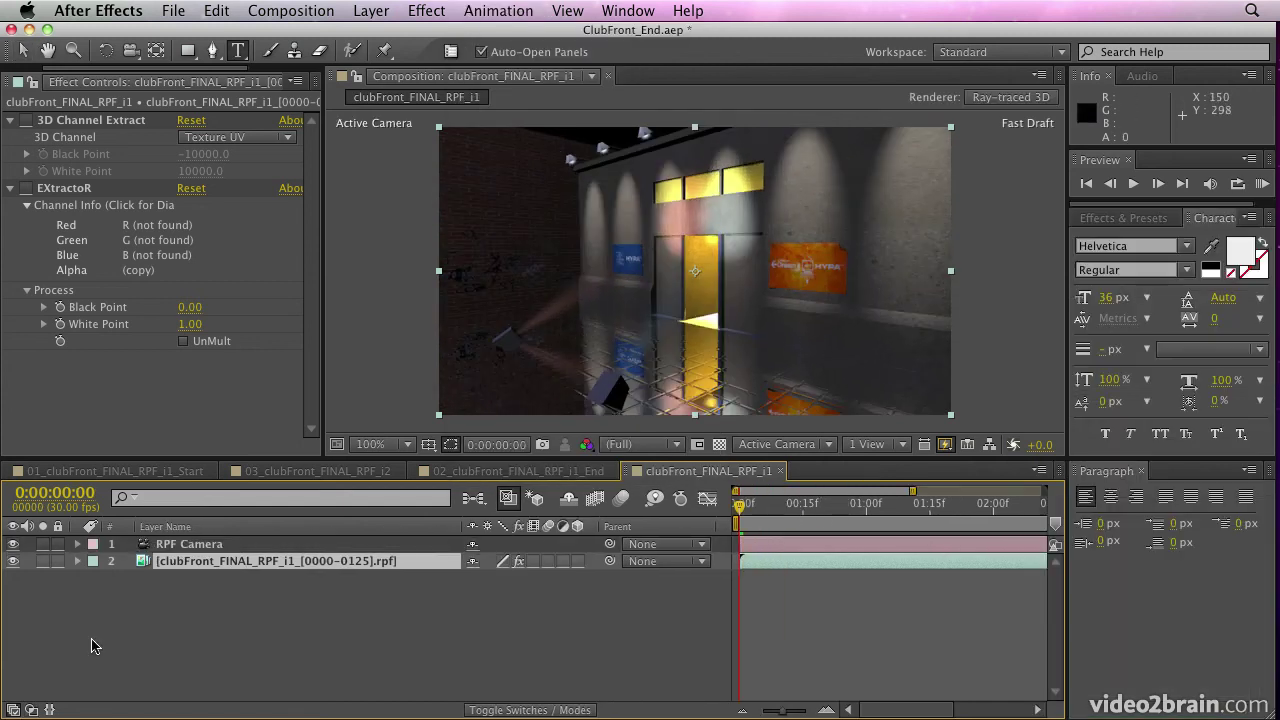
key(super+t)
click(210, 541)
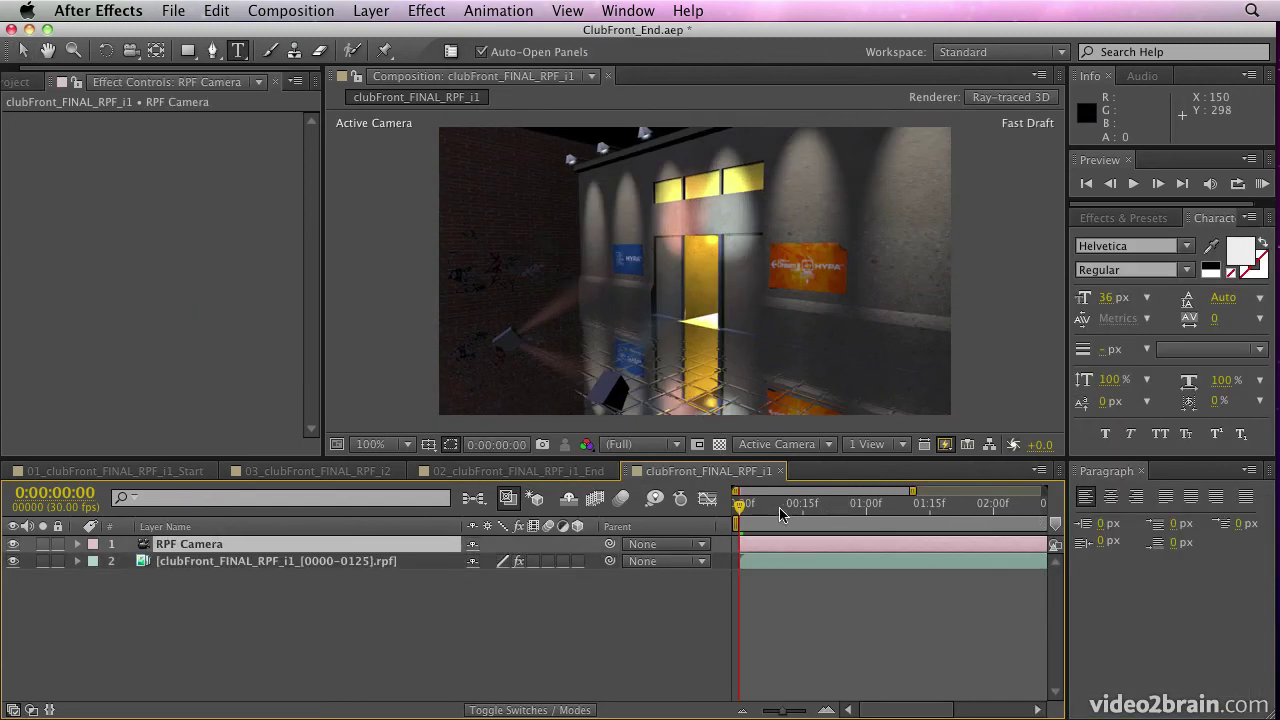
key(u)
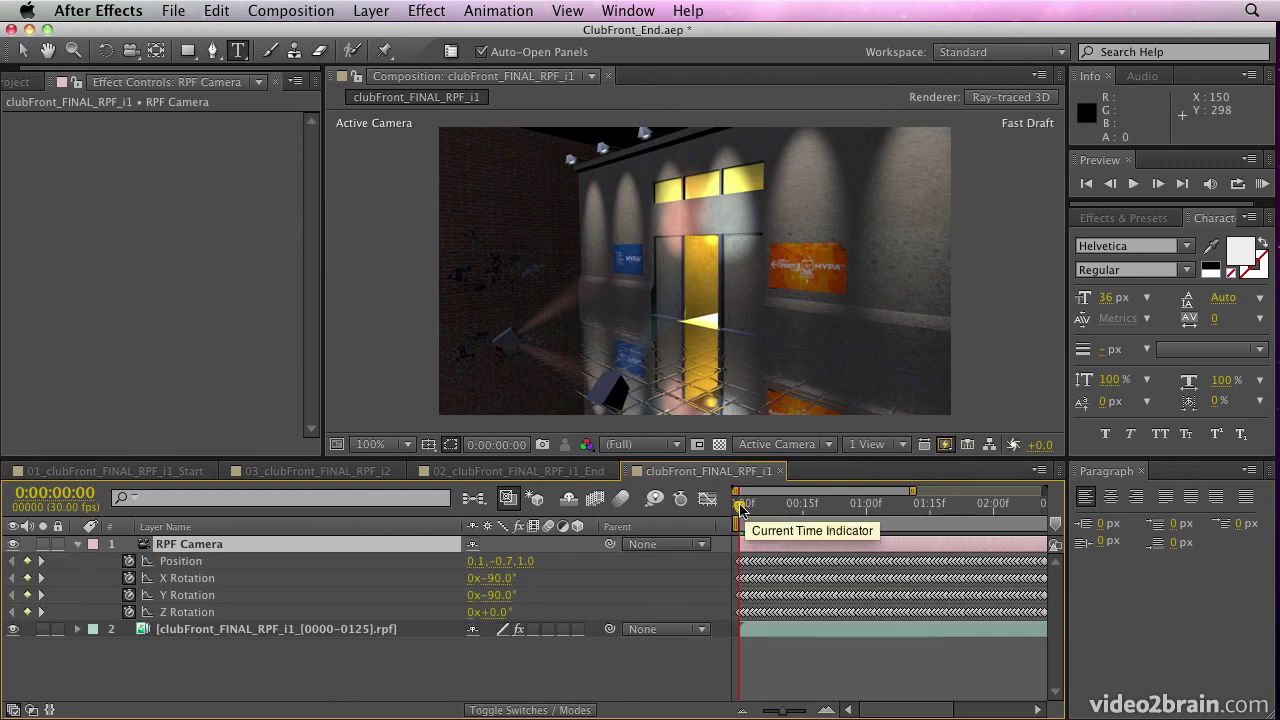
mouse_move(740, 505)
mouse_down()
mouse_move(912, 505)
mouse_move(740, 505)
mouse_up()
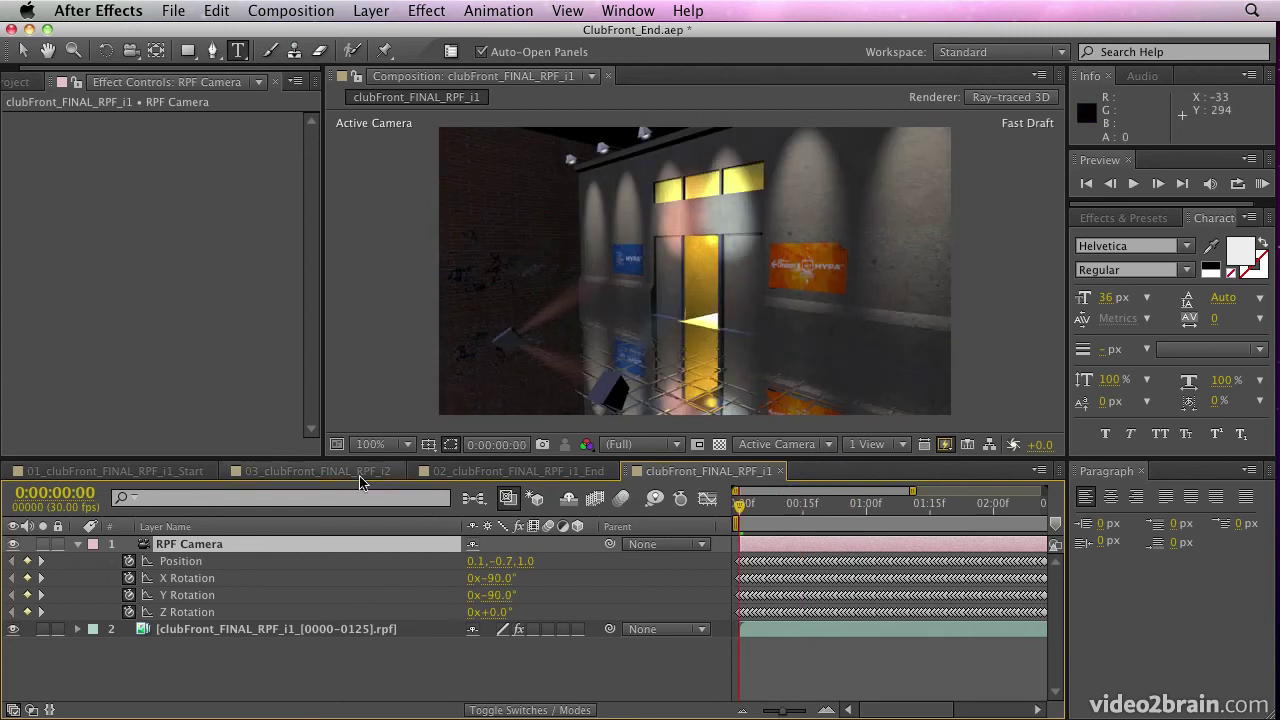
Compare the camera move against 02_clubFront_FINAL_RPF_i1_End, then return to clubFront_FINAL_RPF_i1
click(440, 472)
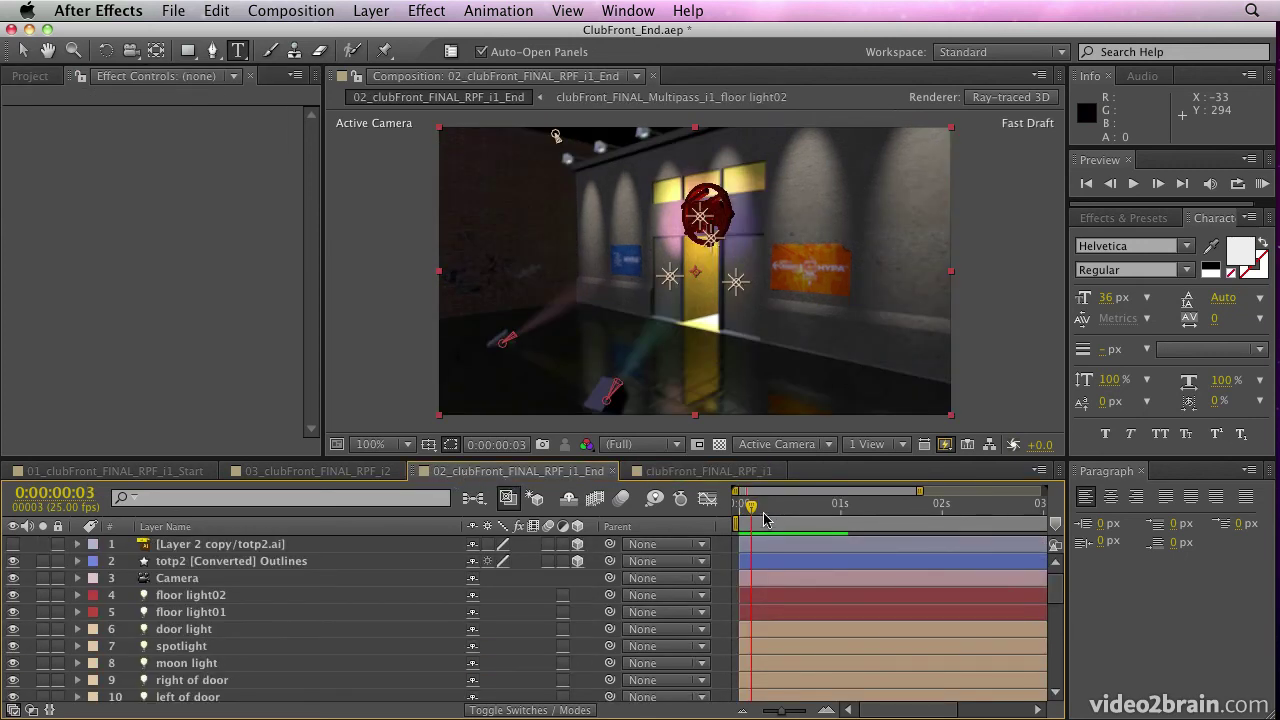
mouse_move(768, 505)
mouse_down()
mouse_move(752, 505)
mouse_move(788, 505)
mouse_up()
drag(890, 516, 668, 514)
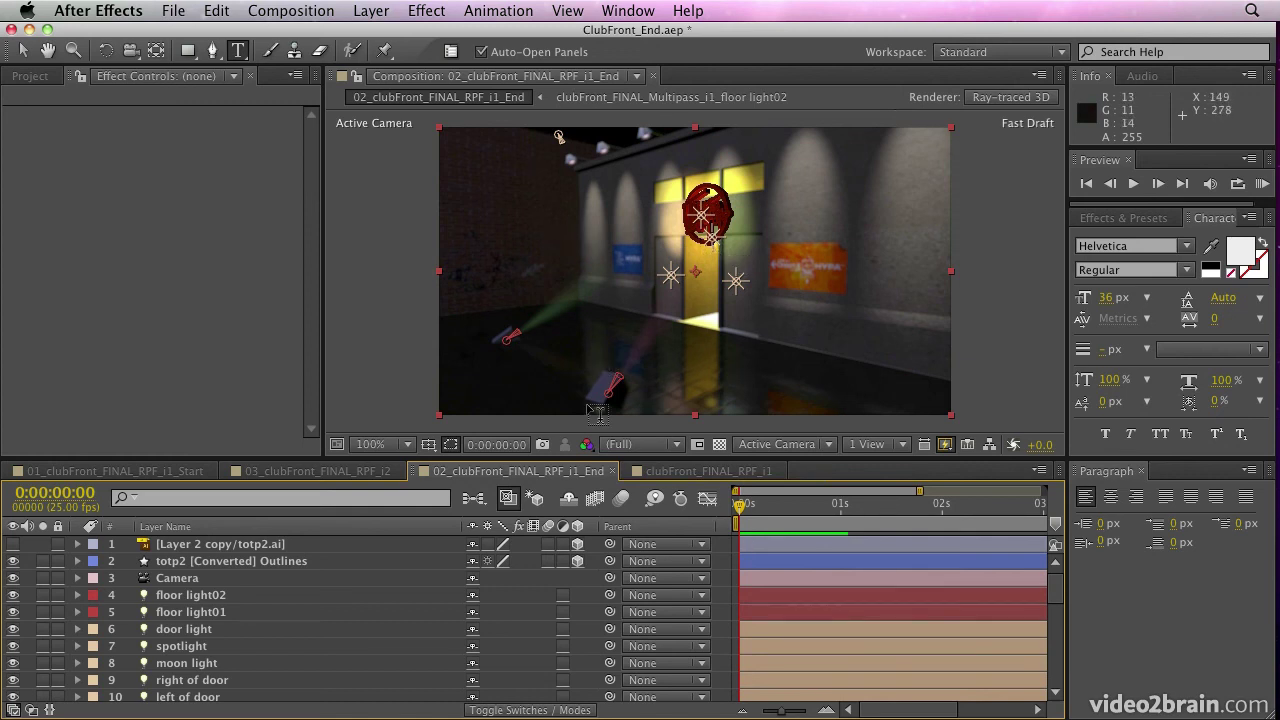
click(688, 473)
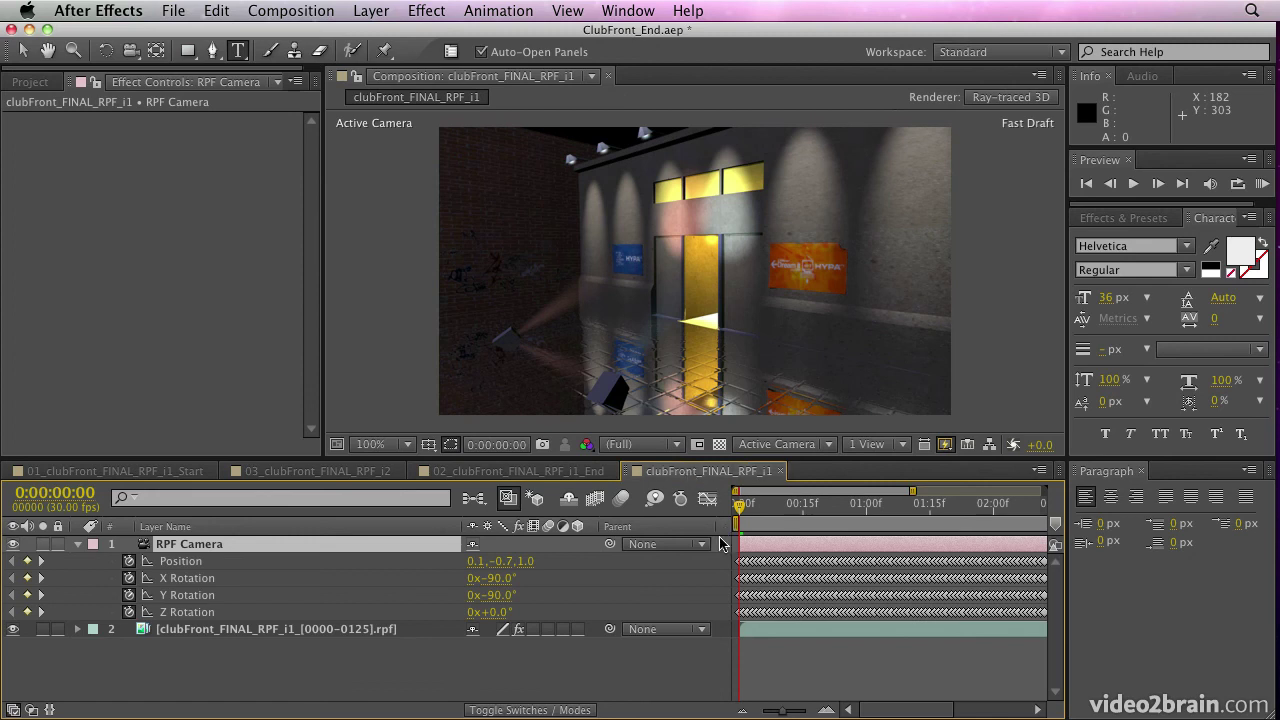
click(207, 629)
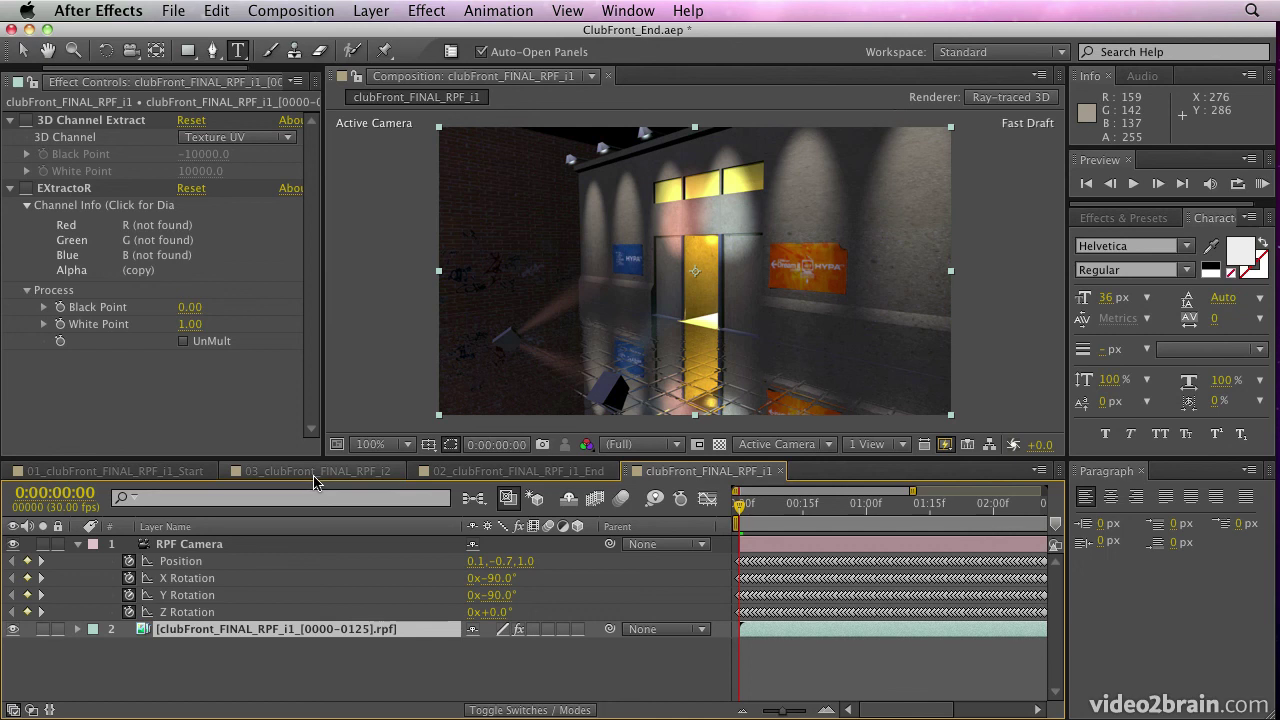
Export the 02_clubFront_FINAL_RPF_i1_End comp with the CINEMA 4D Exporter as Test.c4d
click(497, 475)
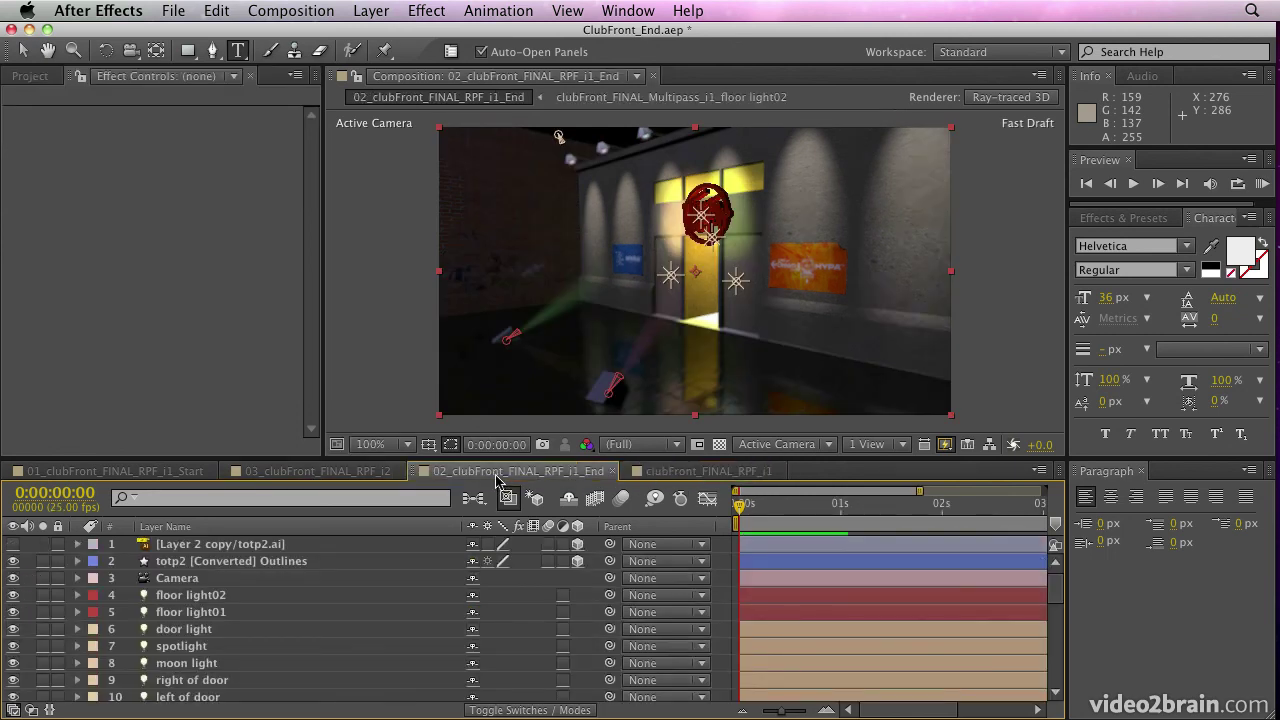
click(174, 12)
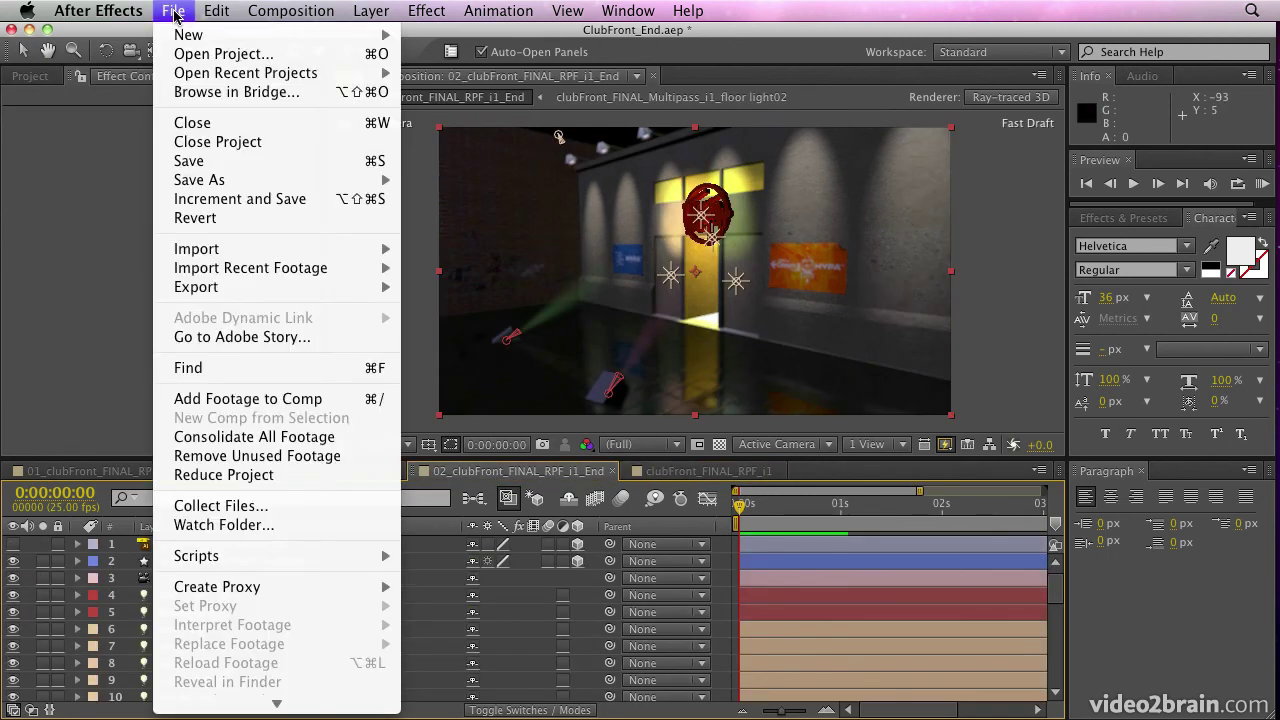
mouse_move(205, 287)
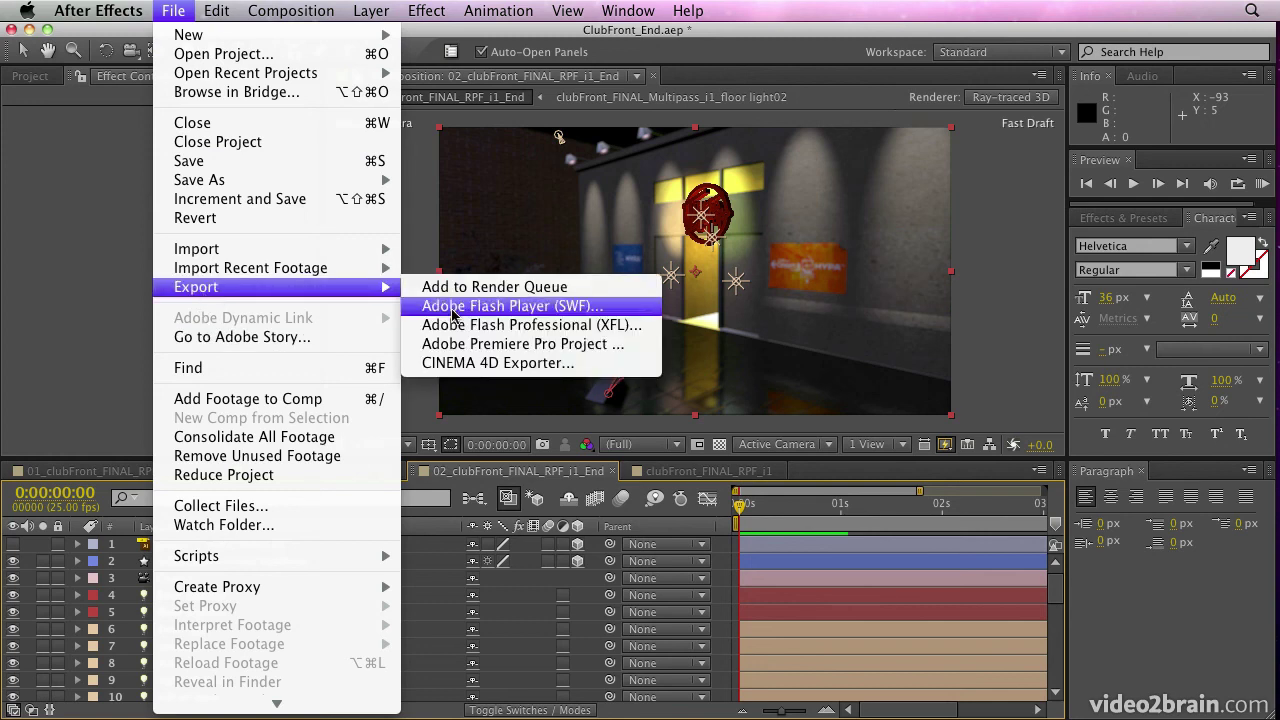
click(576, 364)
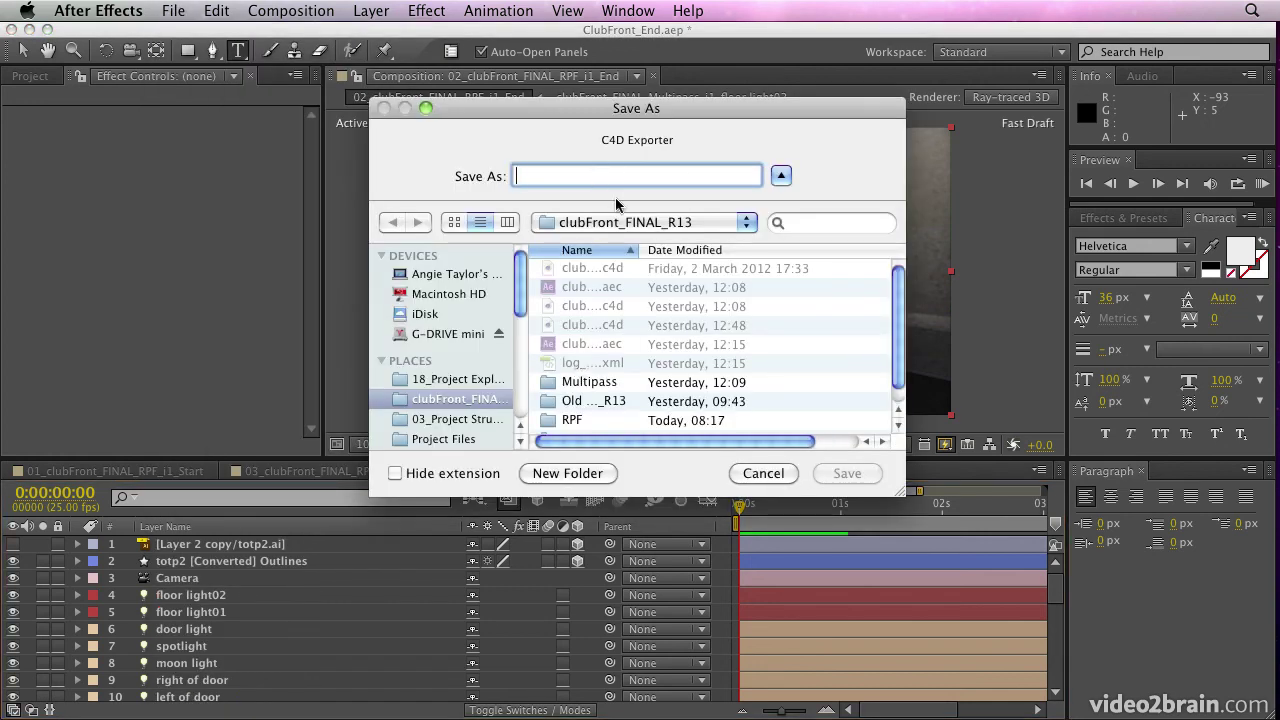
text(Tes)
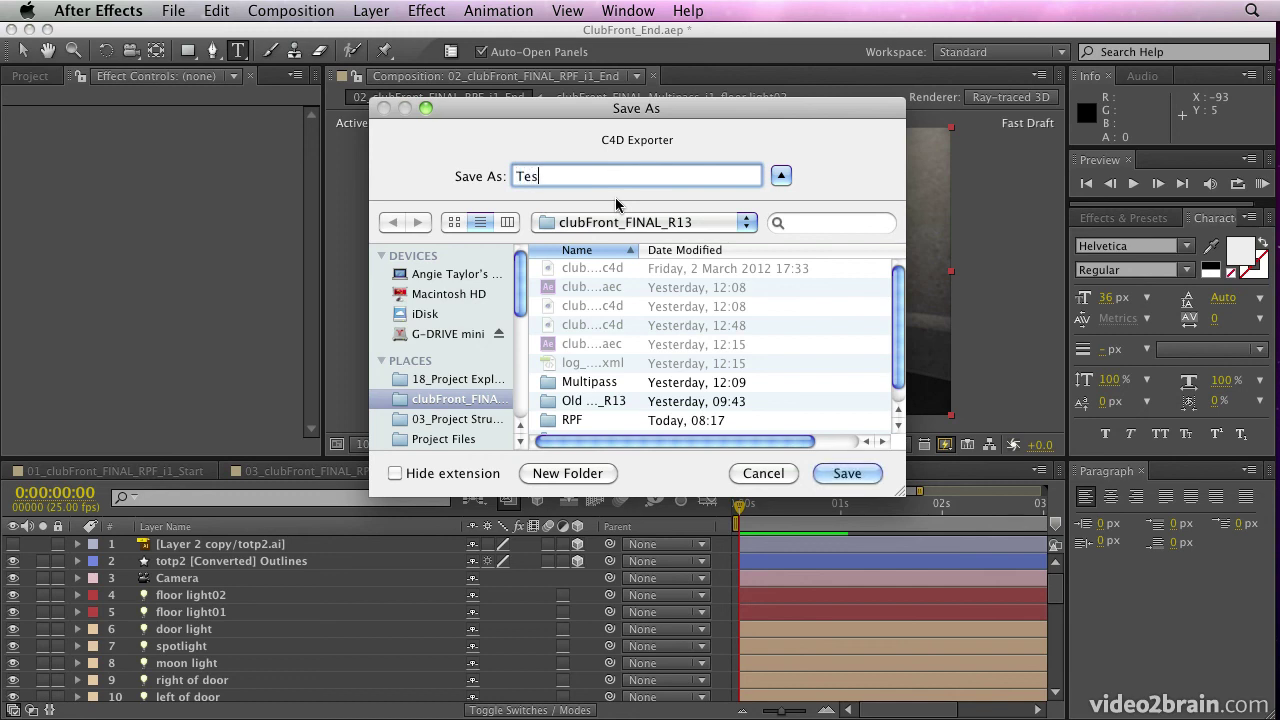
text(t.c4d)
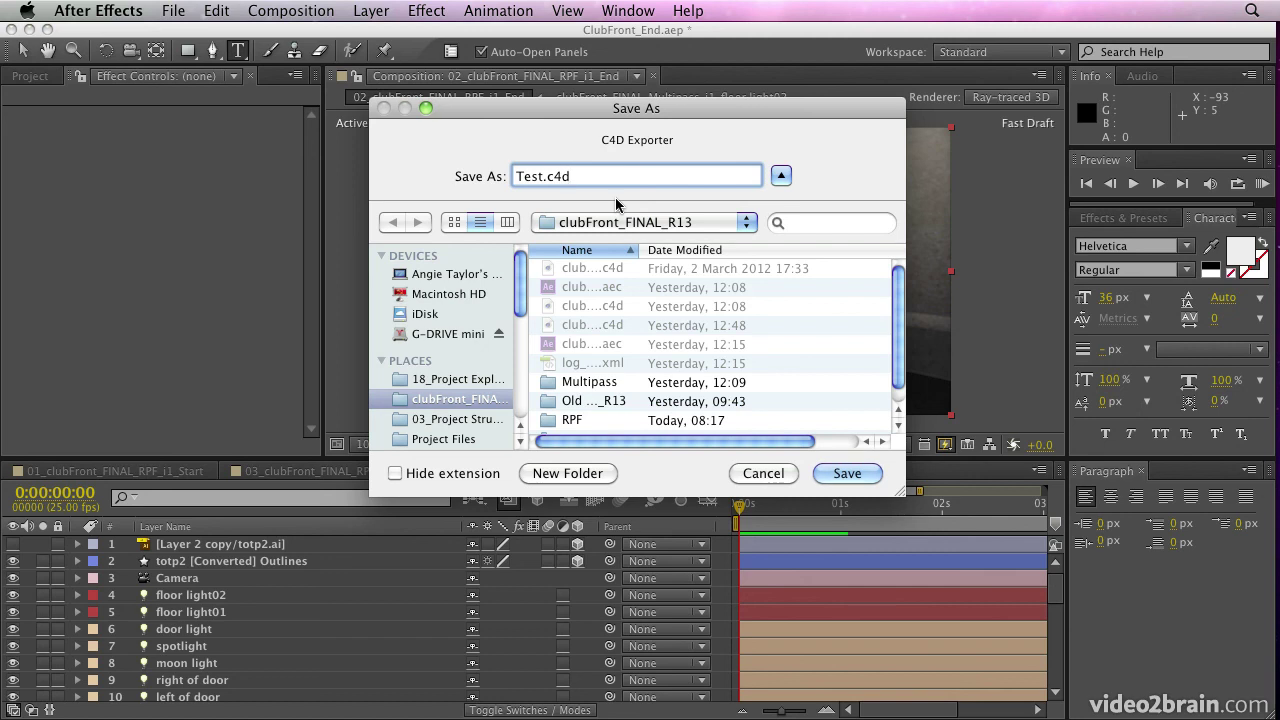